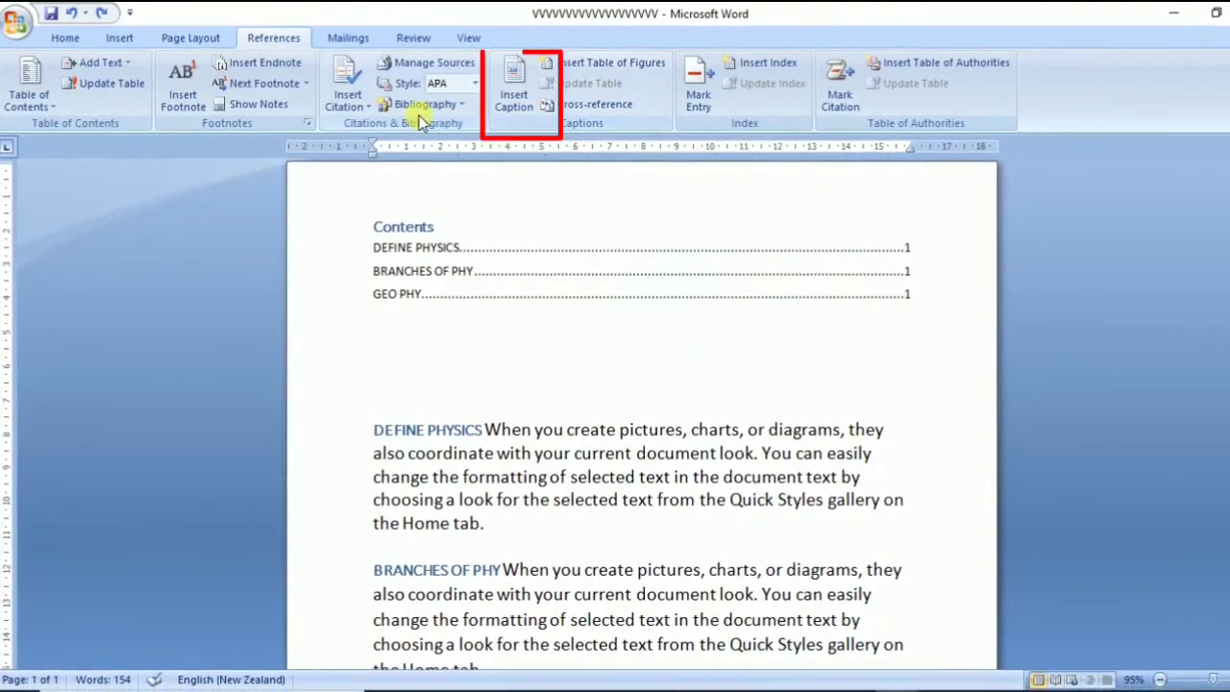
# Switch to the Insert tab to reach the illustration tools.
pyautogui.click(139, 40)
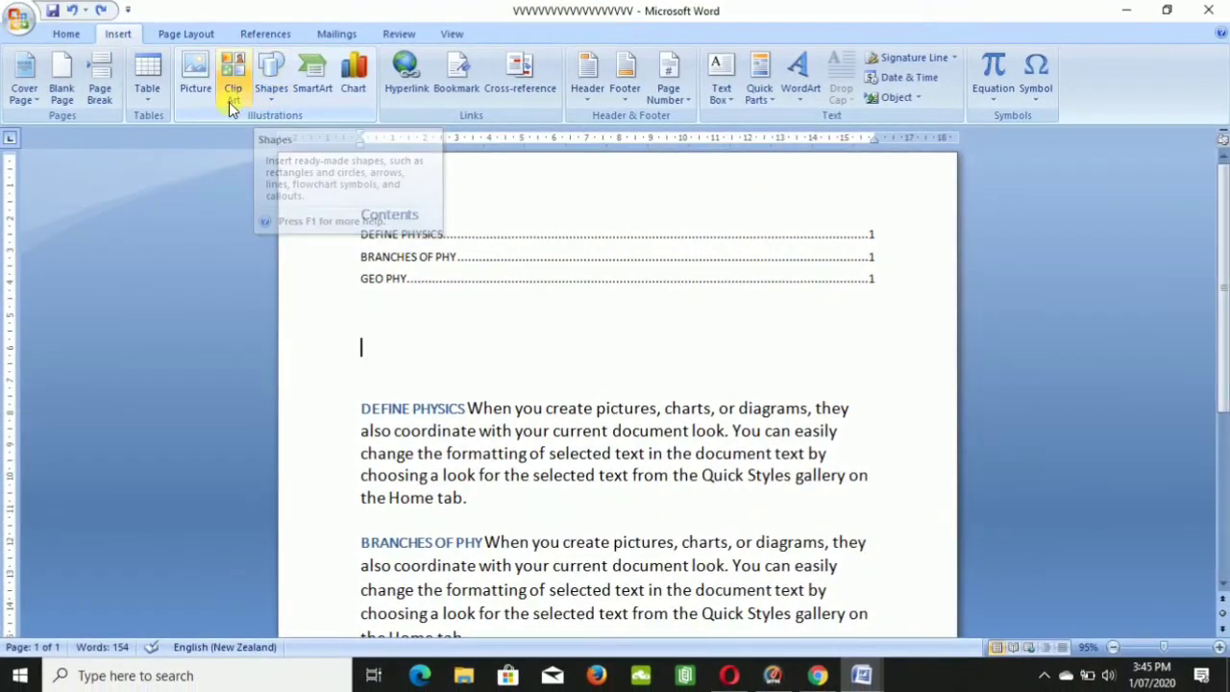
# Search clip art for 'book' and insert the red book picture below Contents.
pyautogui.click(231, 100)
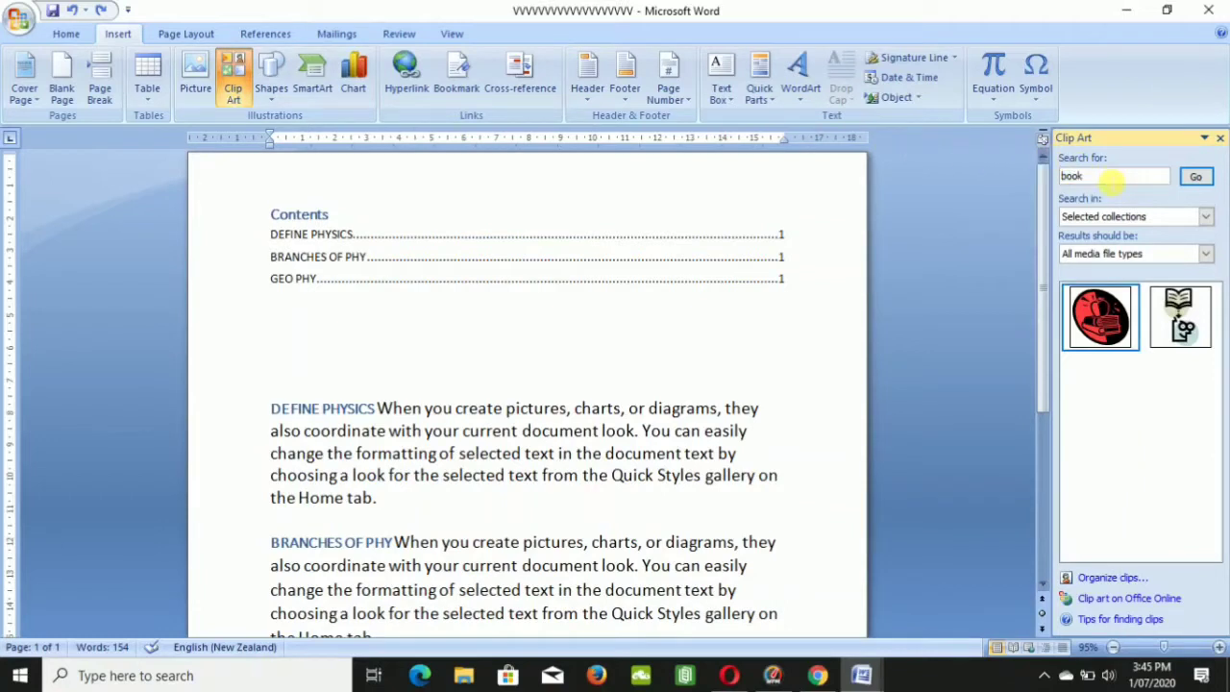
pyautogui.click(1196, 177)
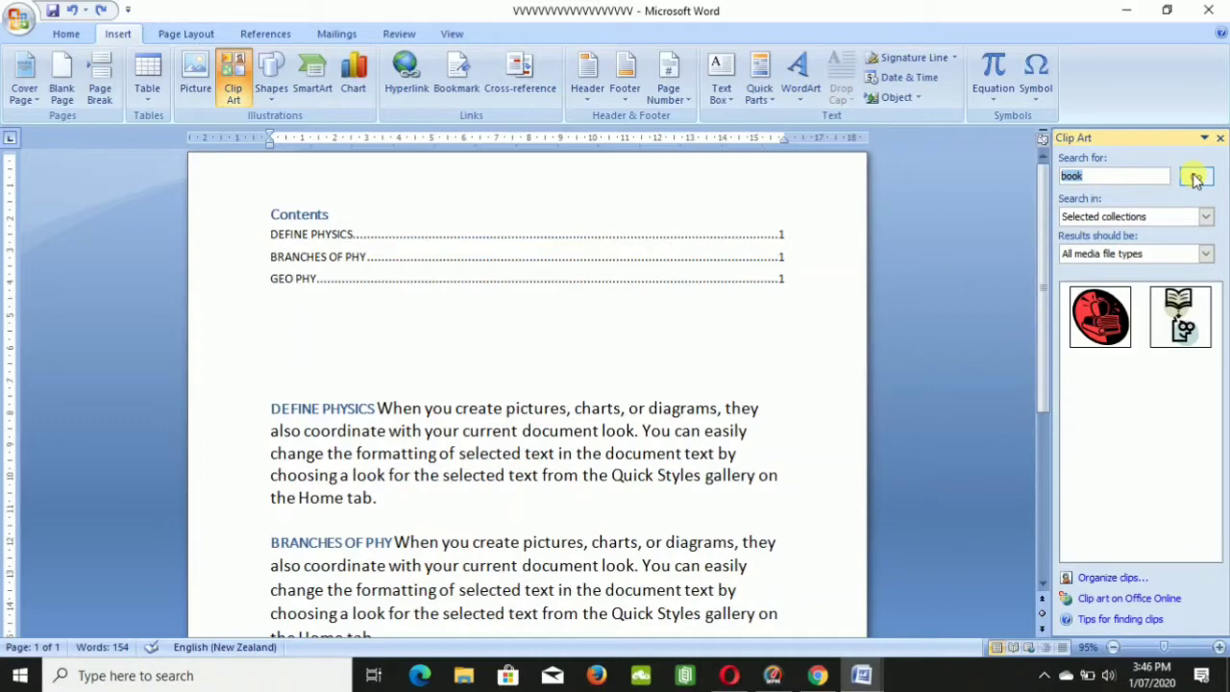
pyautogui.click(1105, 312)
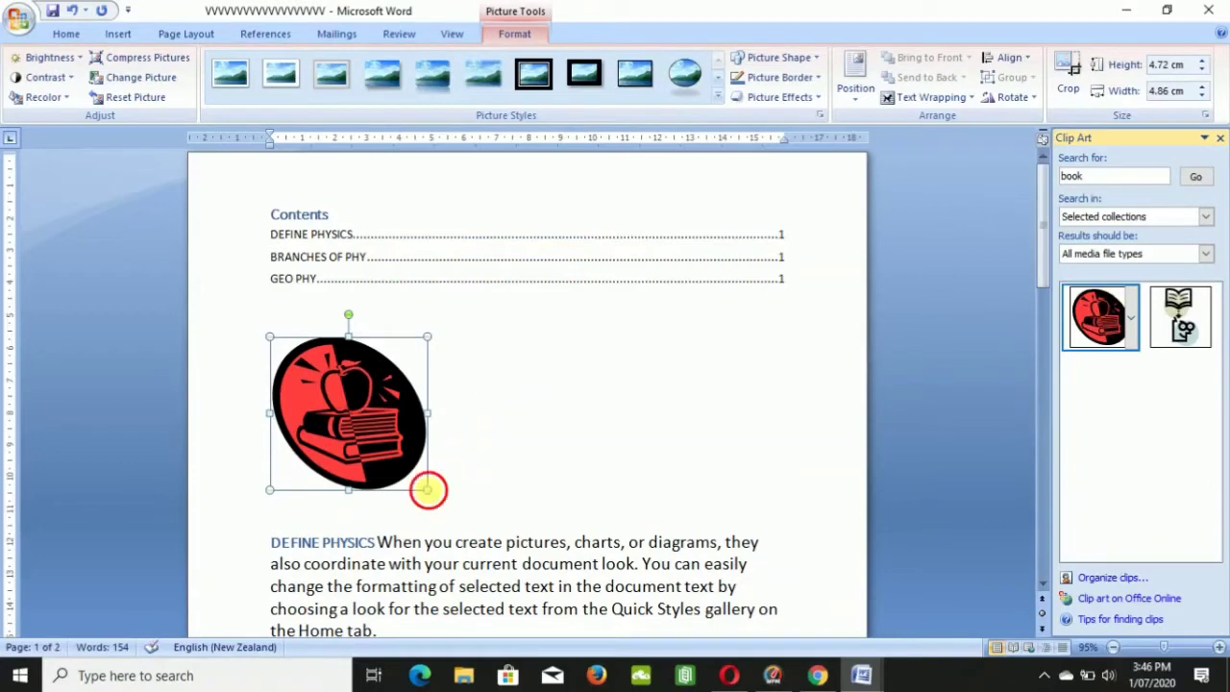
pyautogui.click(428, 490)
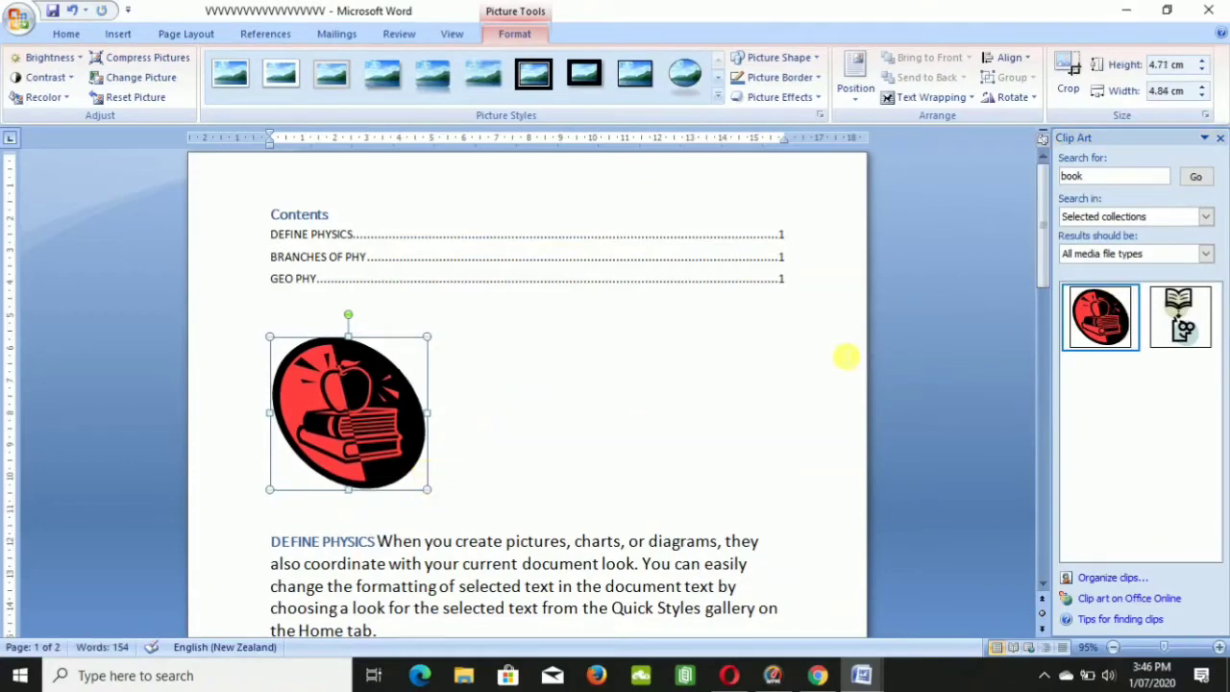
pyautogui.click(851, 352)
# Insert a second book clip art below GHGHGHG on page 2, then reselect the red book.
pyautogui.moveTo(1045, 260); pyautogui.dragTo(1045, 425)
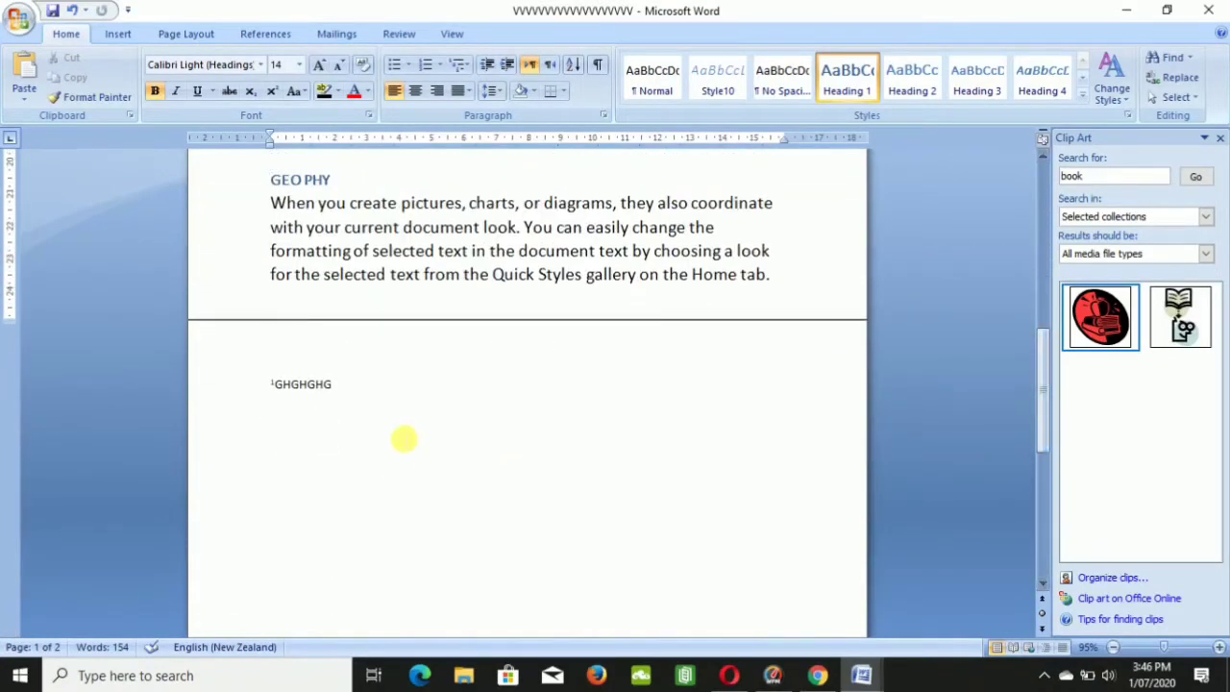
pyautogui.click(404, 439)
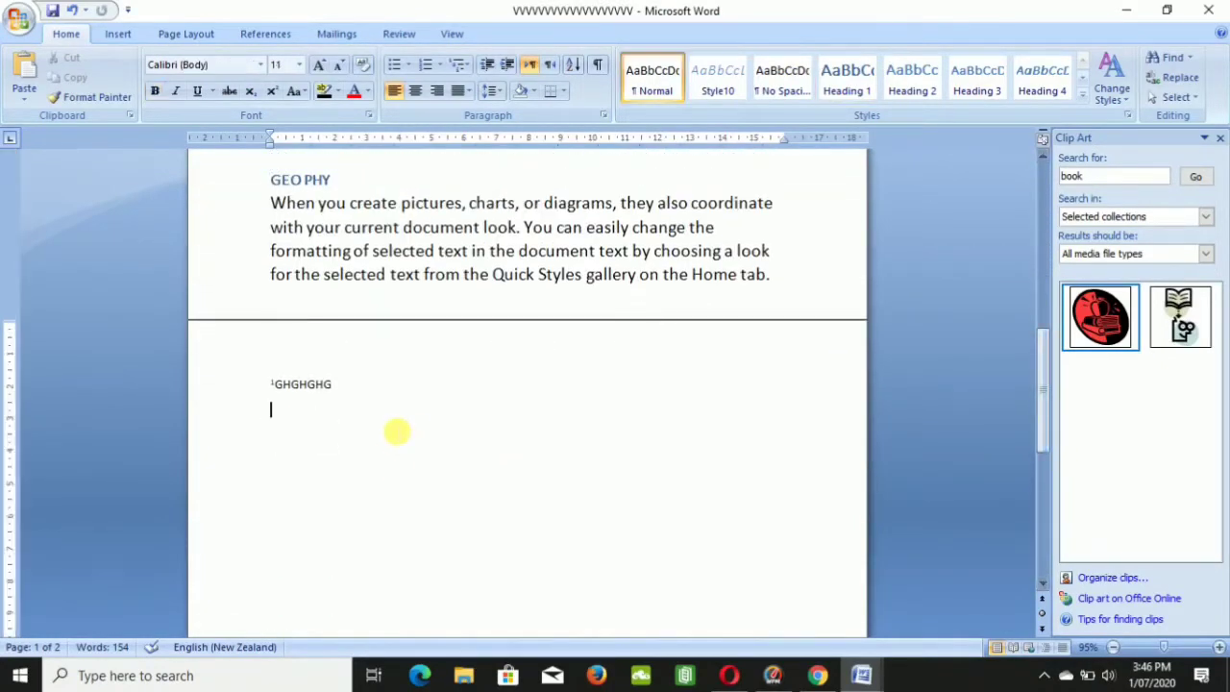
pyautogui.click(1175, 309)
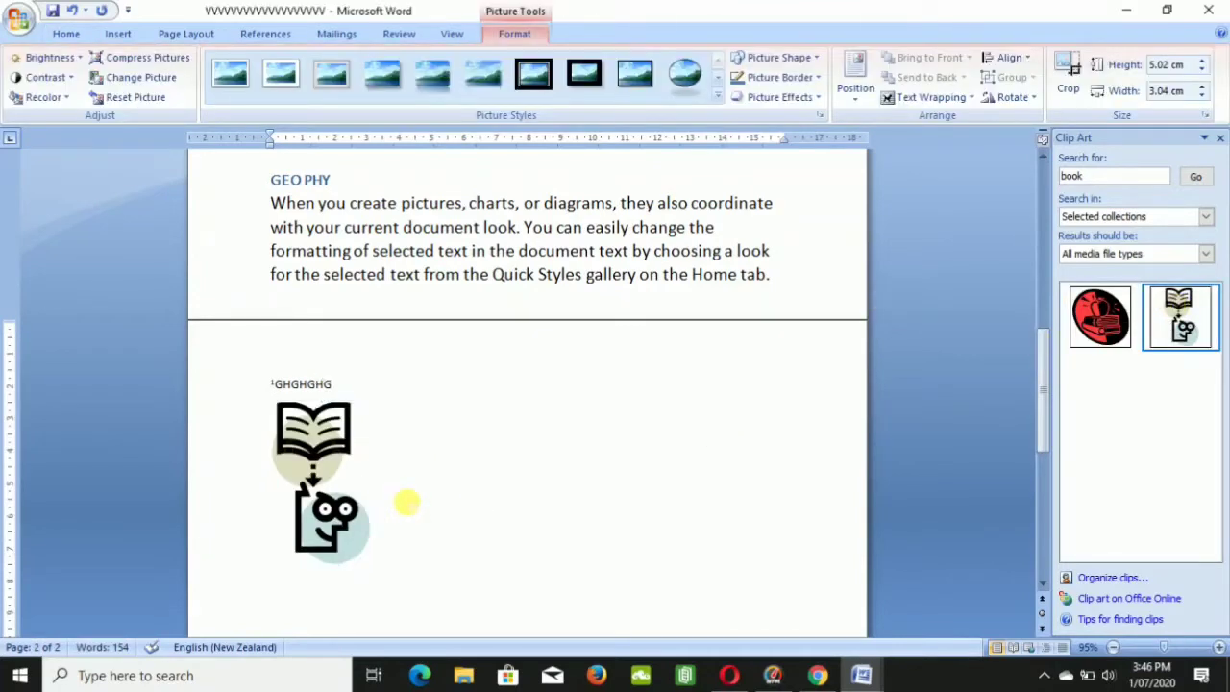
pyautogui.click(406, 504)
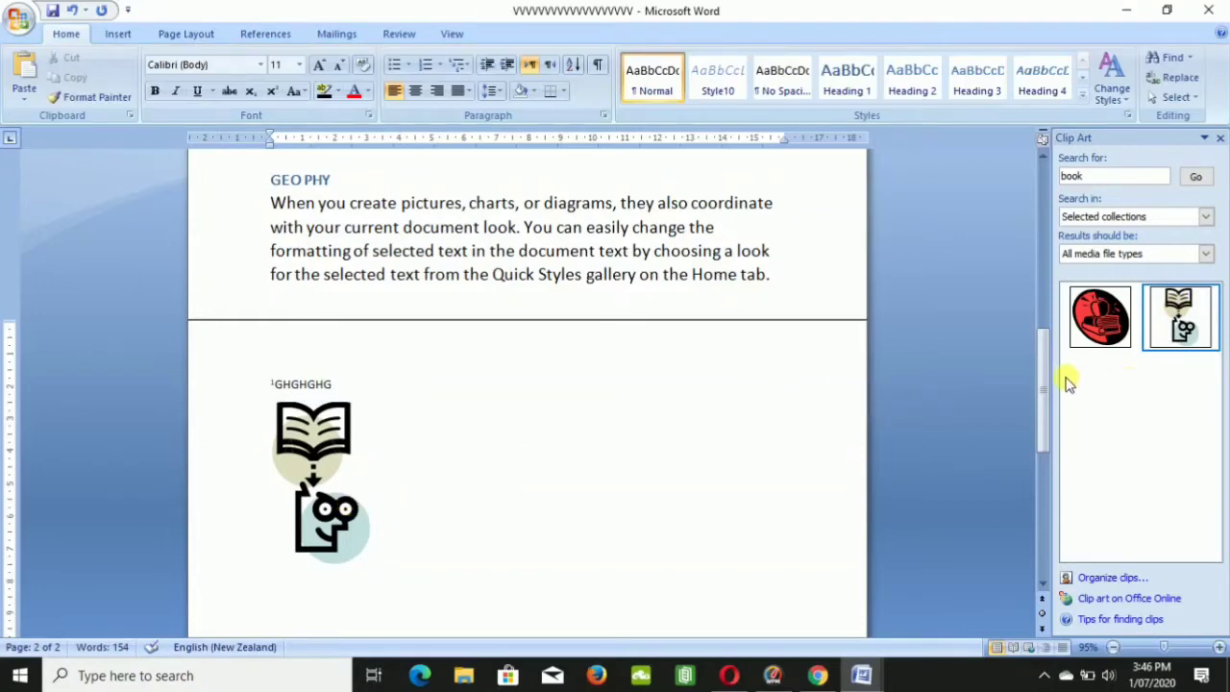
pyautogui.moveTo(1043, 365); pyautogui.dragTo(1034, 202)
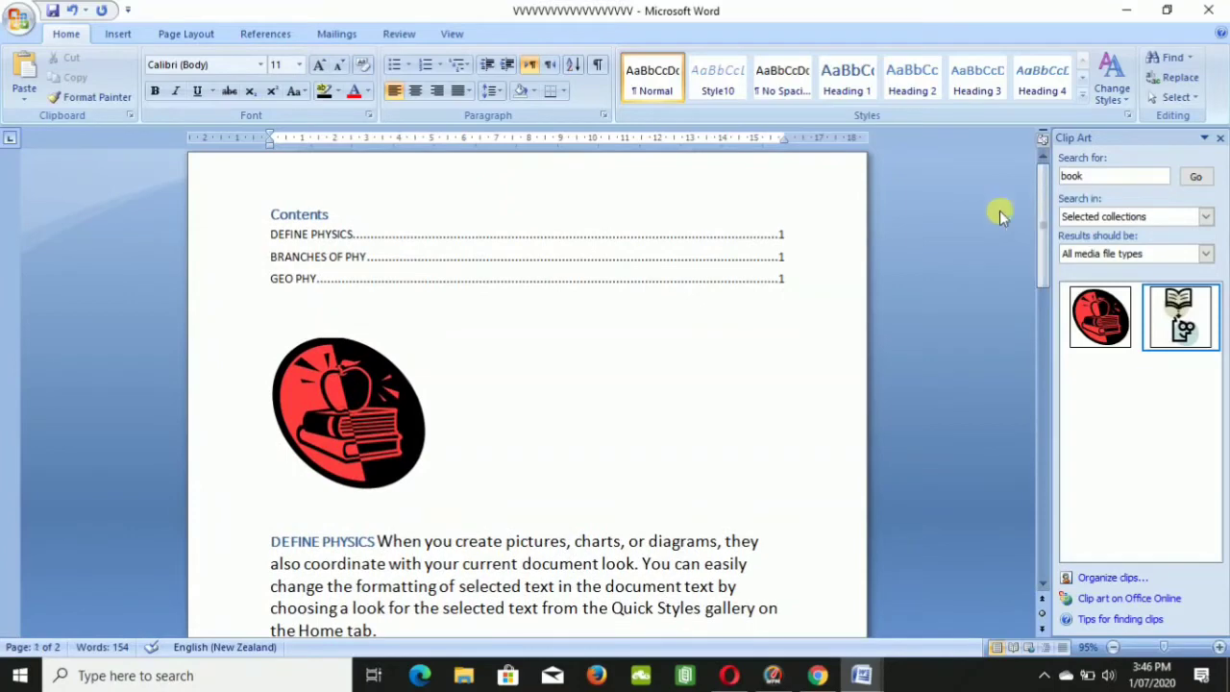
pyautogui.click(402, 411)
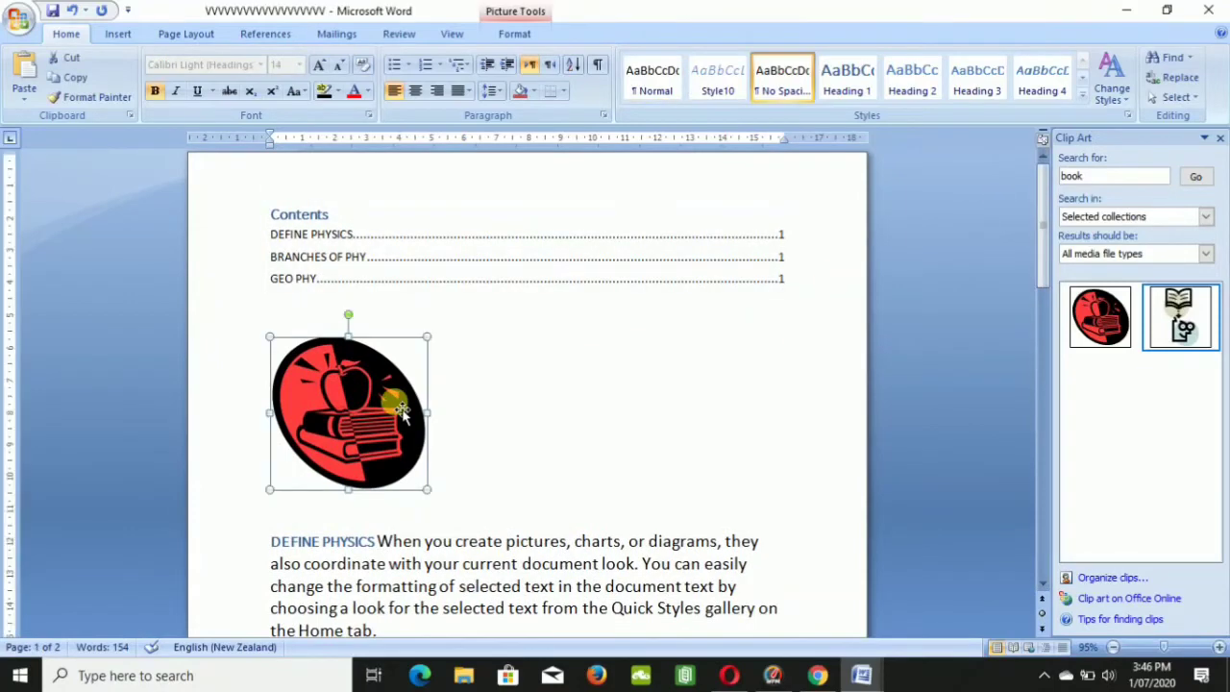
# Open the Caption dialog for the red book picture, keeping the label Figure.
pyautogui.click(274, 37)
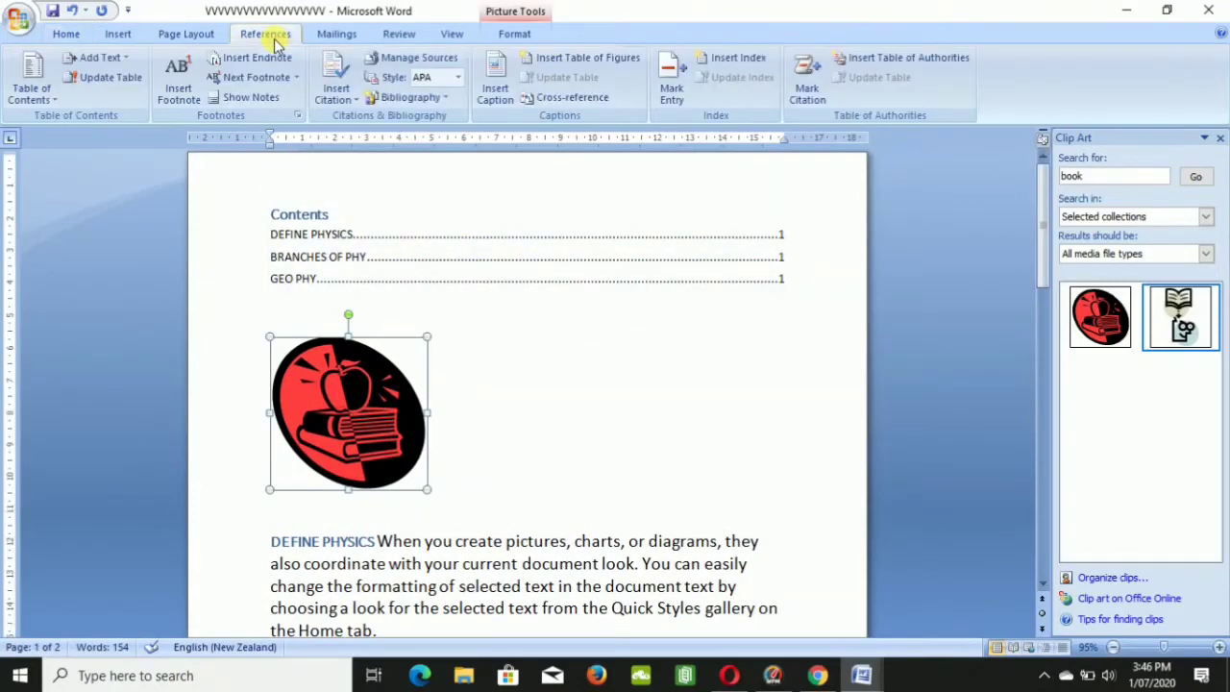
pyautogui.click(497, 96)
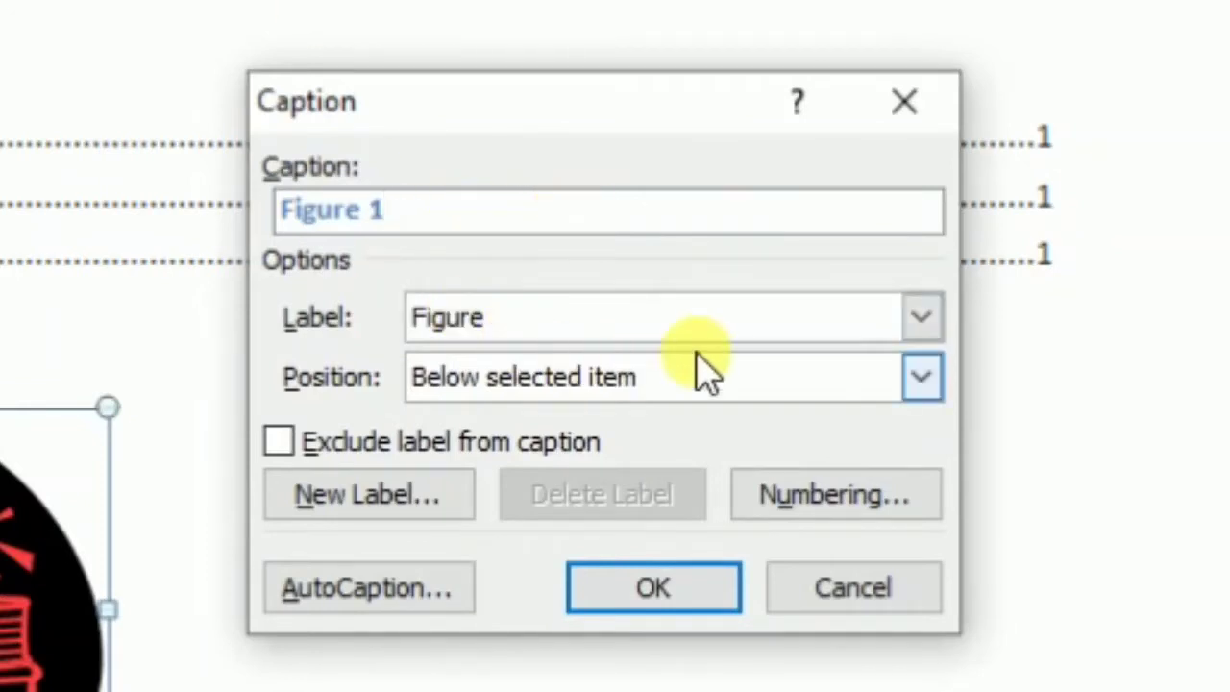
pyautogui.click(922, 318)
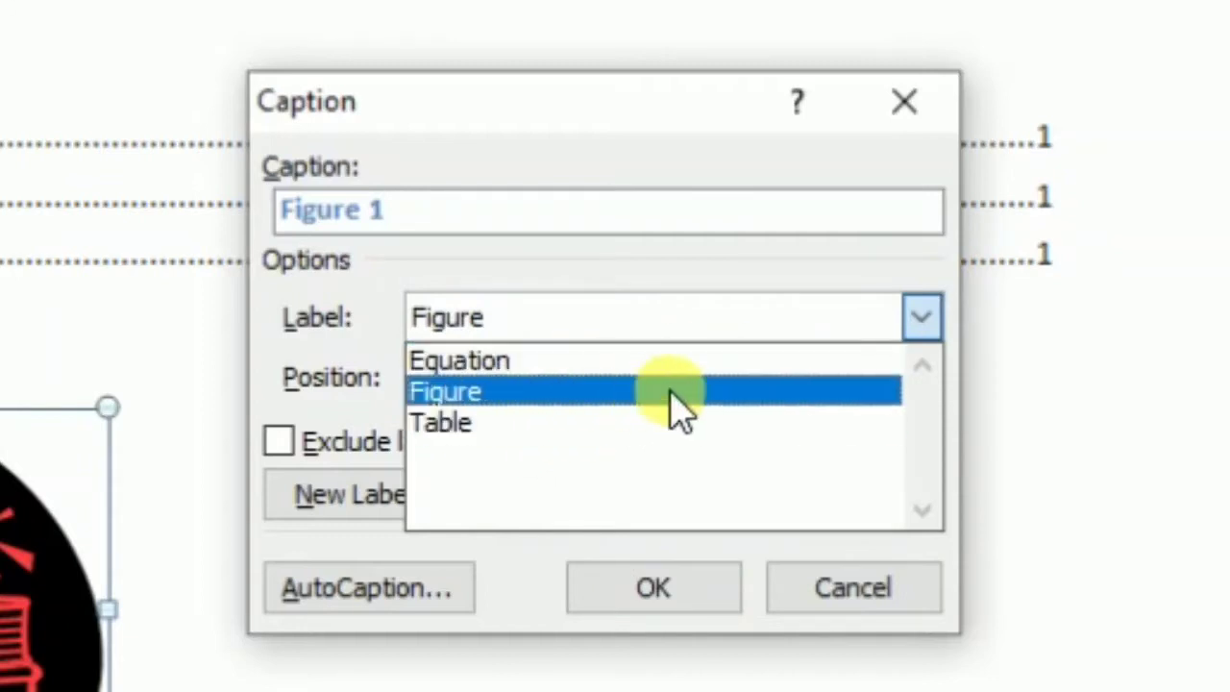
pyautogui.click(929, 322)
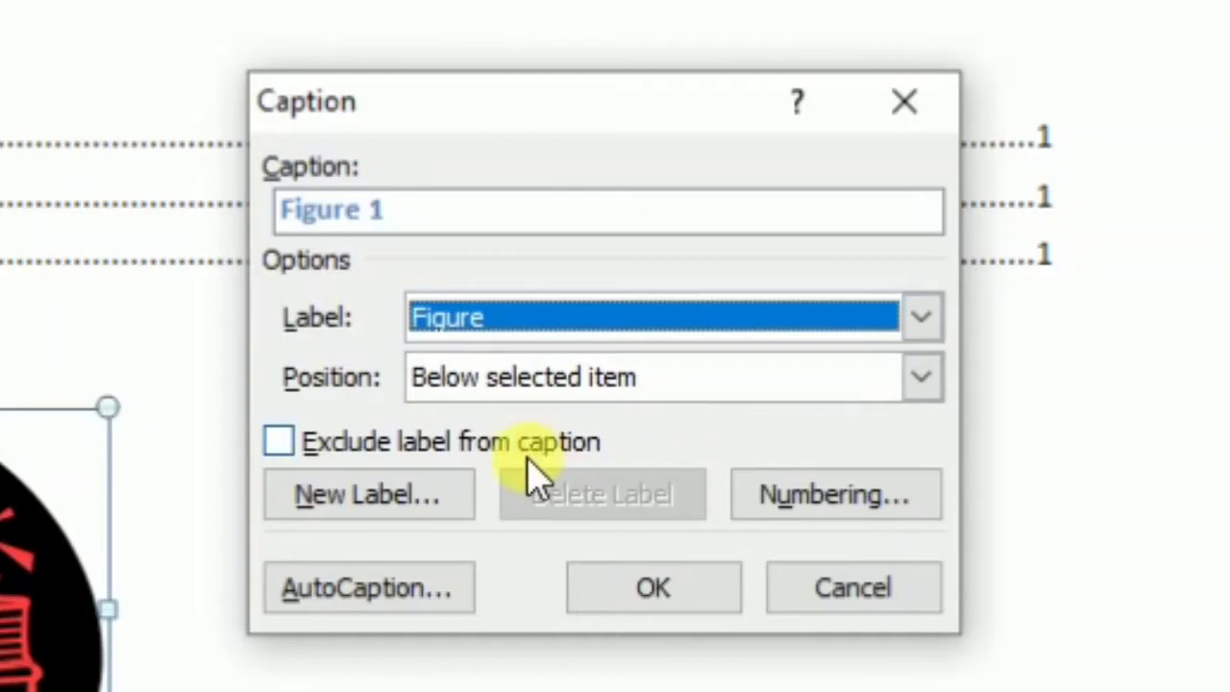
# Try a new 'DR' caption label but cancel it, and keep 1, 2, 3 numbering.
pyautogui.click(322, 505)
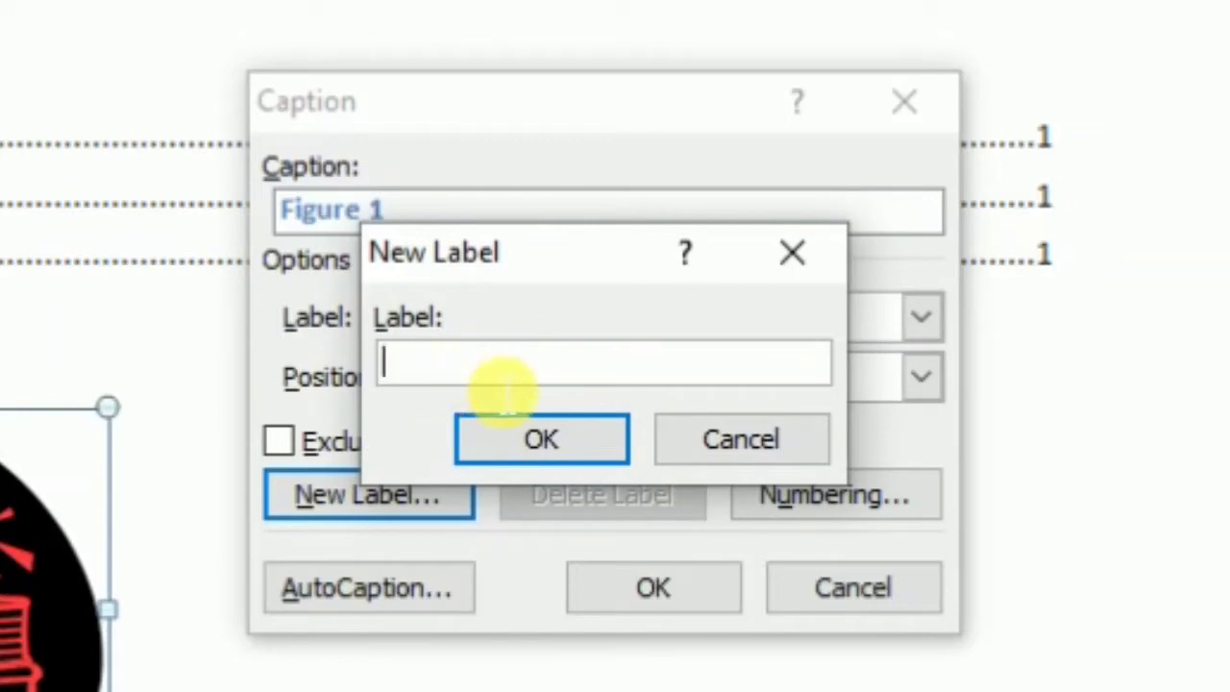
pyautogui.write('DR')
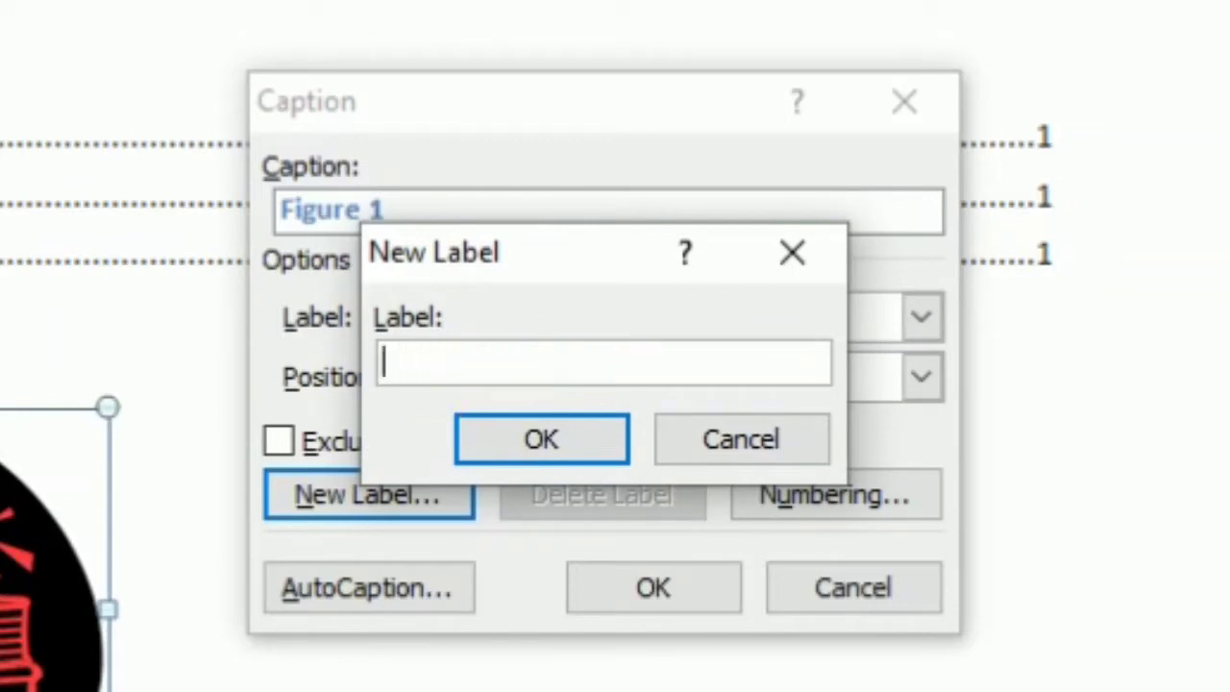
pyautogui.click(719, 439)
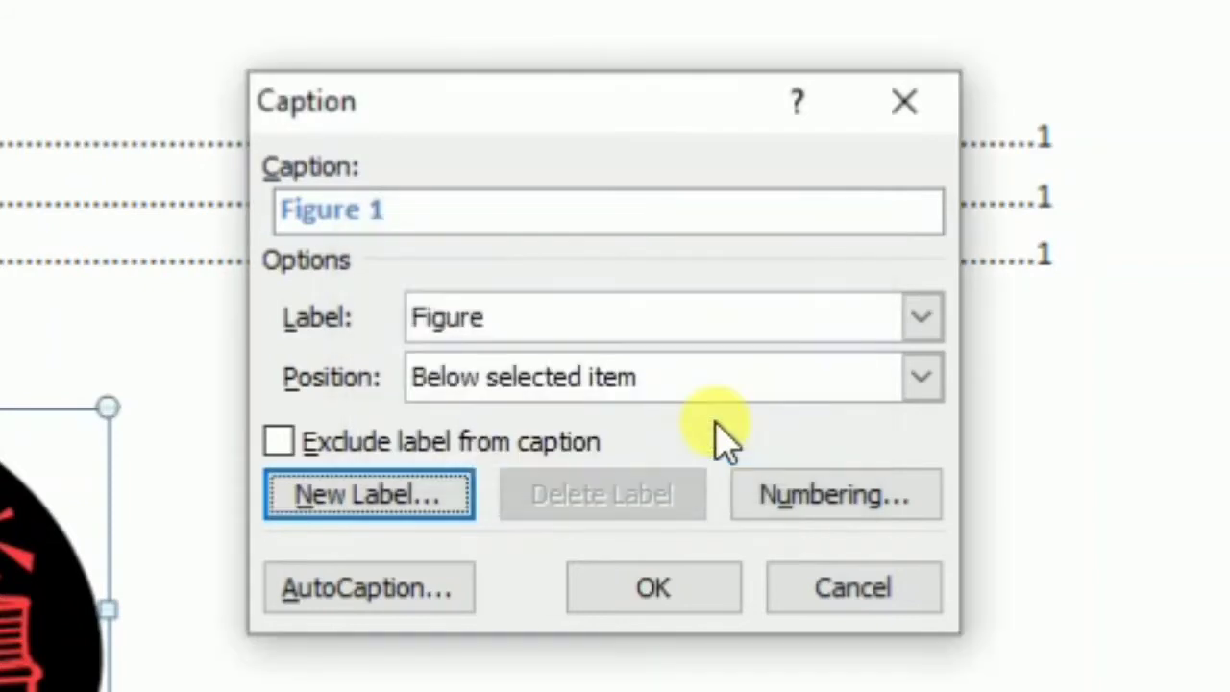
pyautogui.click(862, 507)
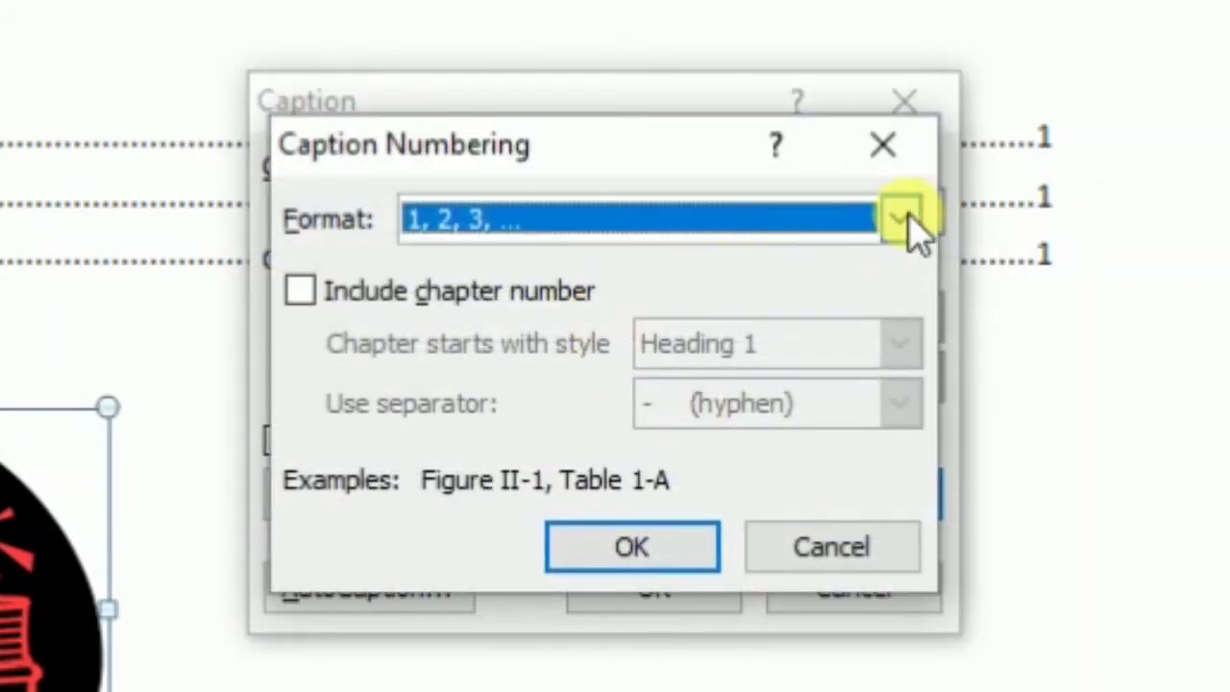
pyautogui.click(902, 221)
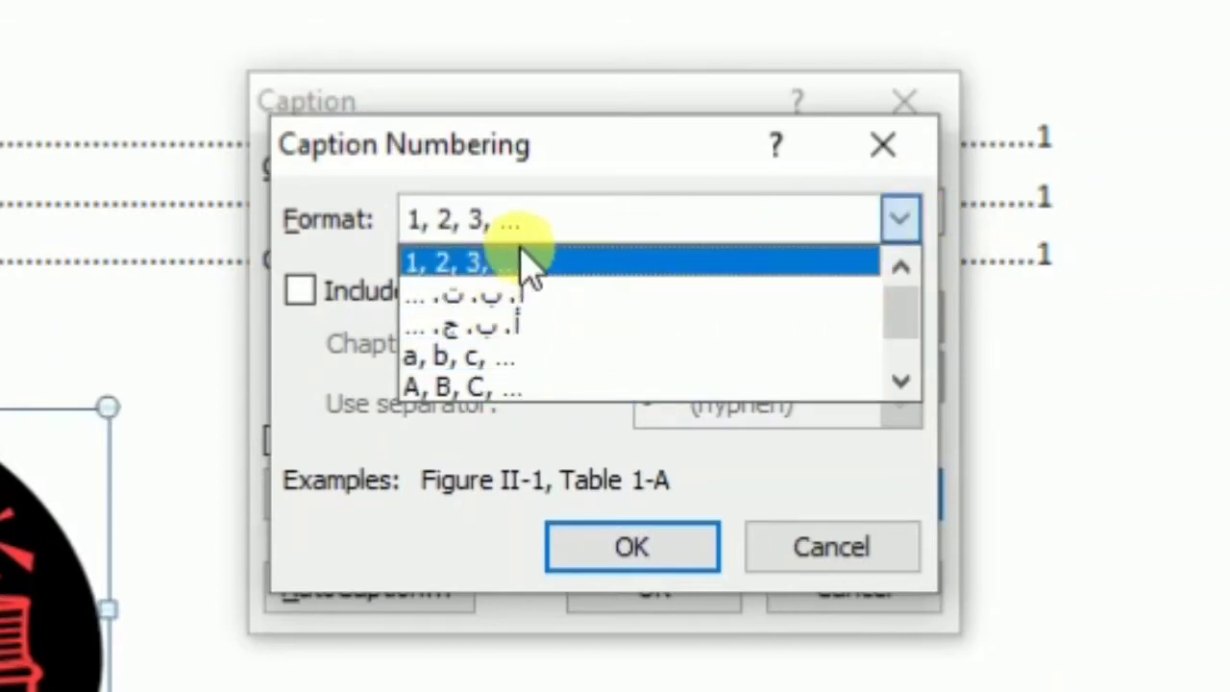
pyautogui.click(895, 161)
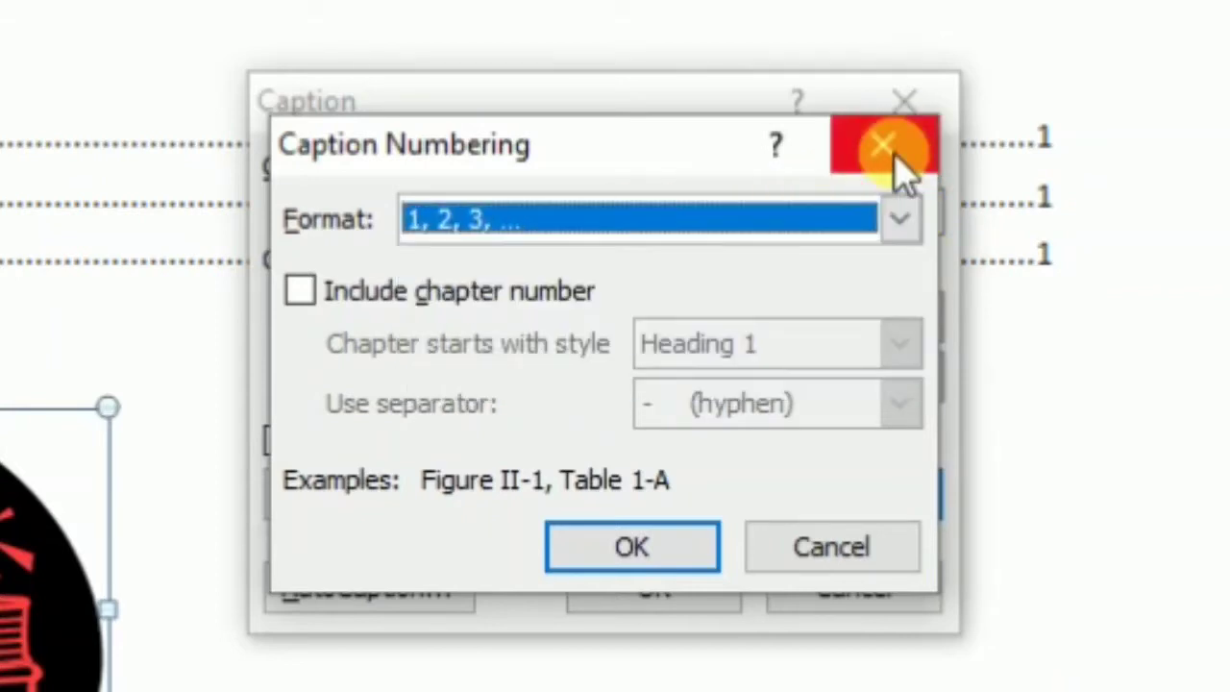
pyautogui.click(894, 154)
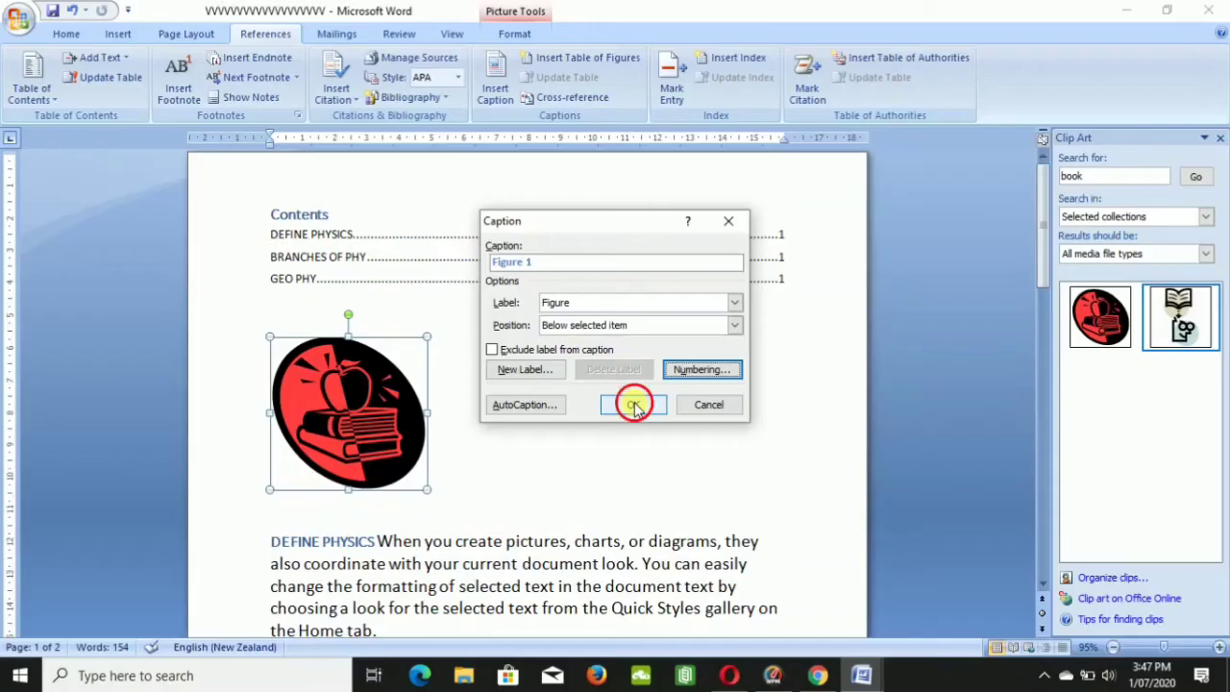
# Caption the red book 'Figure 1' and the page-2 book 'Figure 2', each below its image.
pyautogui.click(655, 588)
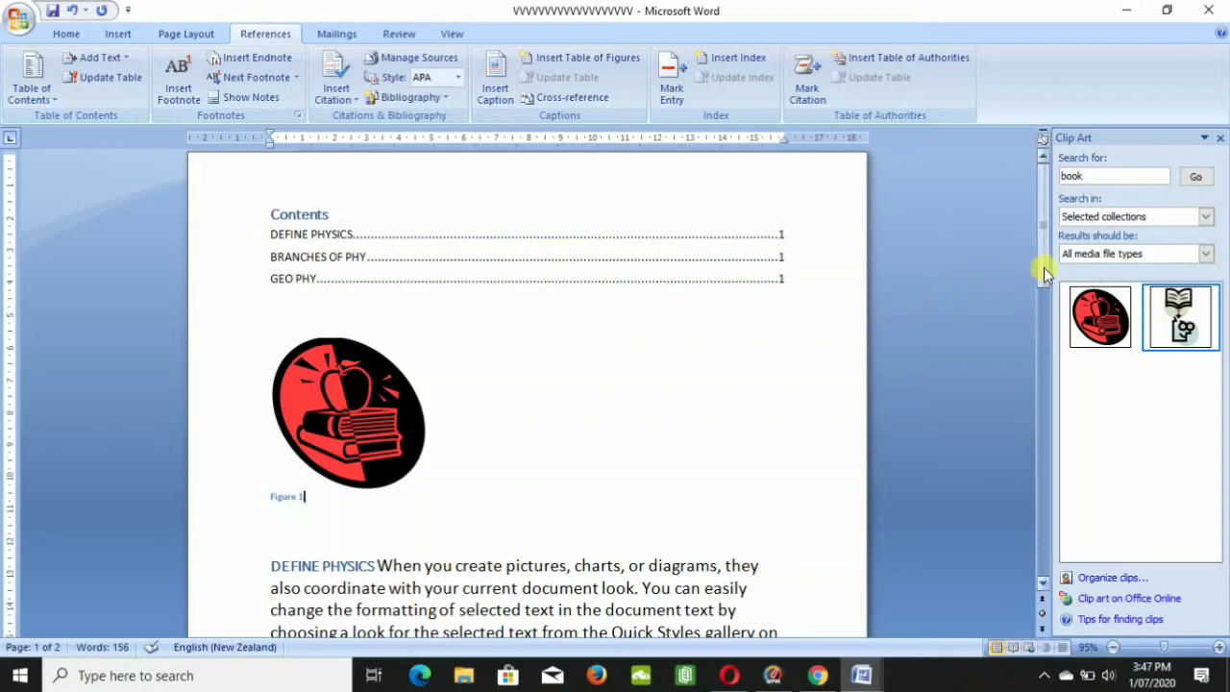
pyautogui.moveTo(1044, 273); pyautogui.dragTo(1029, 446)
pyautogui.click(336, 488)
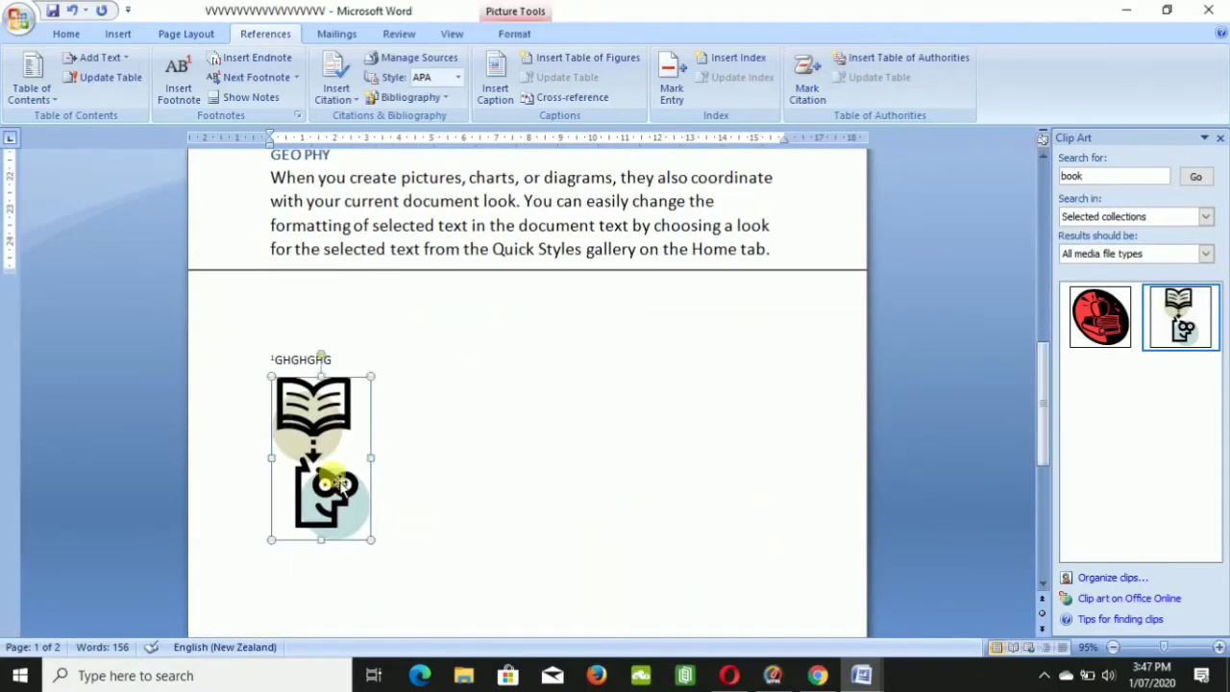
pyautogui.click(497, 108)
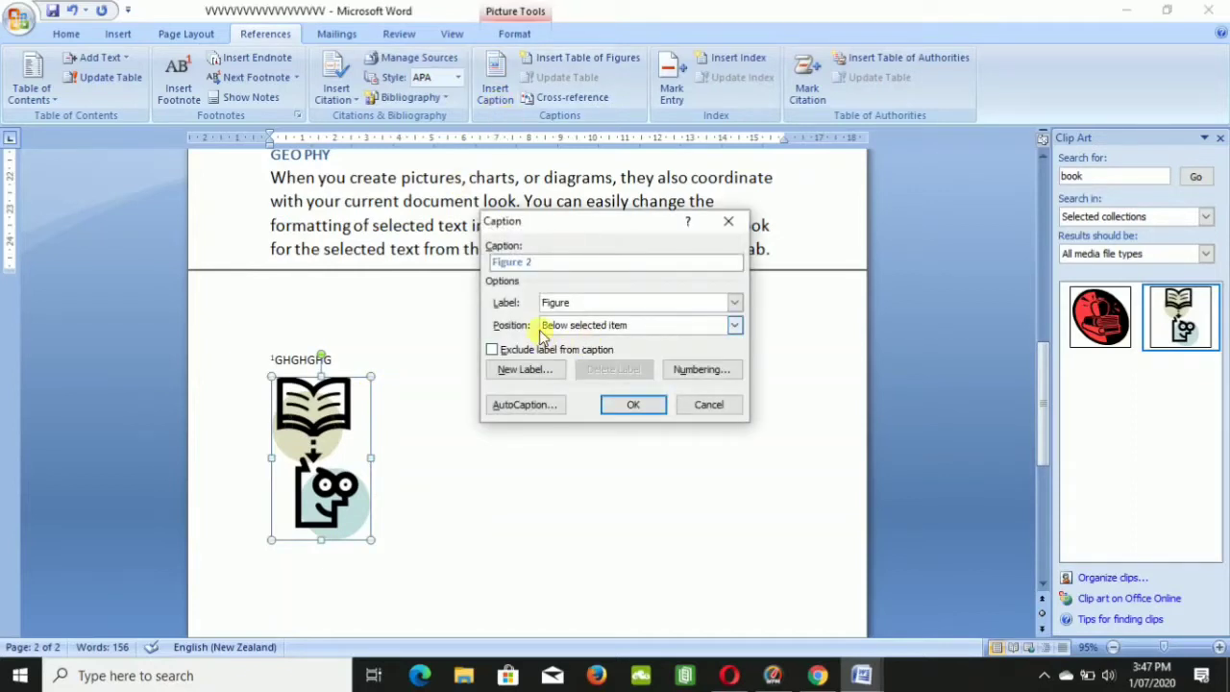
pyautogui.click(630, 404)
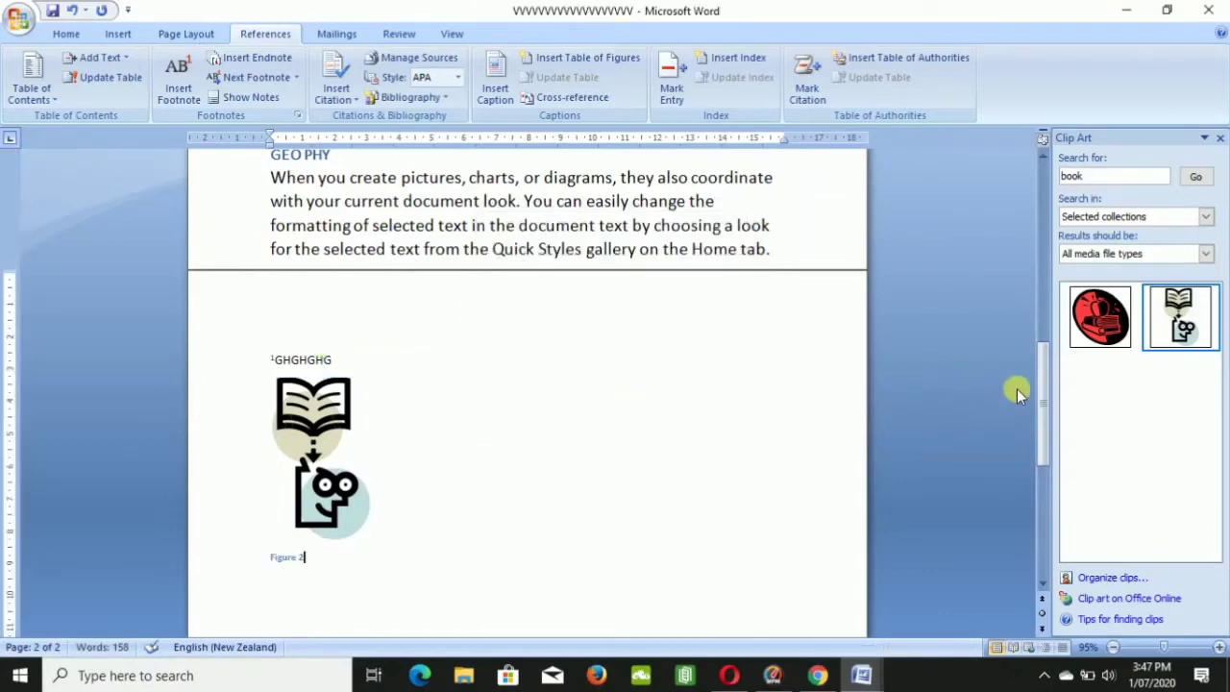
pyautogui.moveTo(1043, 406); pyautogui.dragTo(1043, 218)
# Add an empty line above the Figure 1 picture, below the table of contents.
pyautogui.click(317, 299)
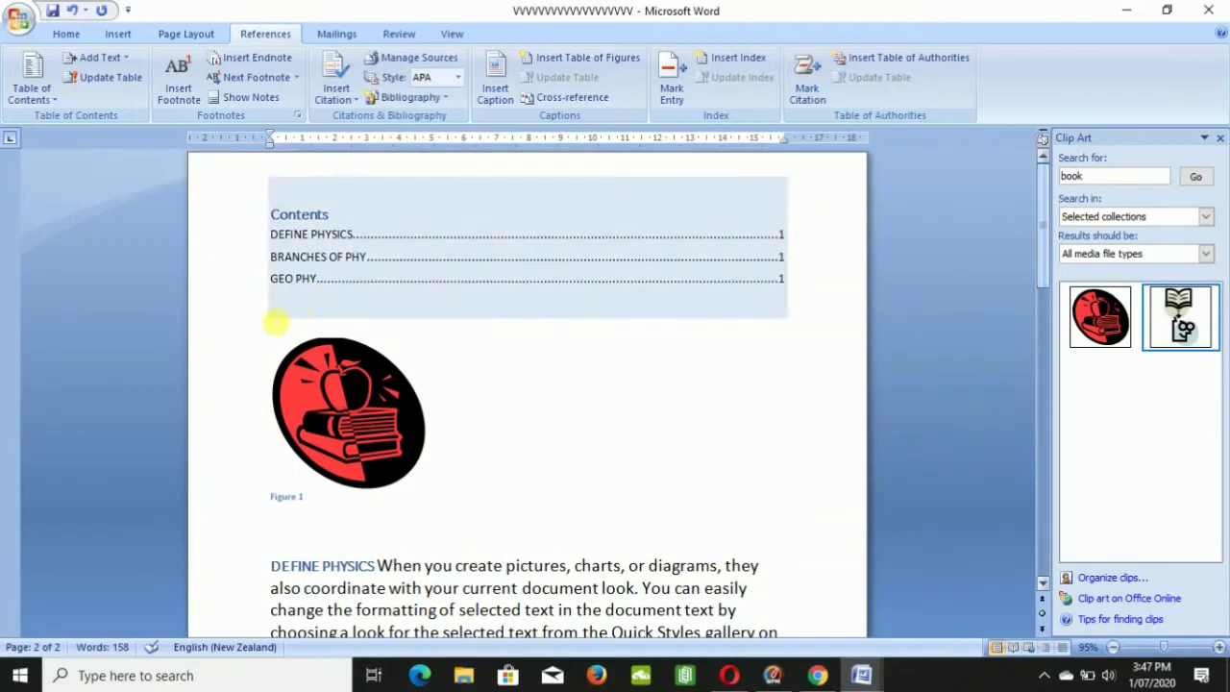
pyautogui.click(261, 338)
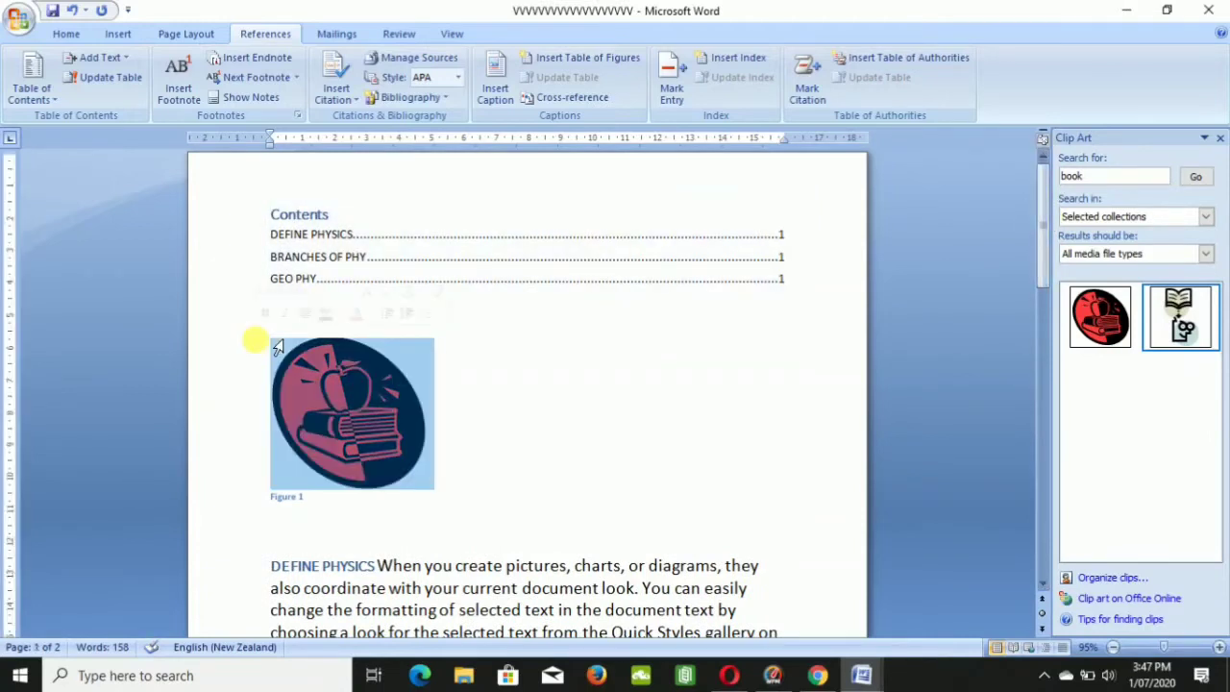
pyautogui.click(269, 337)
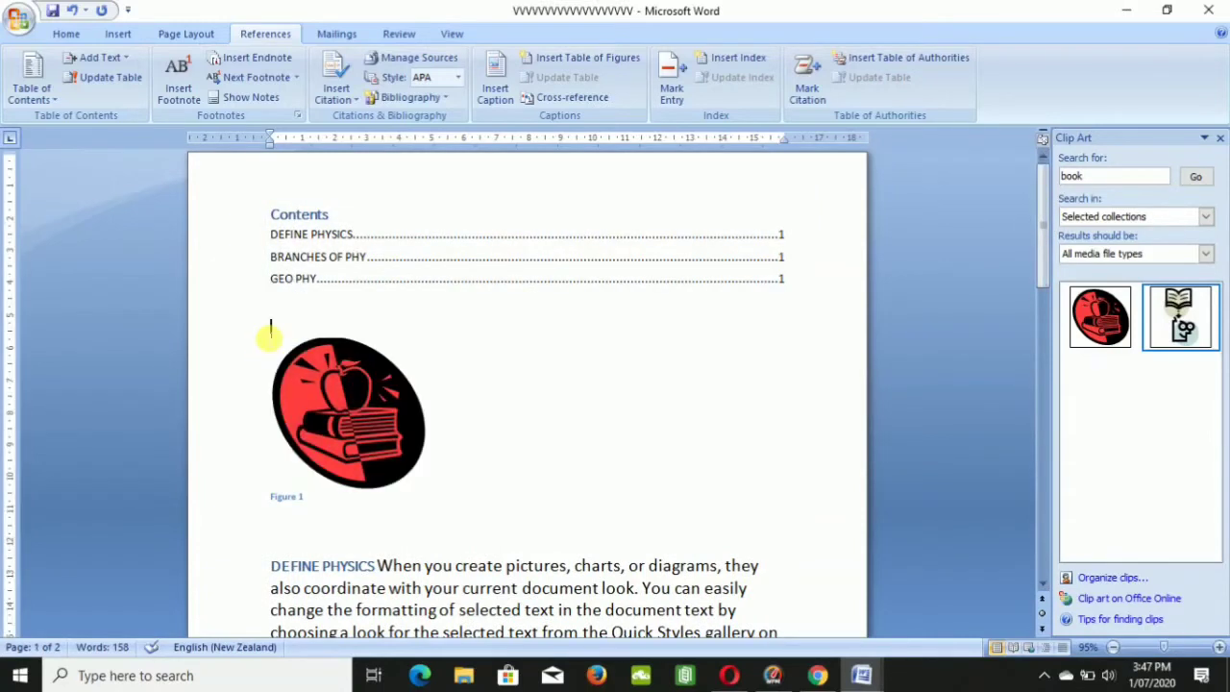
pyautogui.press('Return')
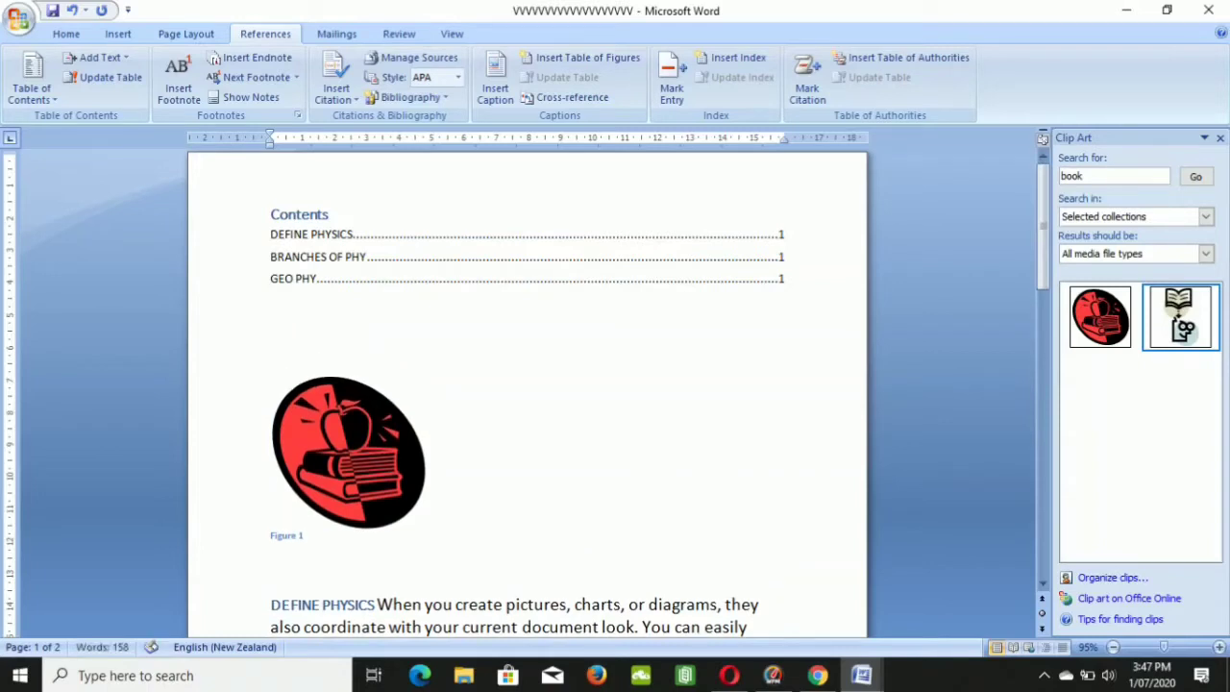
# Insert a table of figures with default settings on that empty line.
pyautogui.click(292, 315)
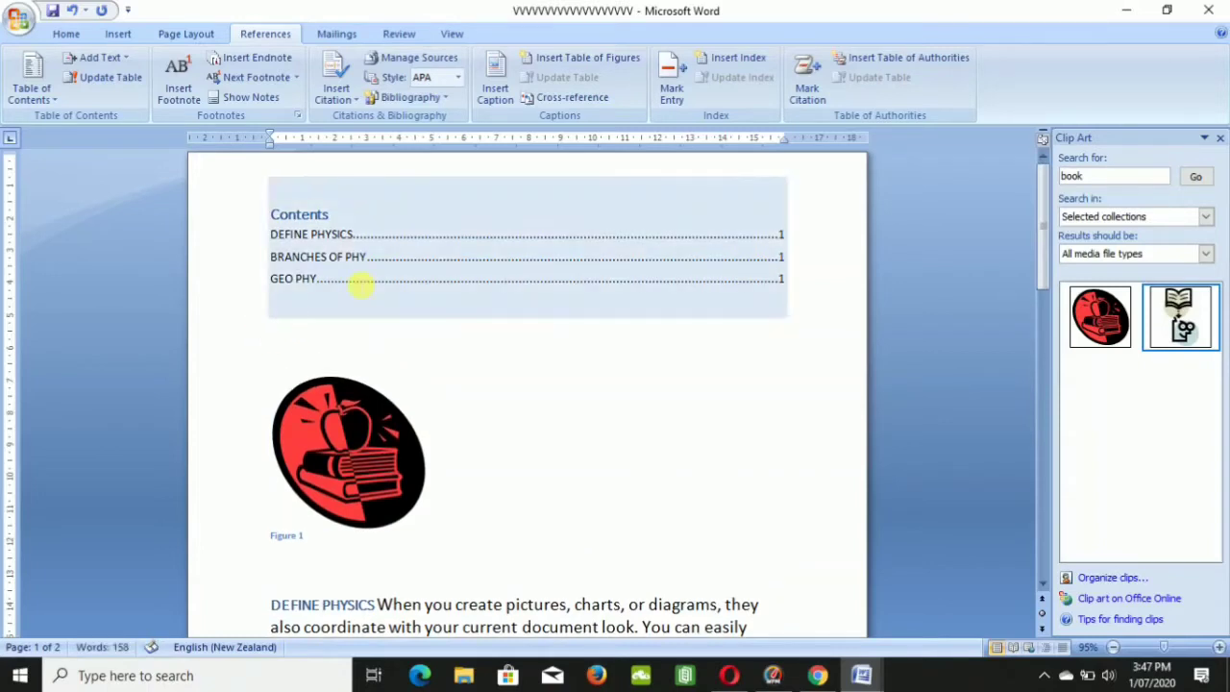
pyautogui.press('Down')
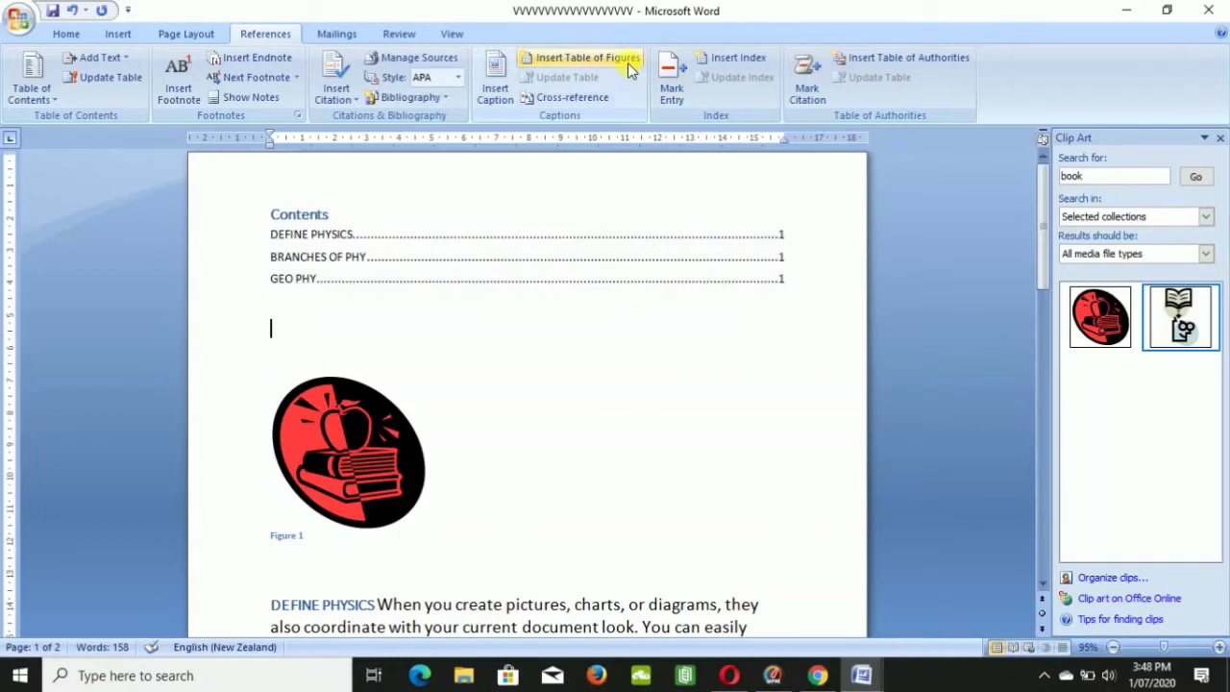
pyautogui.click(629, 64)
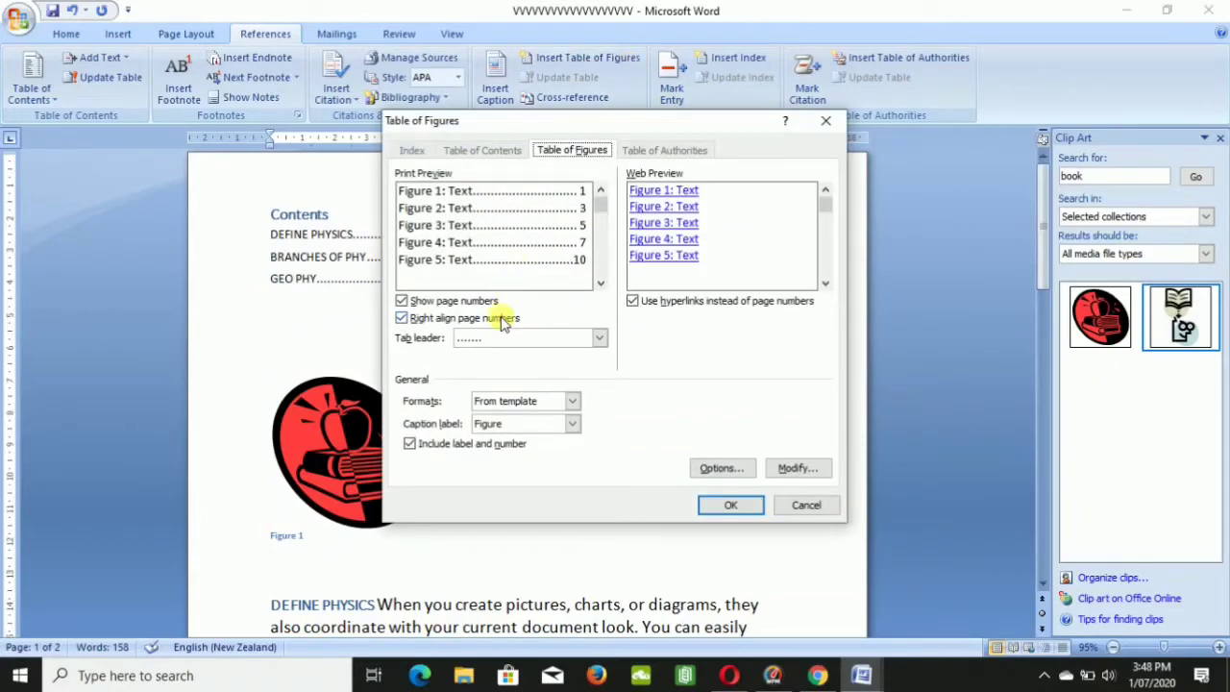
pyautogui.click(728, 503)
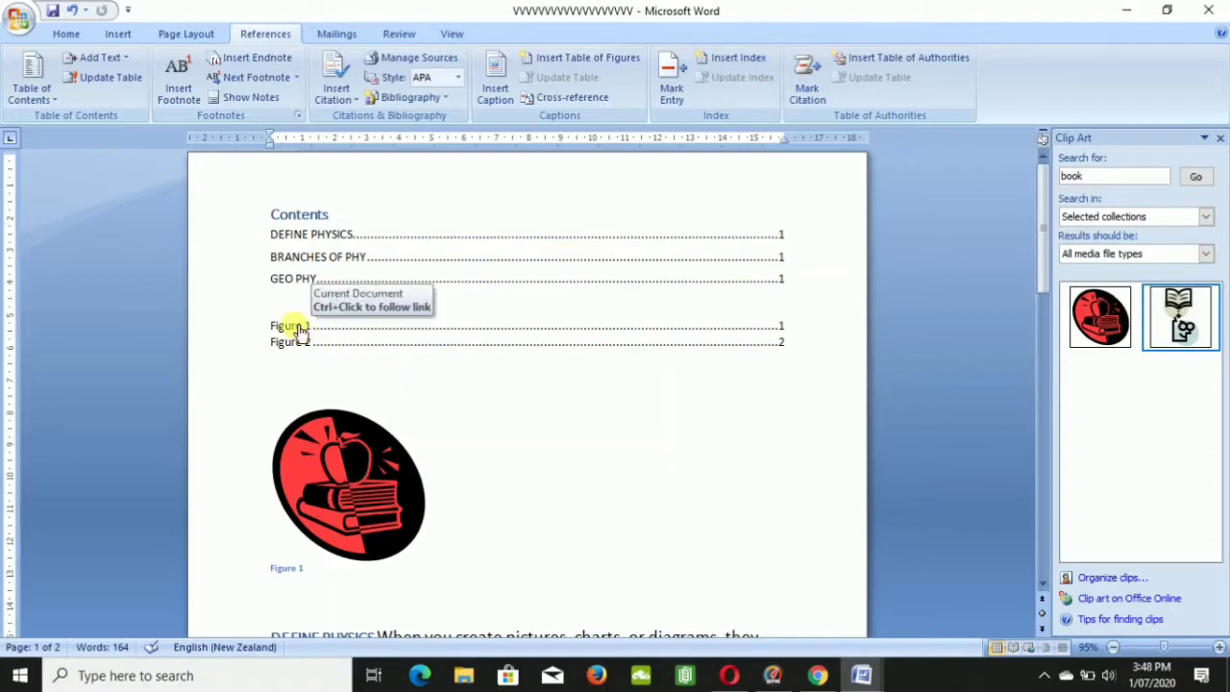
# Follow the Figure 2 entry in the table of figures to its caption, then return.
pyautogui.keyDown('ctrl'); pyautogui.click(294, 342); pyautogui.keyUp('ctrl')
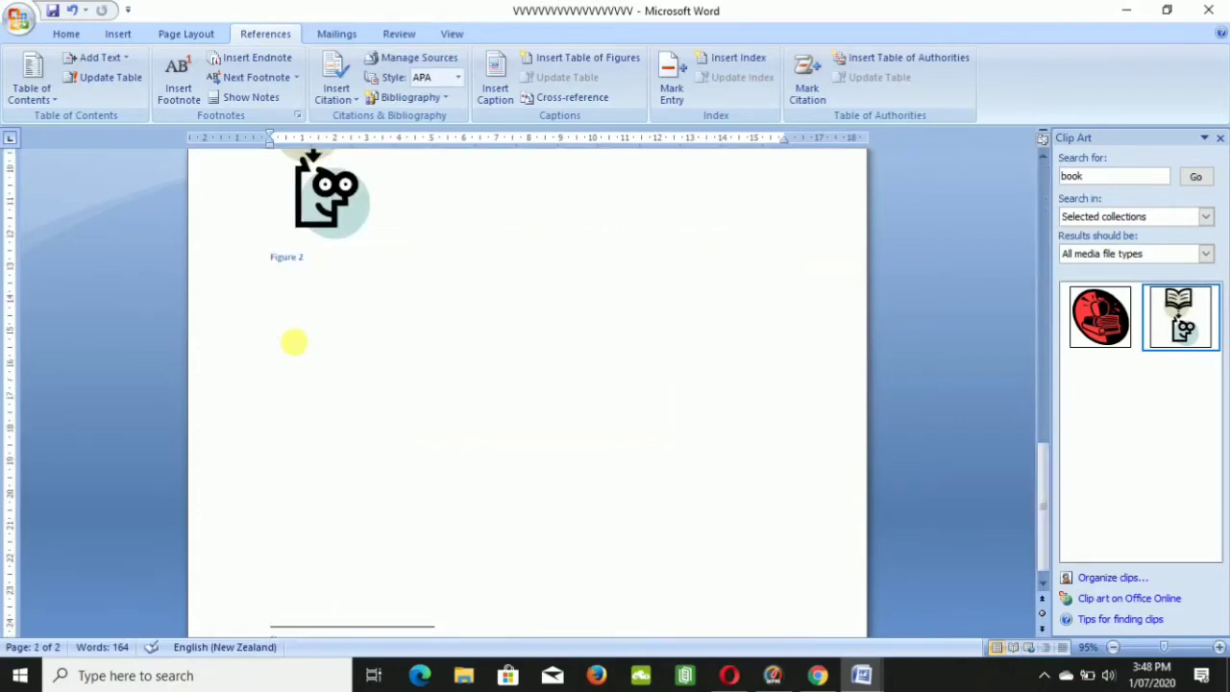
pyautogui.click(1042, 462)
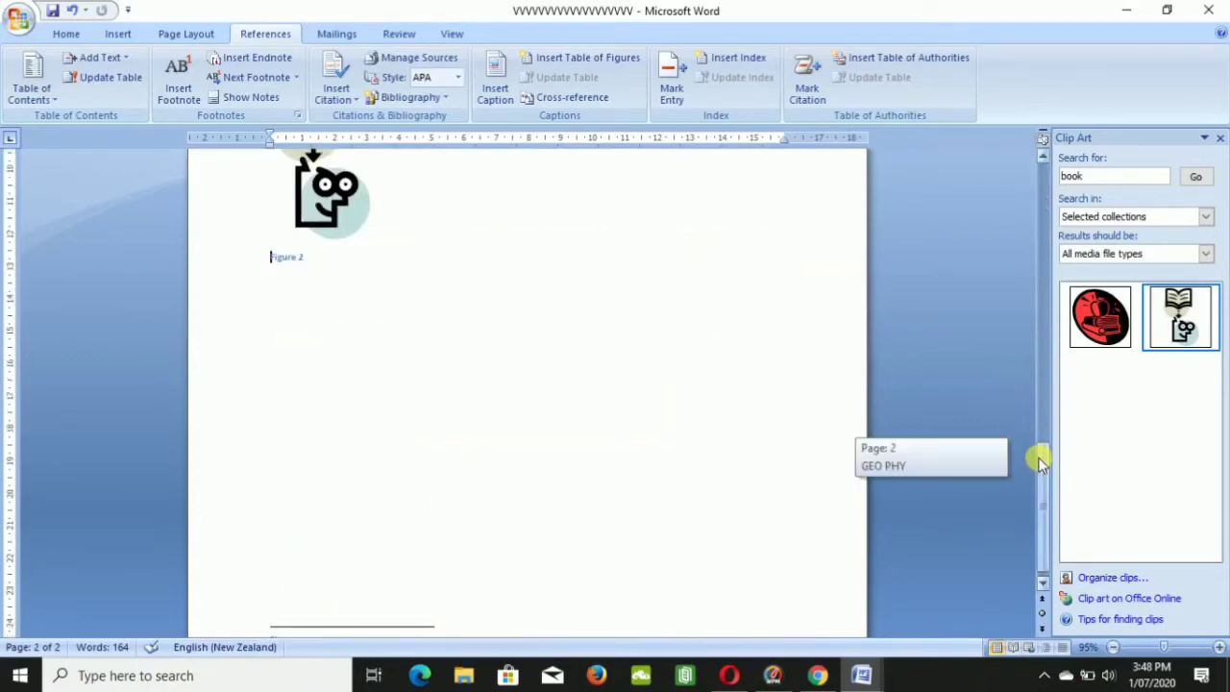
pyautogui.moveTo(1042, 462); pyautogui.dragTo(1038, 216)
pyautogui.click(704, 206)
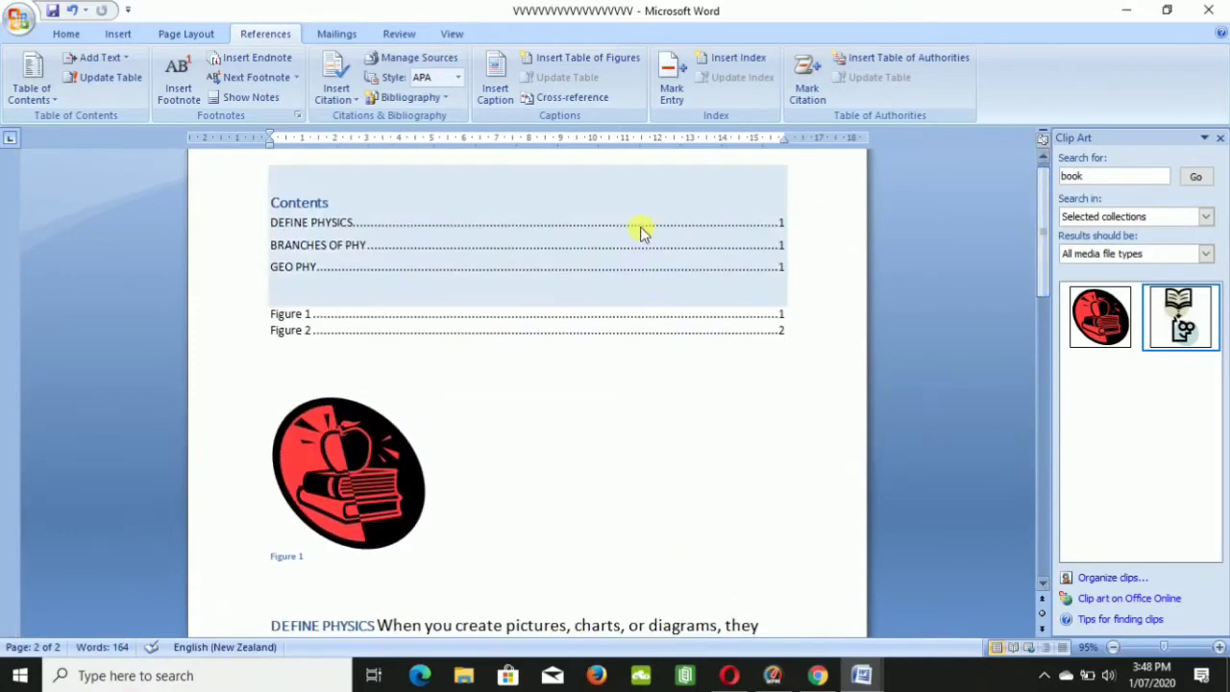
pyautogui.click(452, 400)
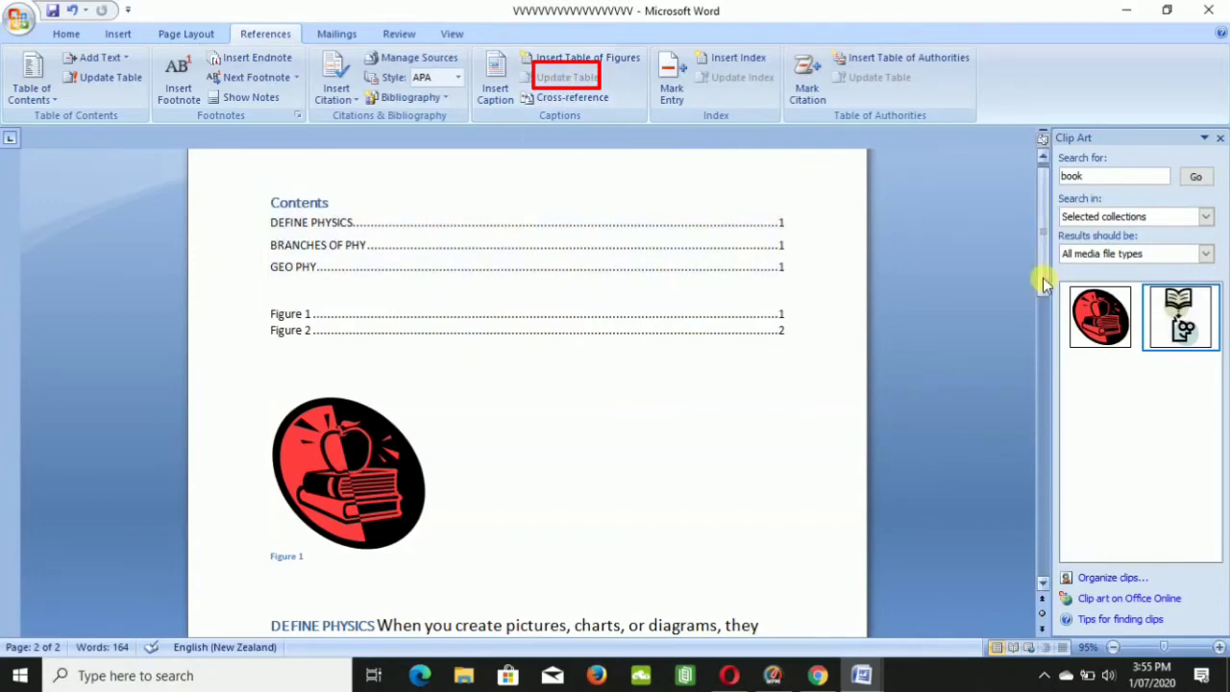
# Move to the start of the empty third page after Figure 2.
pyautogui.moveTo(1045, 283); pyautogui.dragTo(1013, 593)
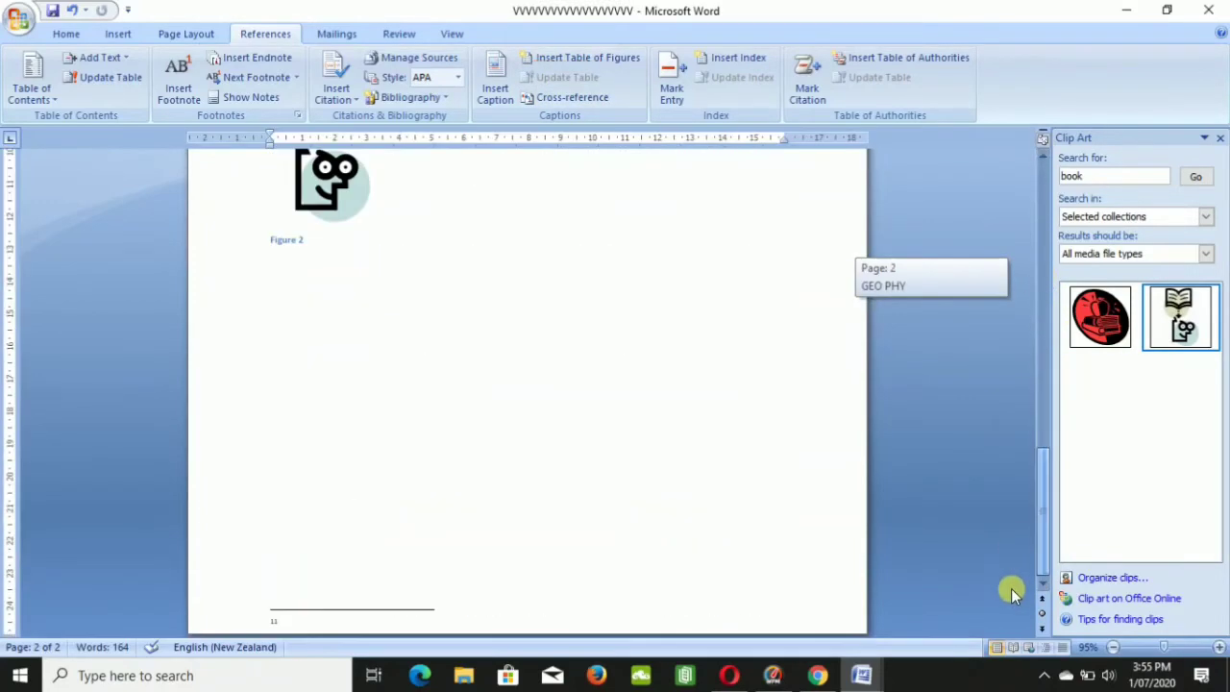
pyautogui.click(457, 543)
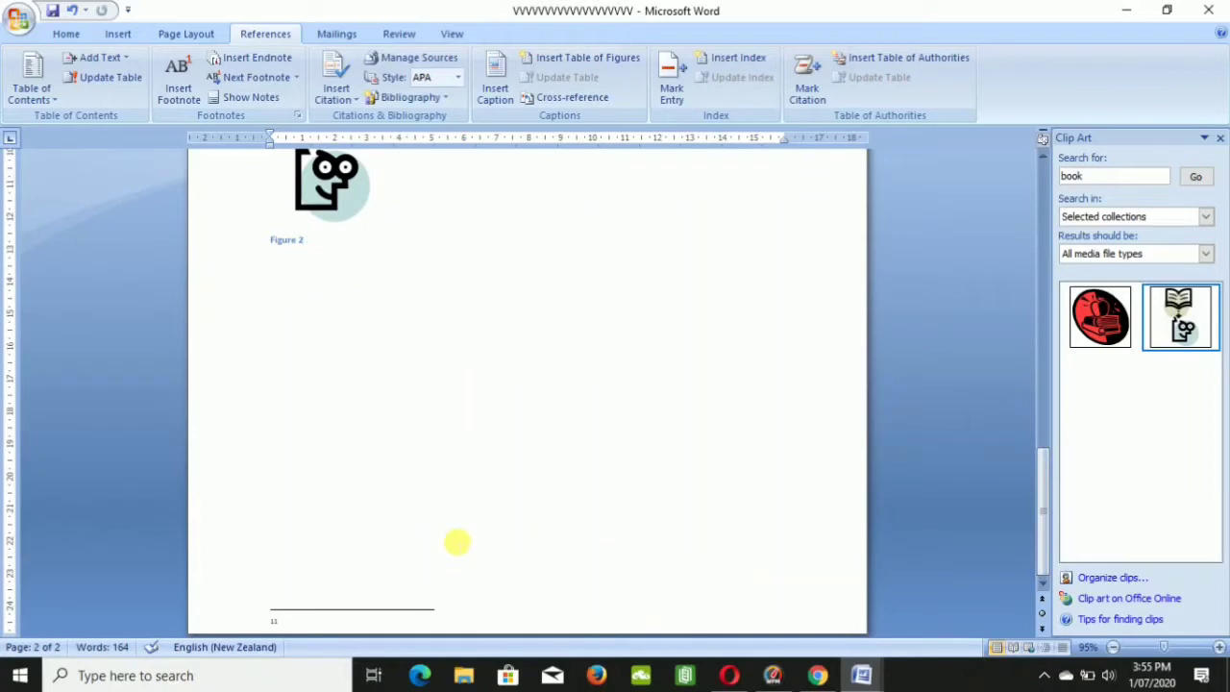
pyautogui.scroll(-4, 527, 384)
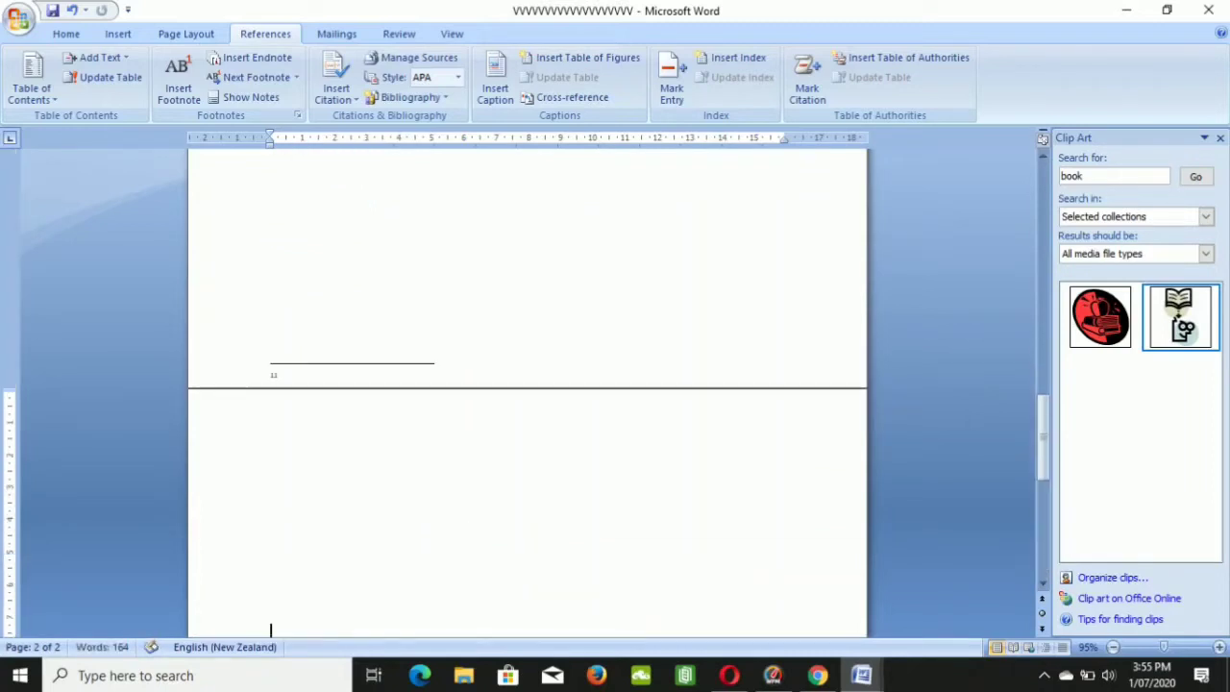
pyautogui.click(390, 495)
# Search clip art for 'TIGER' and insert the tiger picture at the top of page 3.
pyautogui.click(1135, 182)
pyautogui.write('TIGER')
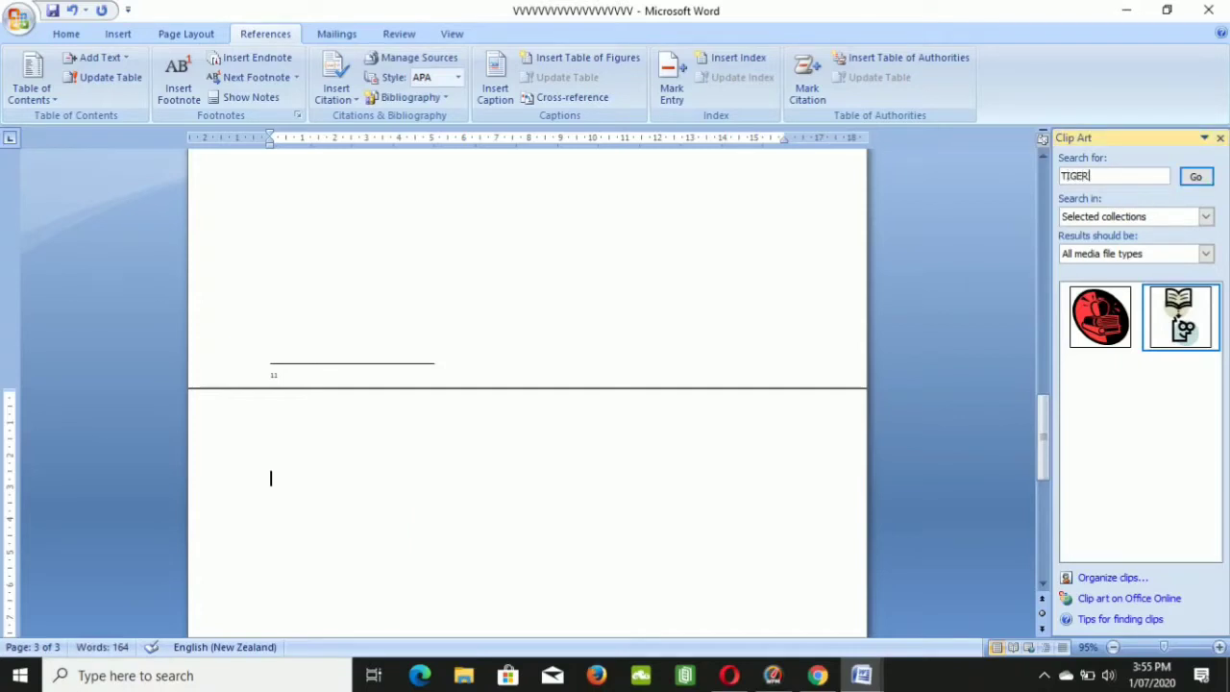
pyautogui.click(1196, 179)
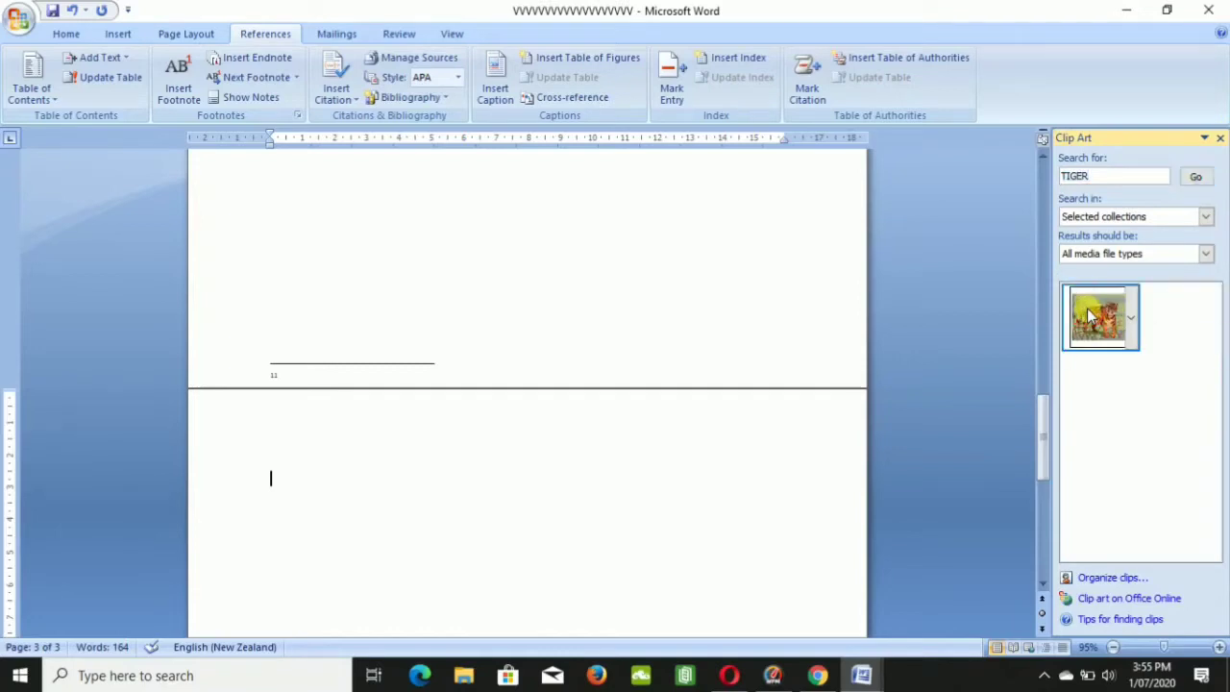
pyautogui.click(1098, 322)
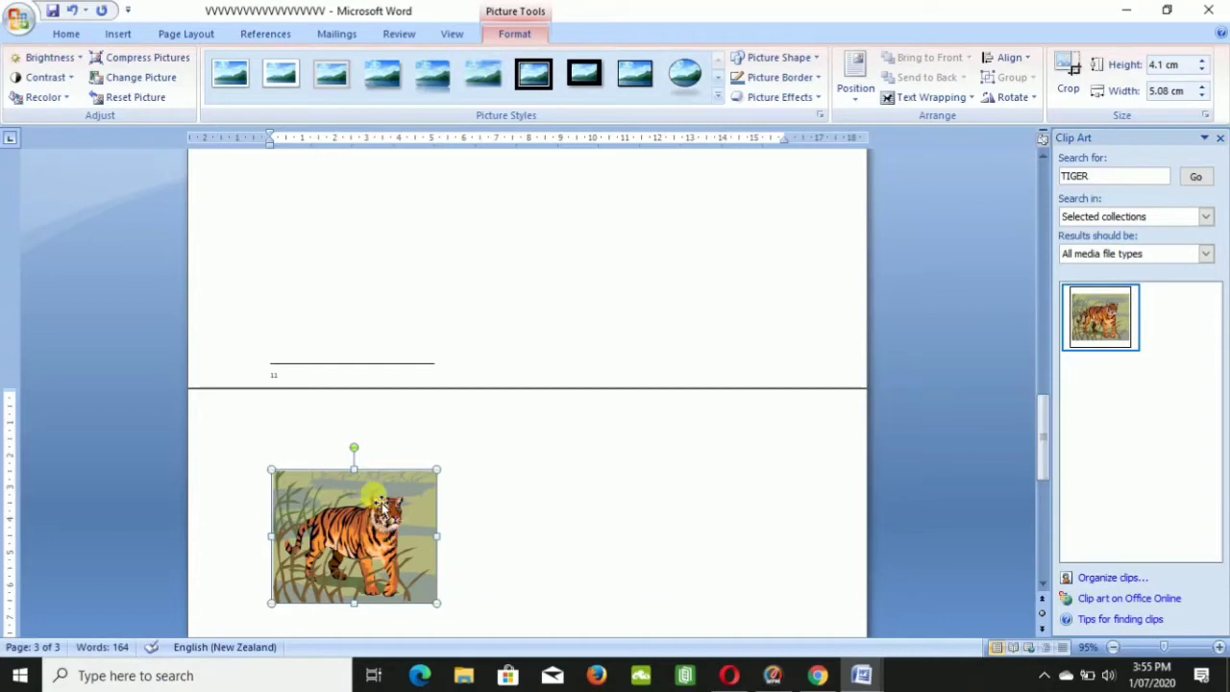
# Caption the tiger picture 'Figure 3' with the Figure label below the image.
pyautogui.click(266, 35)
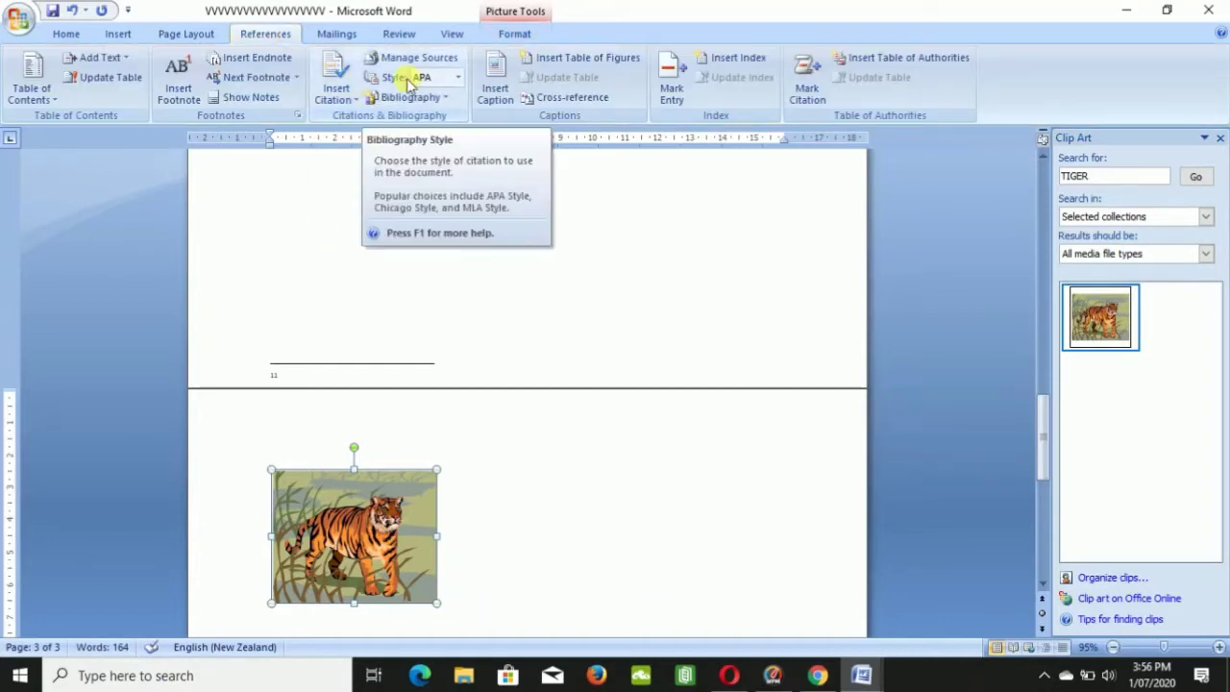
pyautogui.click(498, 96)
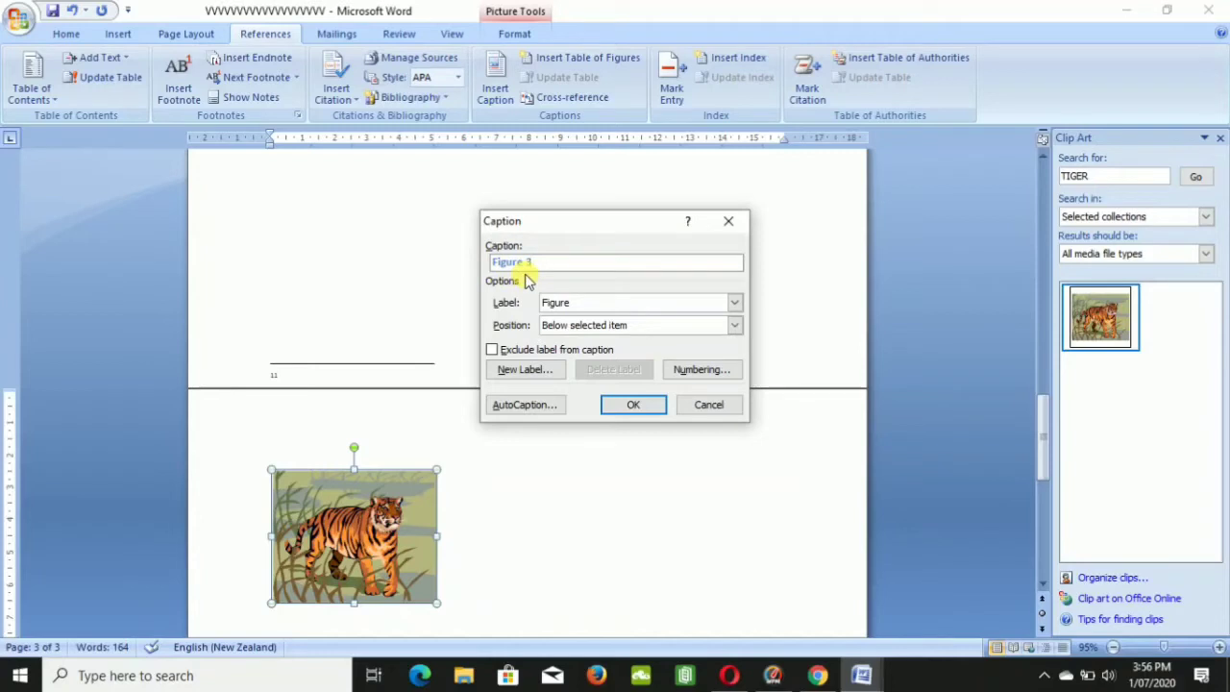
pyautogui.click(633, 405)
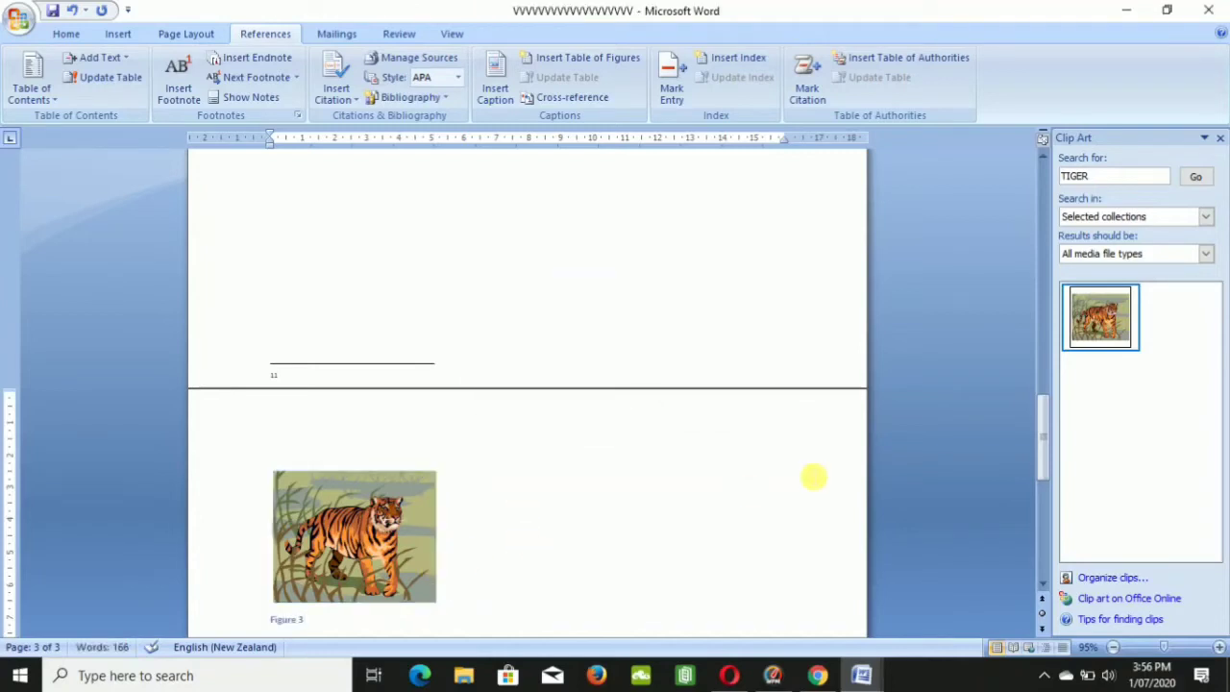
# Rebuild the entire table of figures to list Figures 1–3, then place the cursor below it.
pyautogui.moveTo(1041, 432); pyautogui.dragTo(1047, 201)
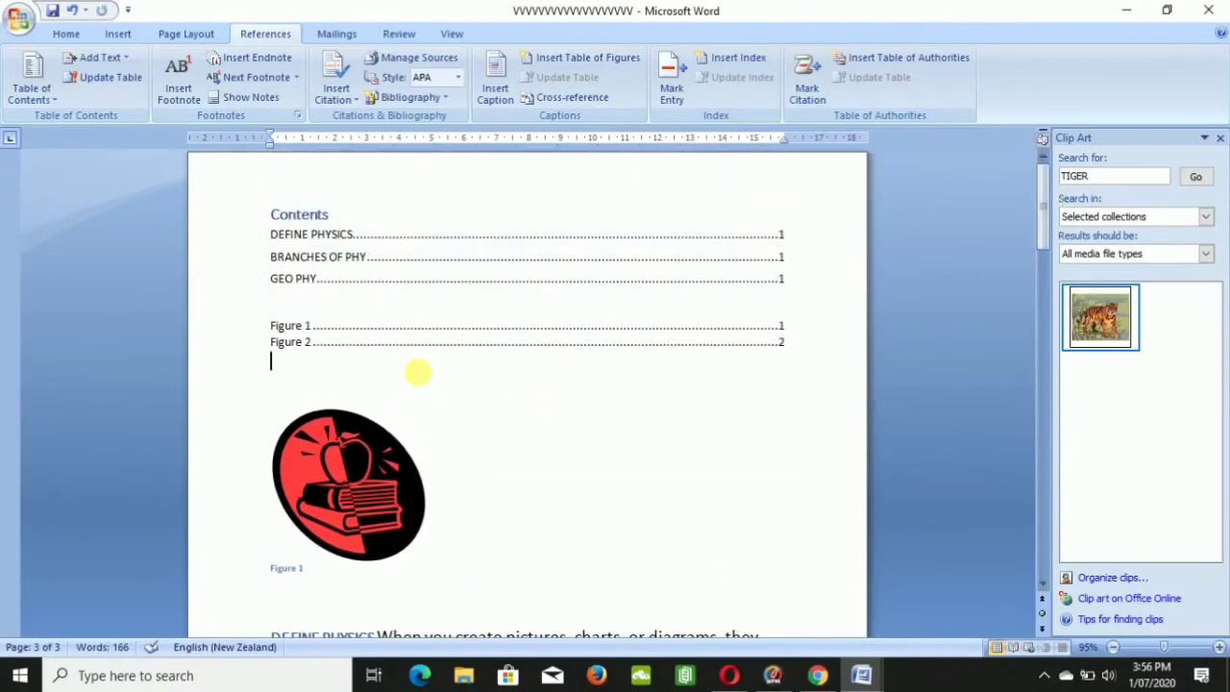
pyautogui.moveTo(418, 372); pyautogui.dragTo(392, 341)
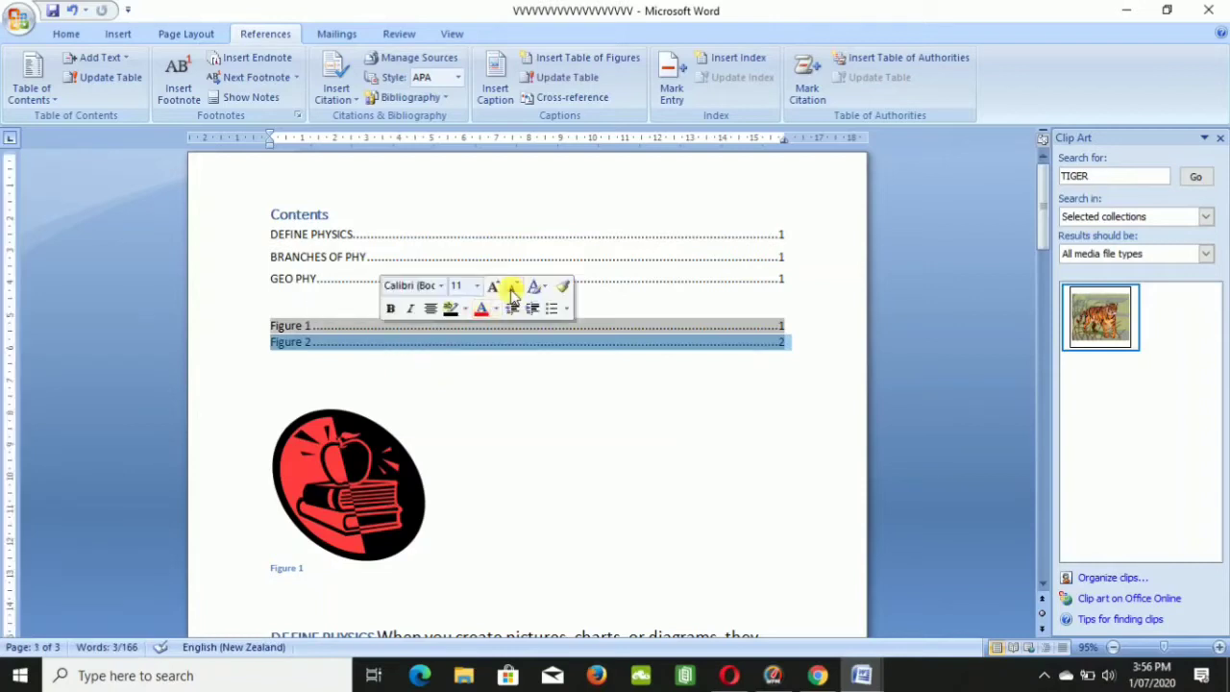
pyautogui.click(590, 83)
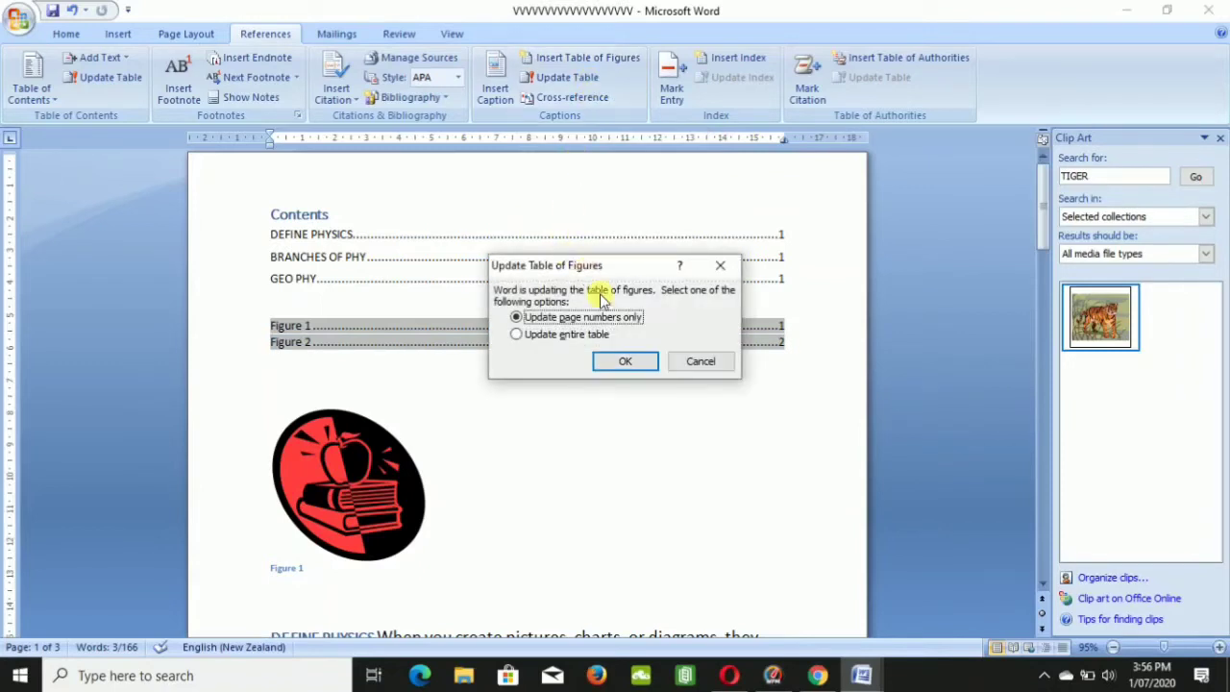
pyautogui.click(624, 363)
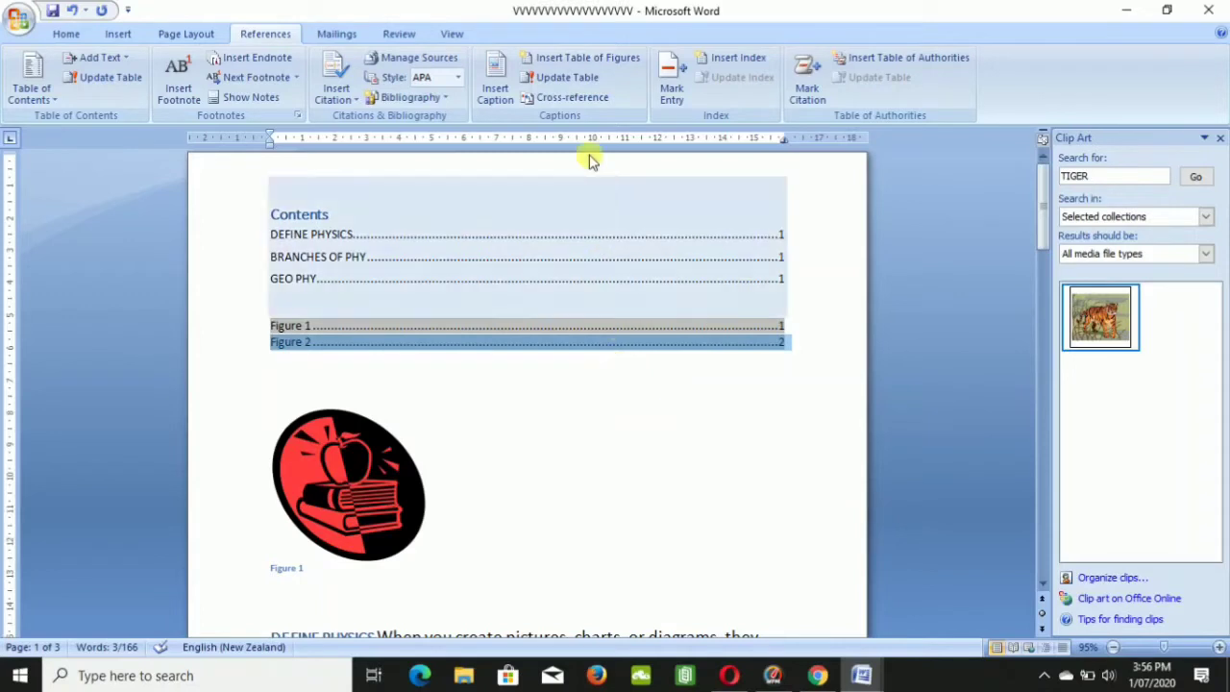
pyautogui.click(569, 77)
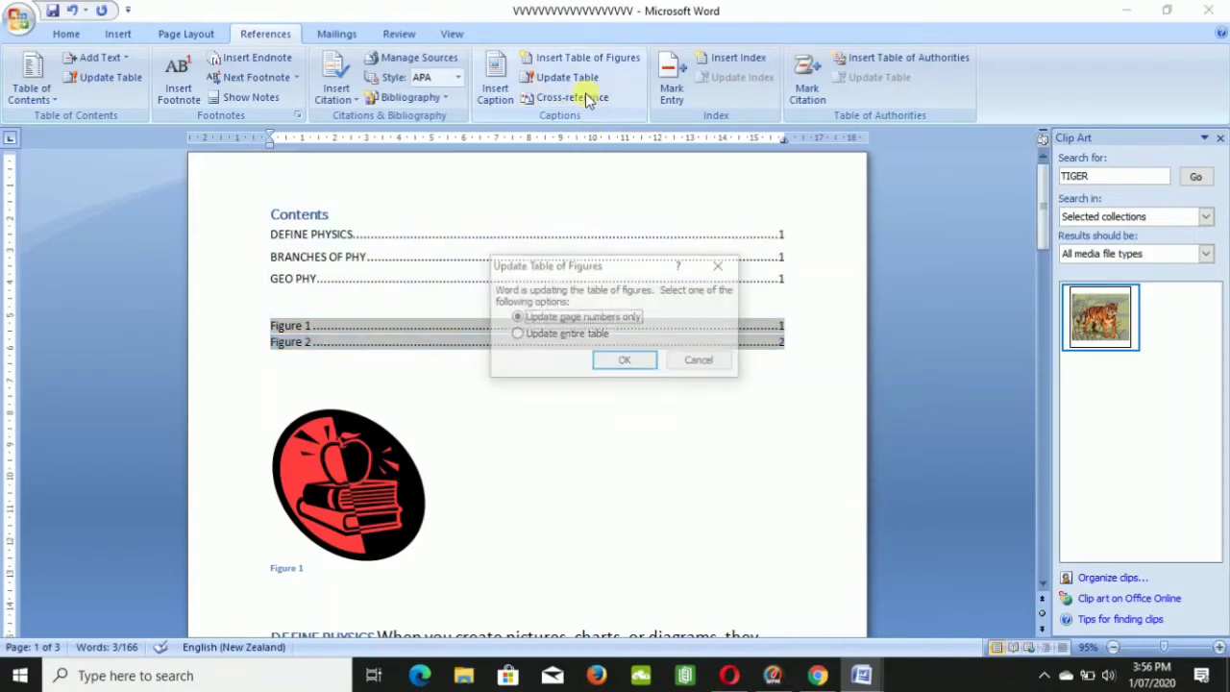
pyautogui.click(582, 335)
pyautogui.click(625, 361)
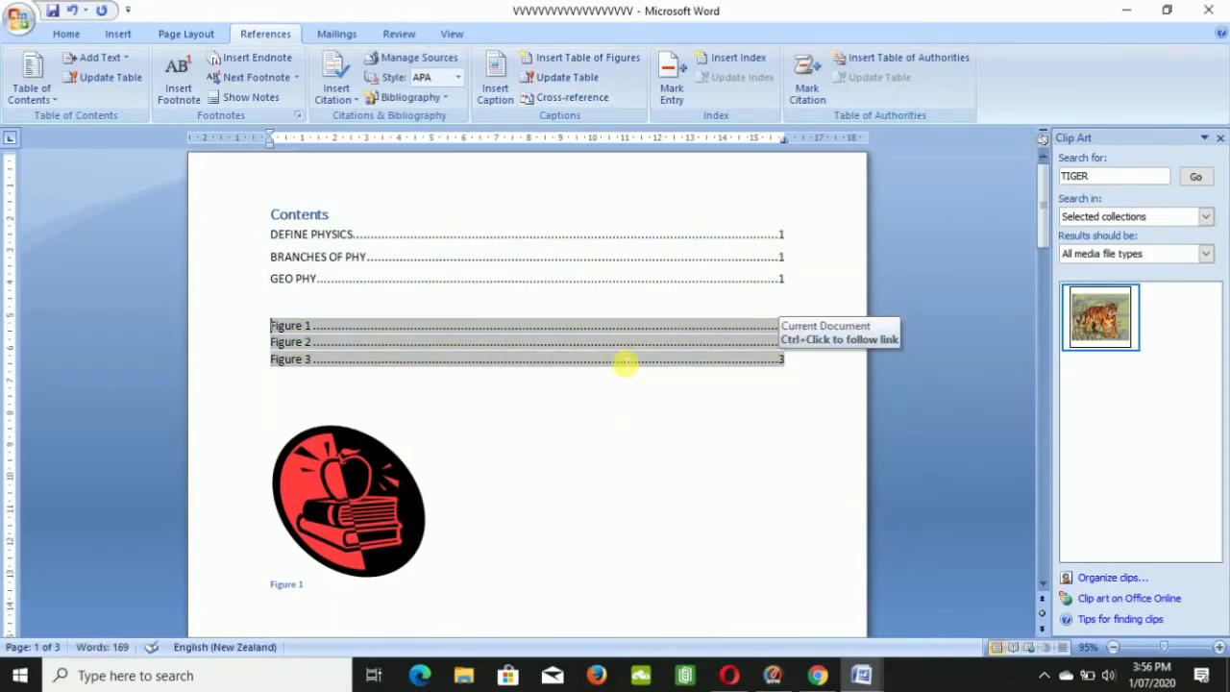
pyautogui.click(568, 421)
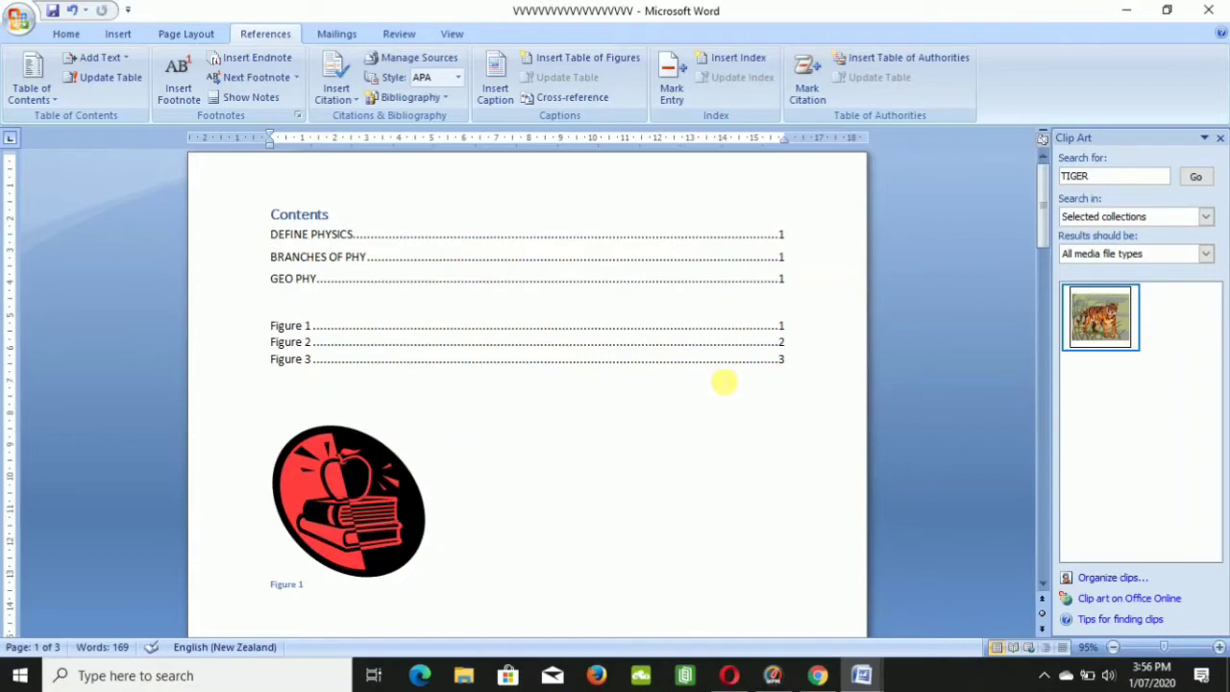
pyautogui.click(676, 277)
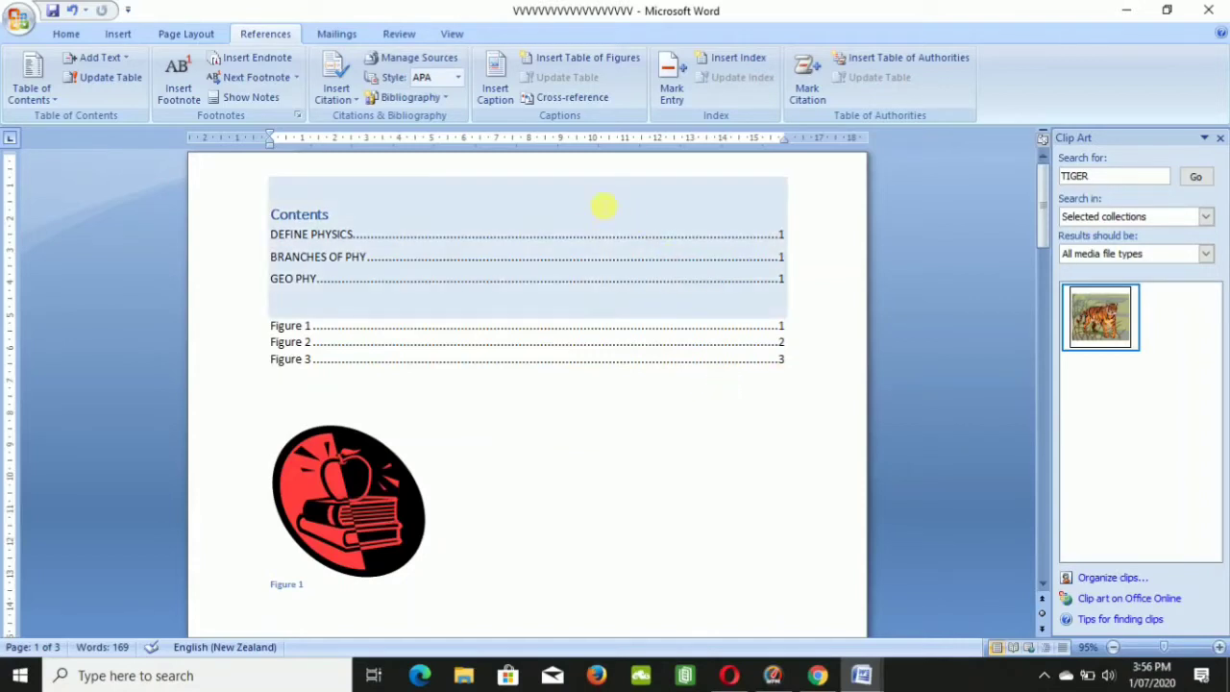
pyautogui.click(726, 341)
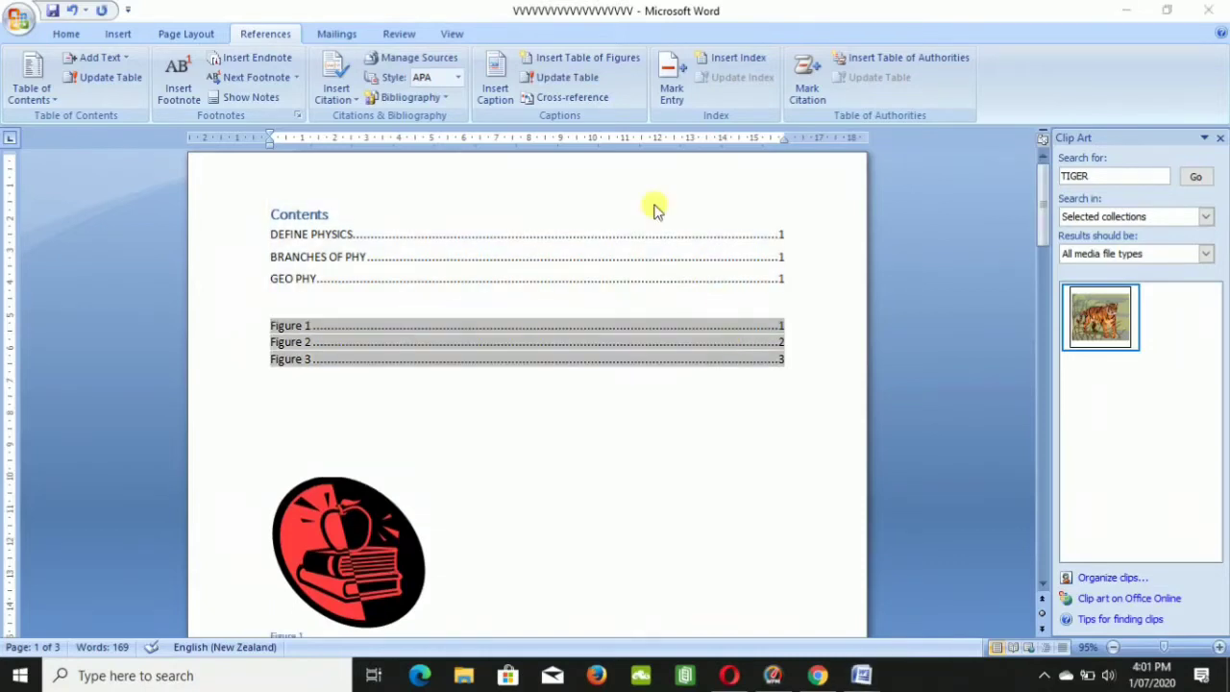
# Open the Cross-reference dialog with the reference type set to Figure.
pyautogui.click(576, 104)
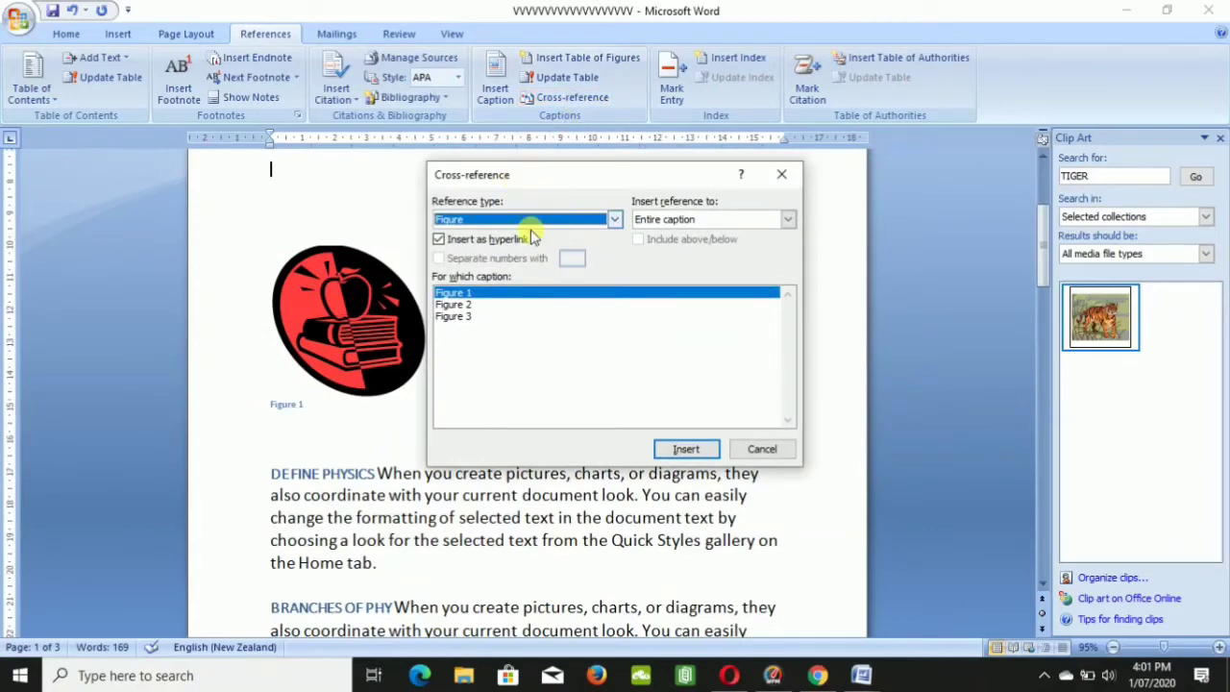
pyautogui.click(615, 220)
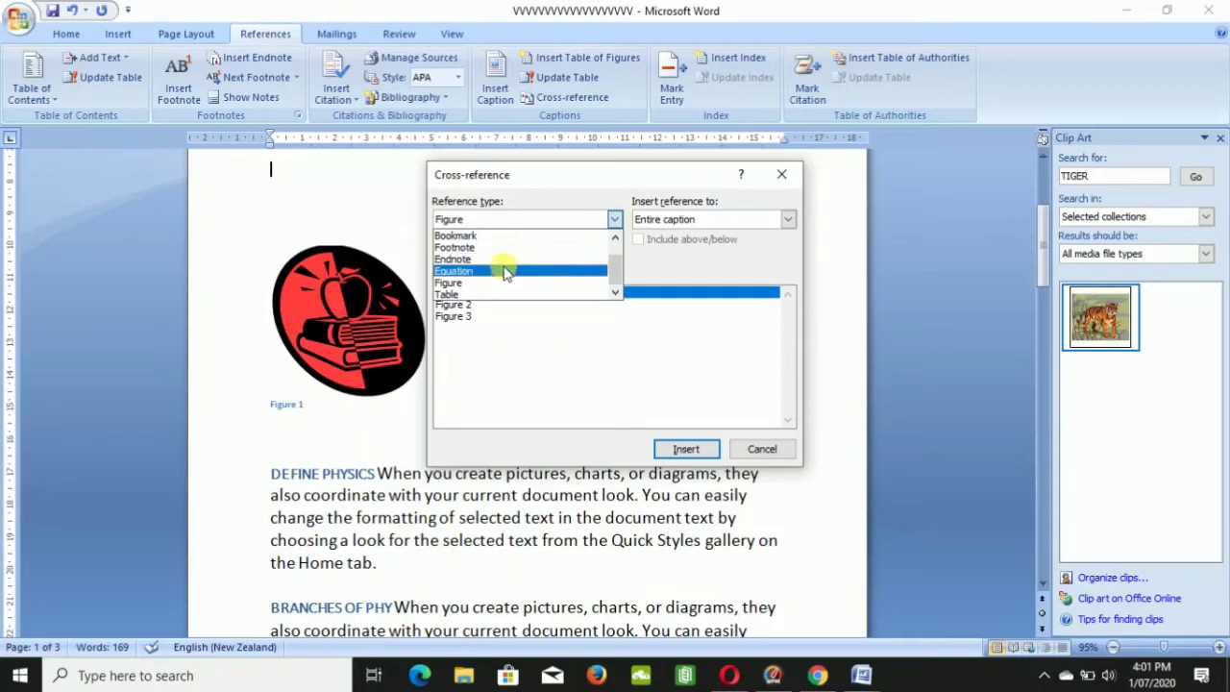
pyautogui.click(507, 260)
pyautogui.click(615, 220)
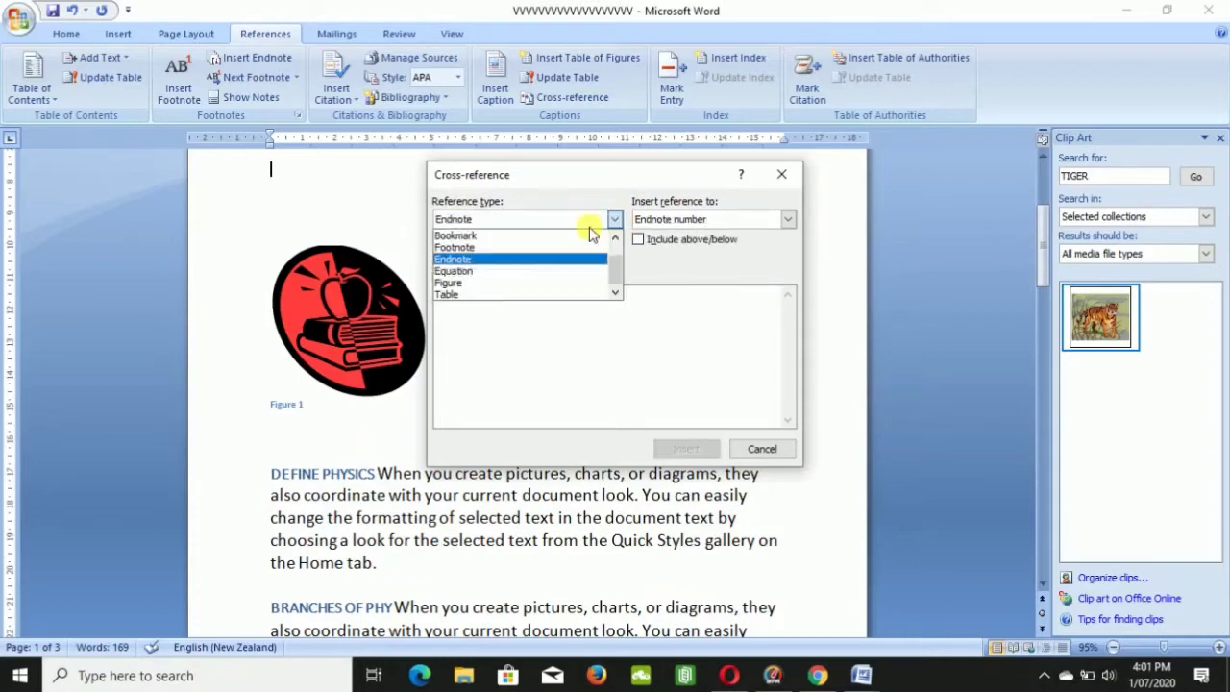
pyautogui.click(507, 284)
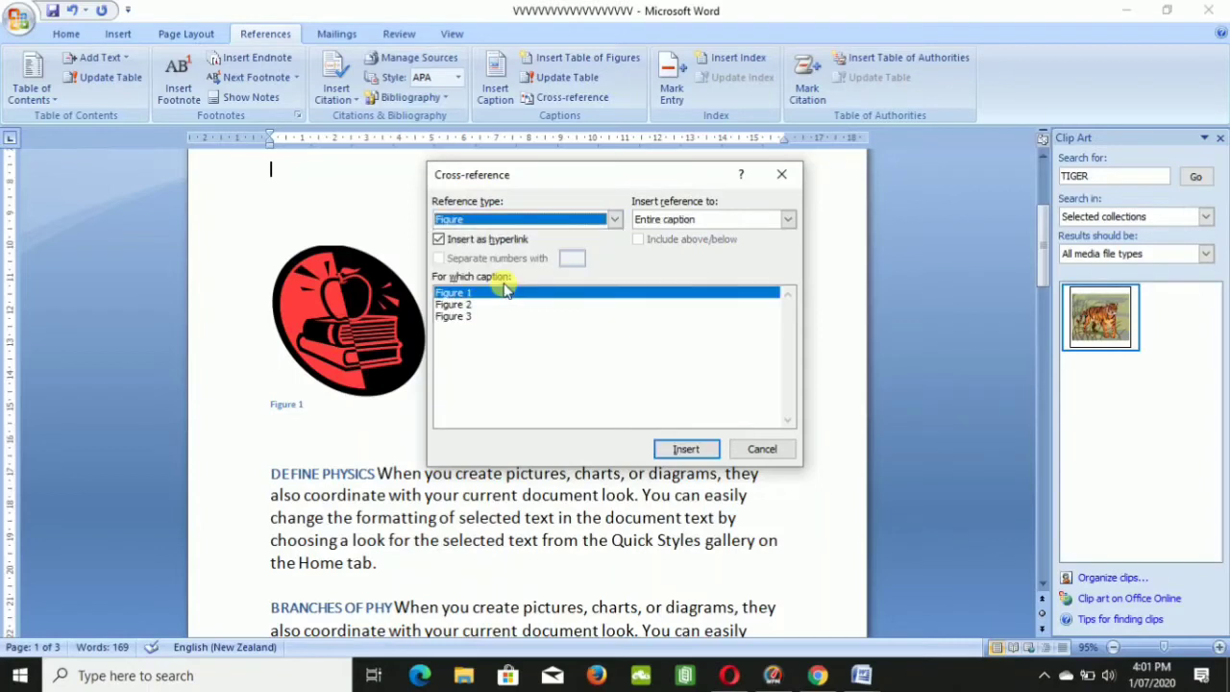
# Insert cross-references to Figure 1, Figure 2 and Figure 3, then close the dialog.
pyautogui.click(669, 447)
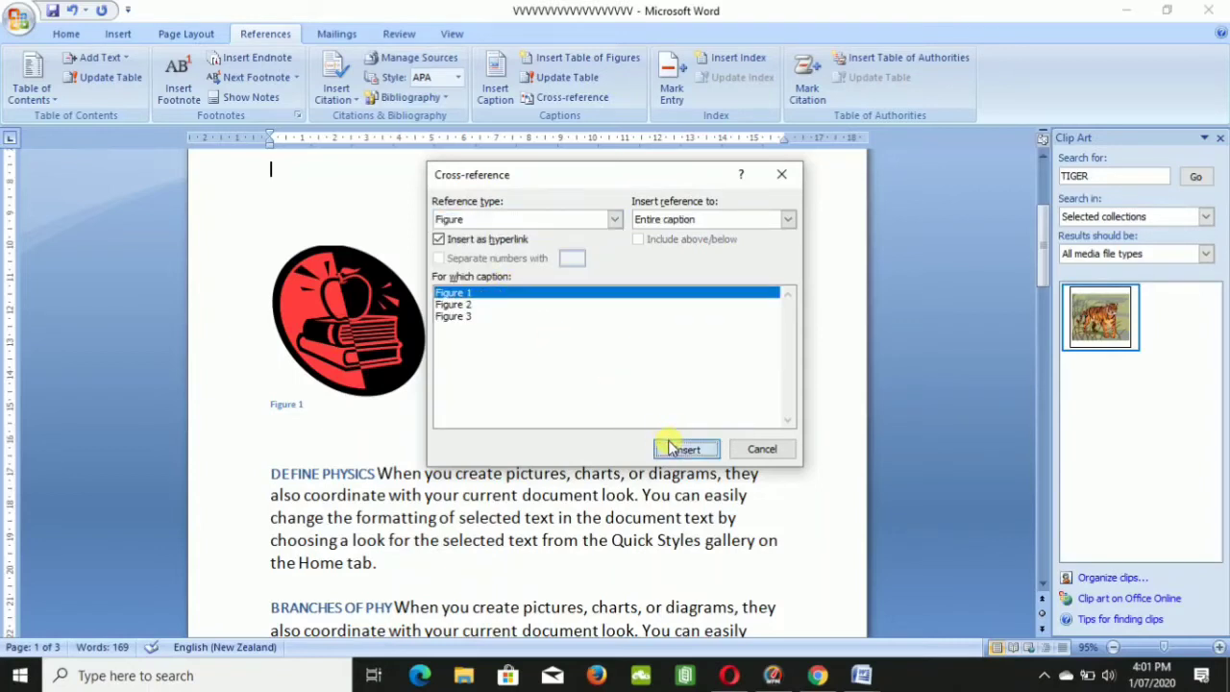
pyautogui.click(471, 305)
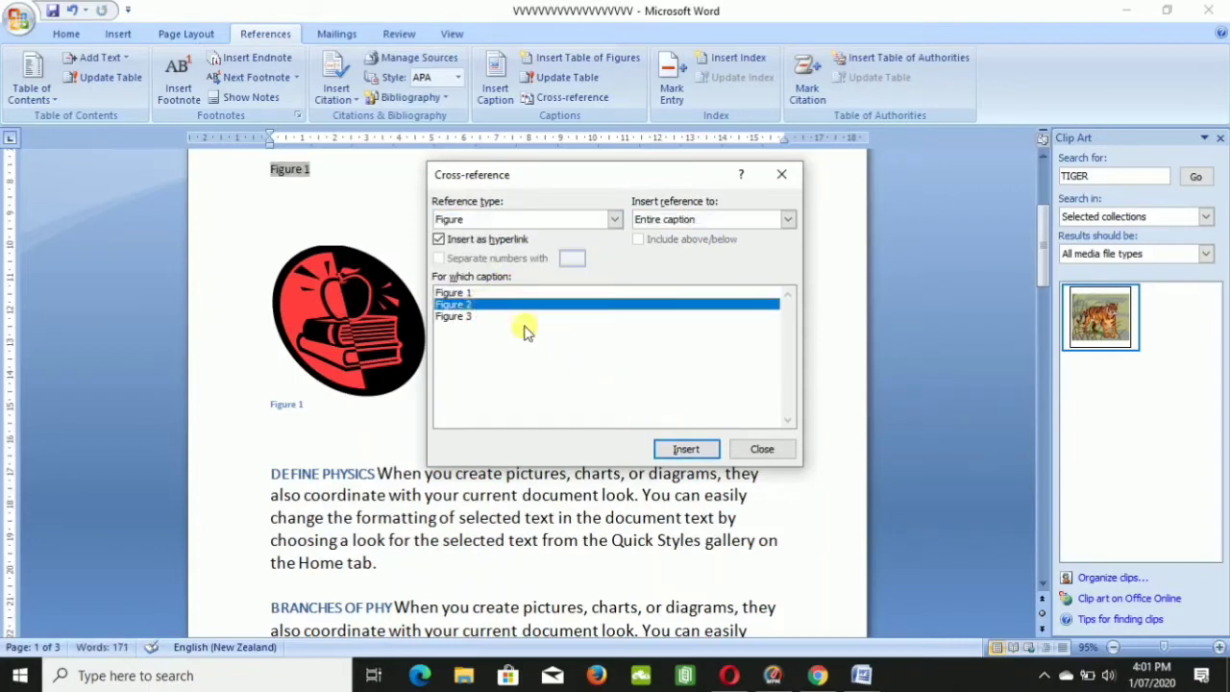
pyautogui.click(686, 450)
pyautogui.click(478, 316)
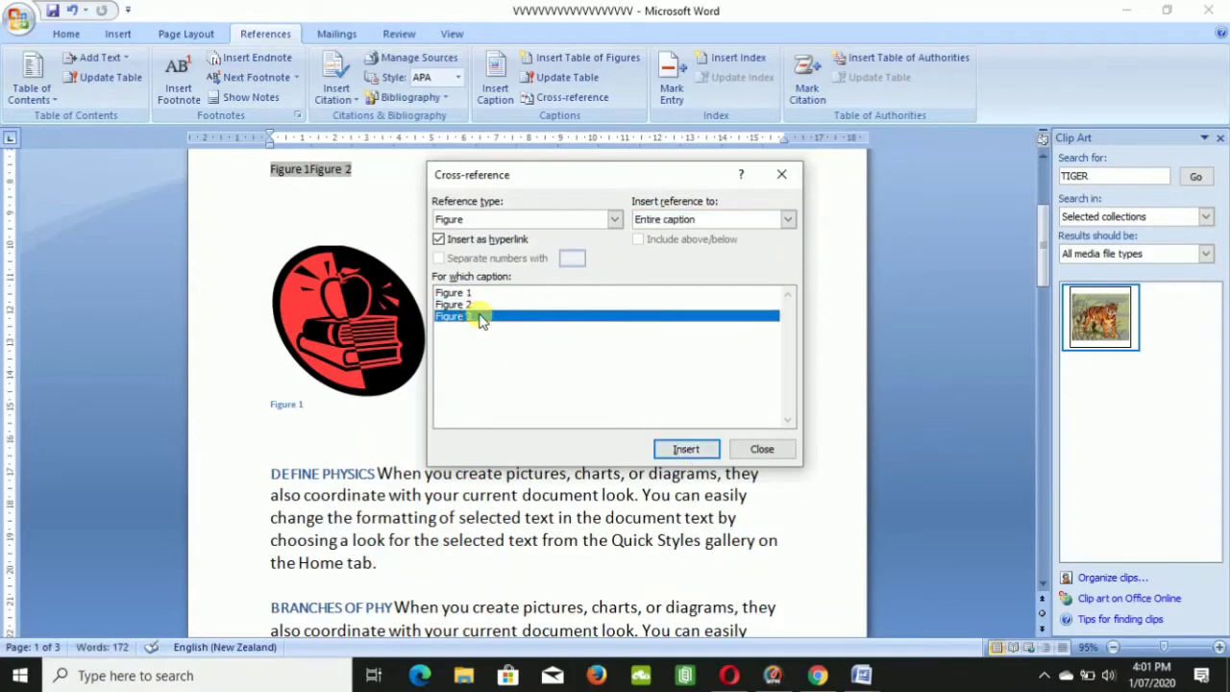
pyautogui.click(690, 454)
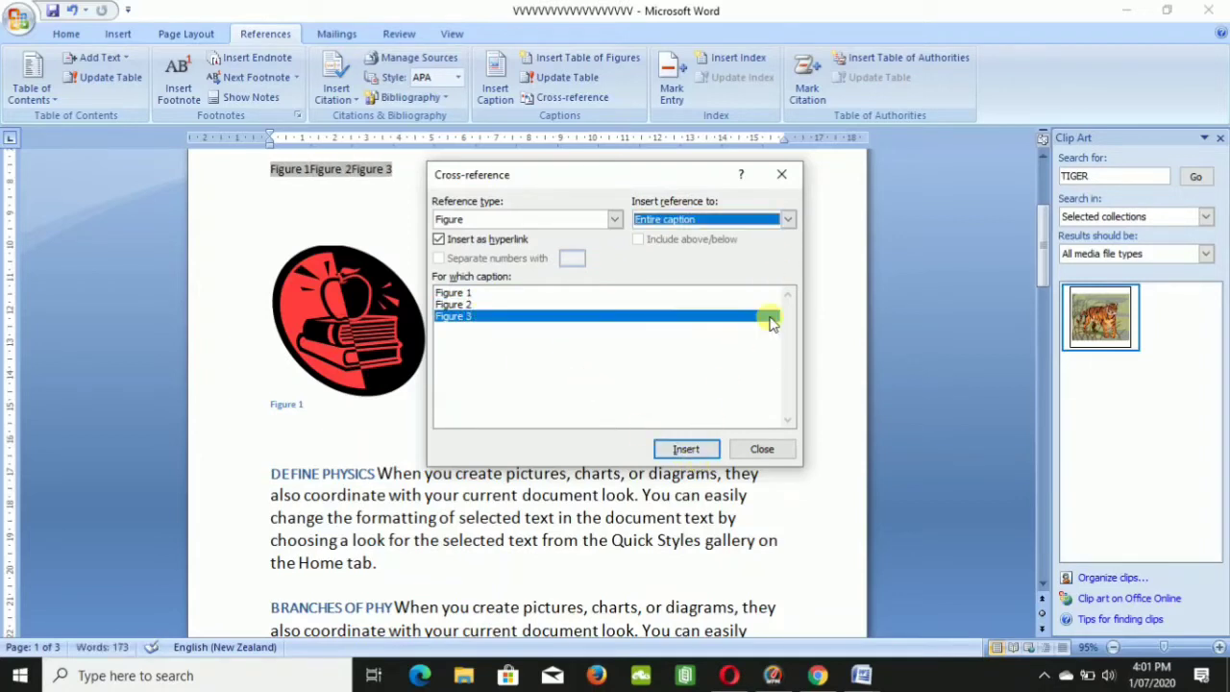
pyautogui.click(764, 451)
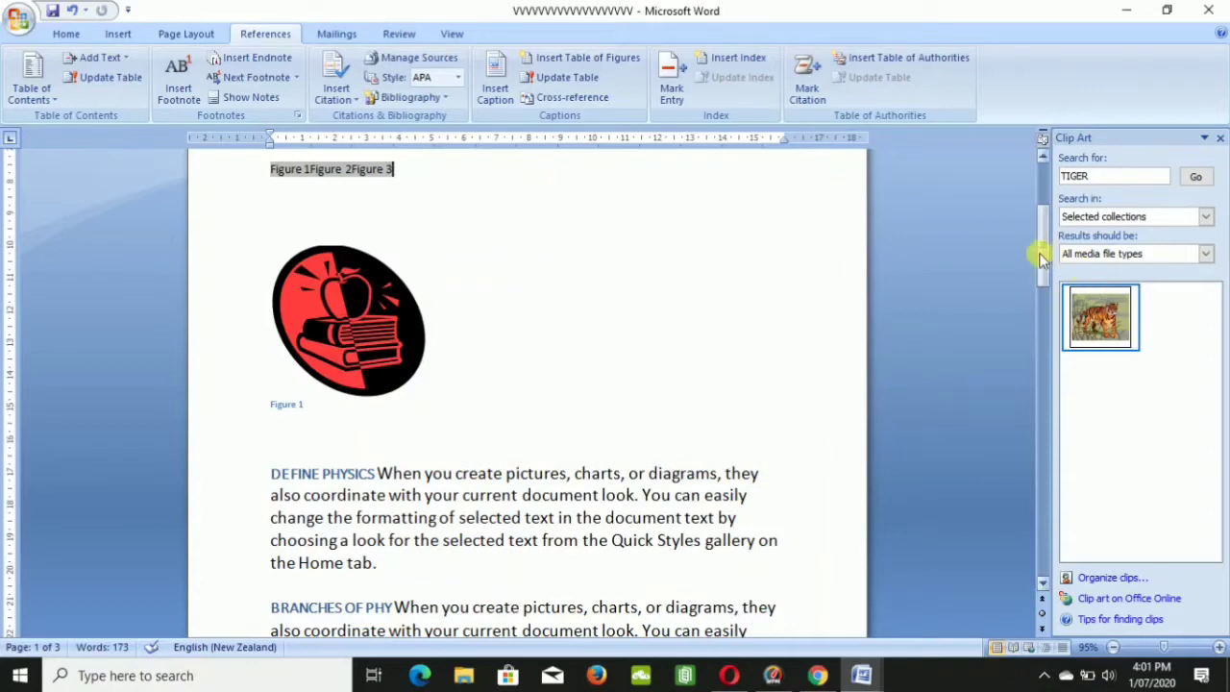
pyautogui.moveTo(1039, 255); pyautogui.dragTo(1039, 244)
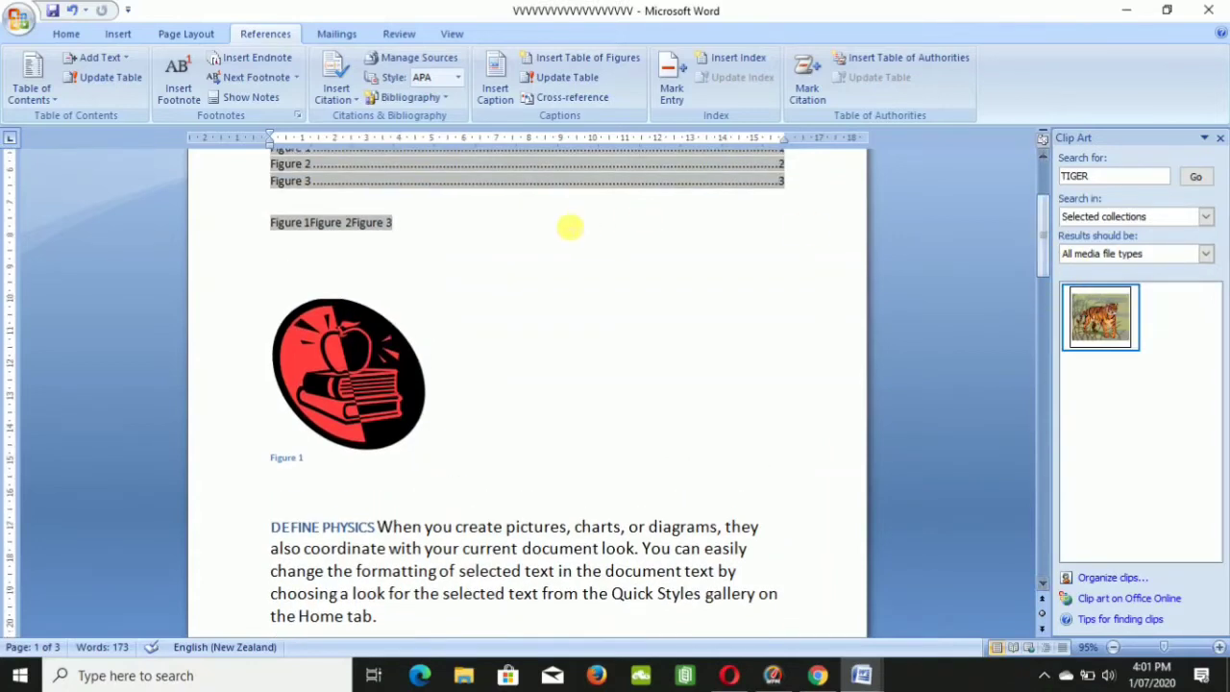
pyautogui.keyDown('ctrl'); pyautogui.click(301, 229); pyautogui.keyUp('ctrl')
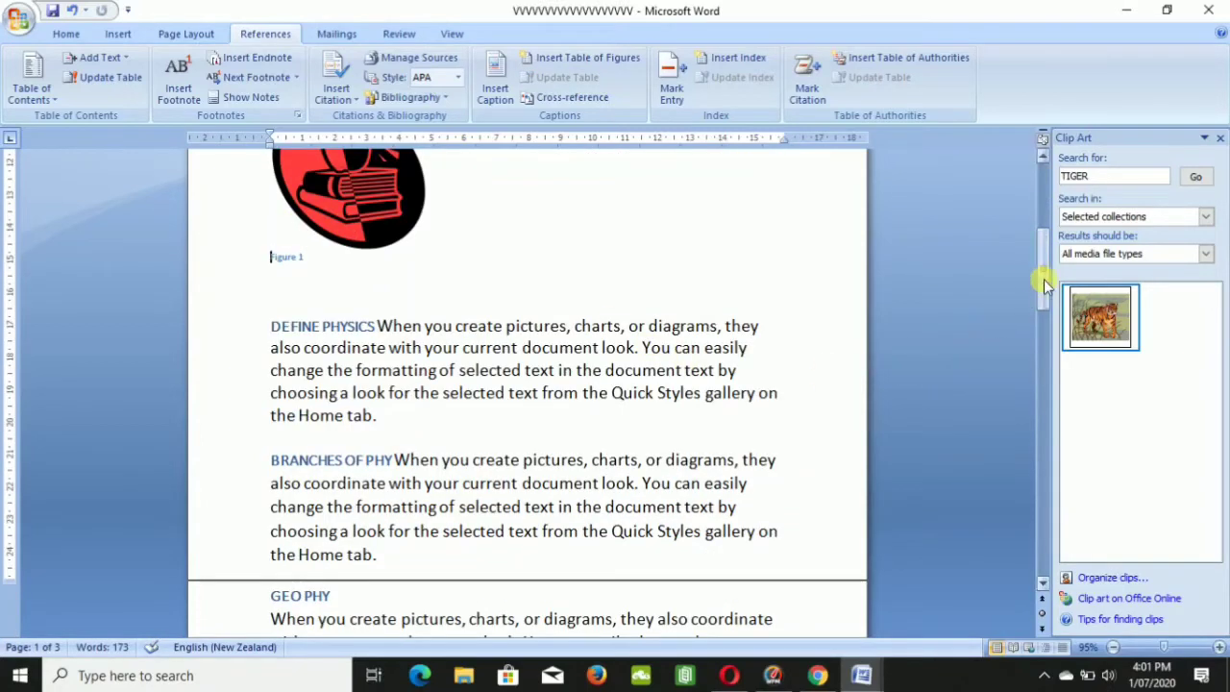
pyautogui.moveTo(1038, 276); pyautogui.dragTo(1057, 202)
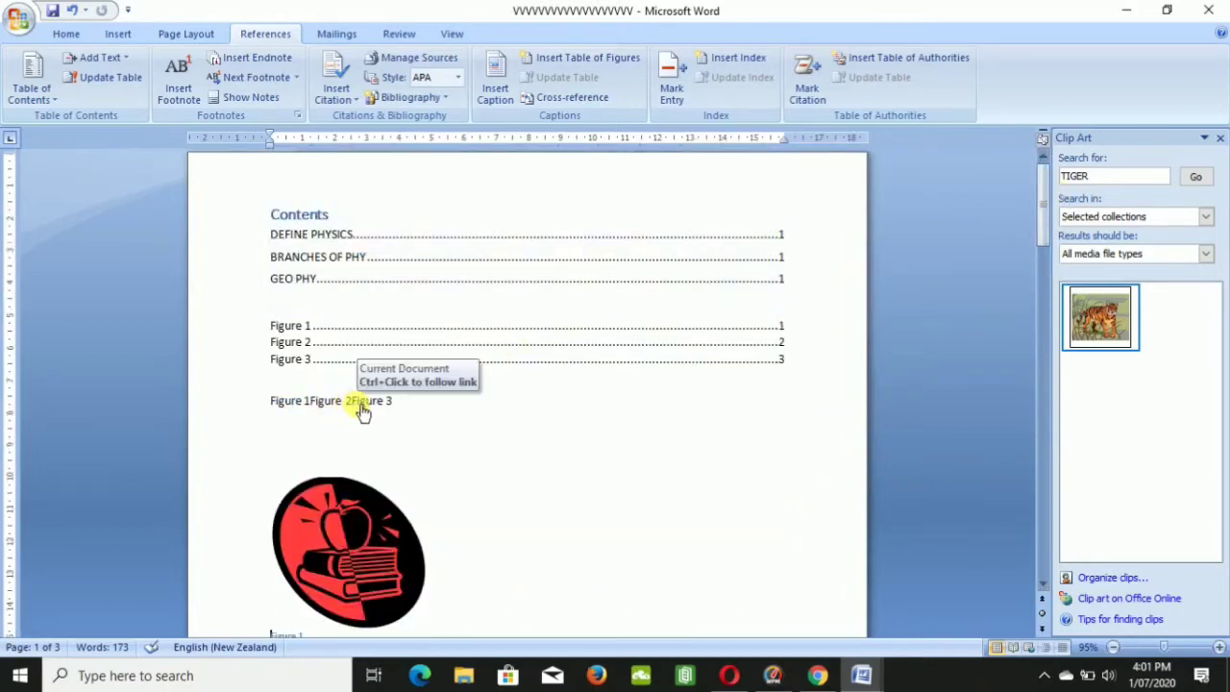
pyautogui.keyDown('ctrl'); pyautogui.click(357, 405); pyautogui.keyUp('ctrl')
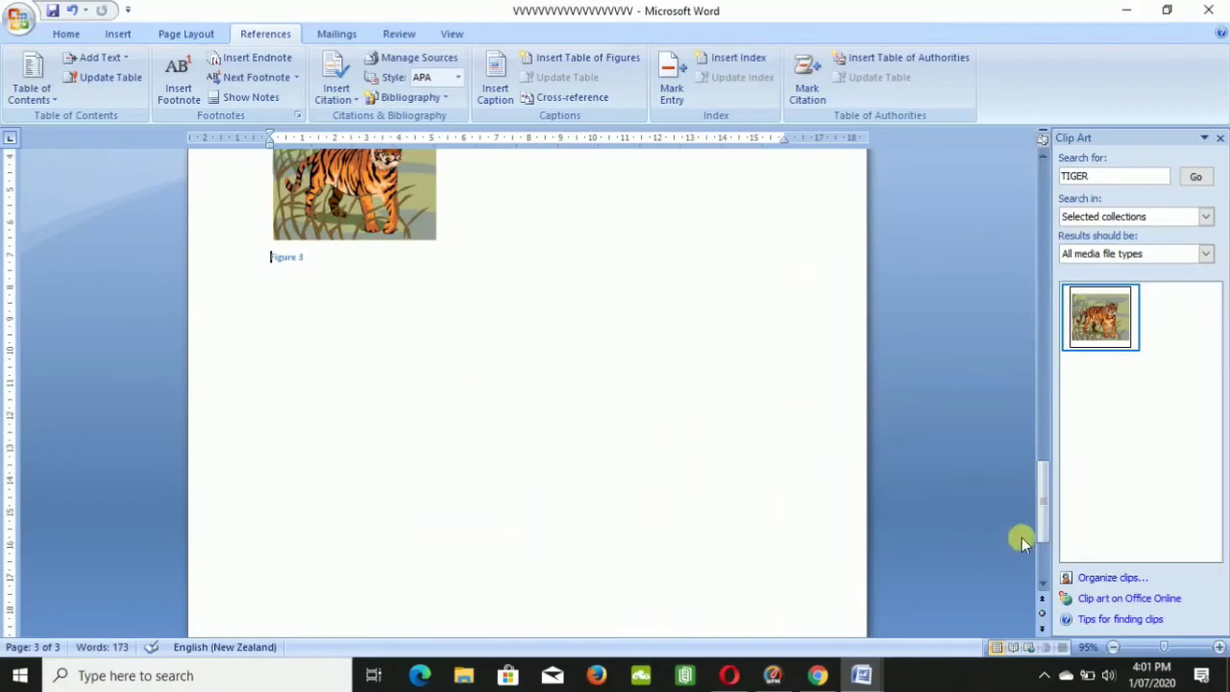
pyautogui.moveTo(1048, 510); pyautogui.dragTo(1043, 198)
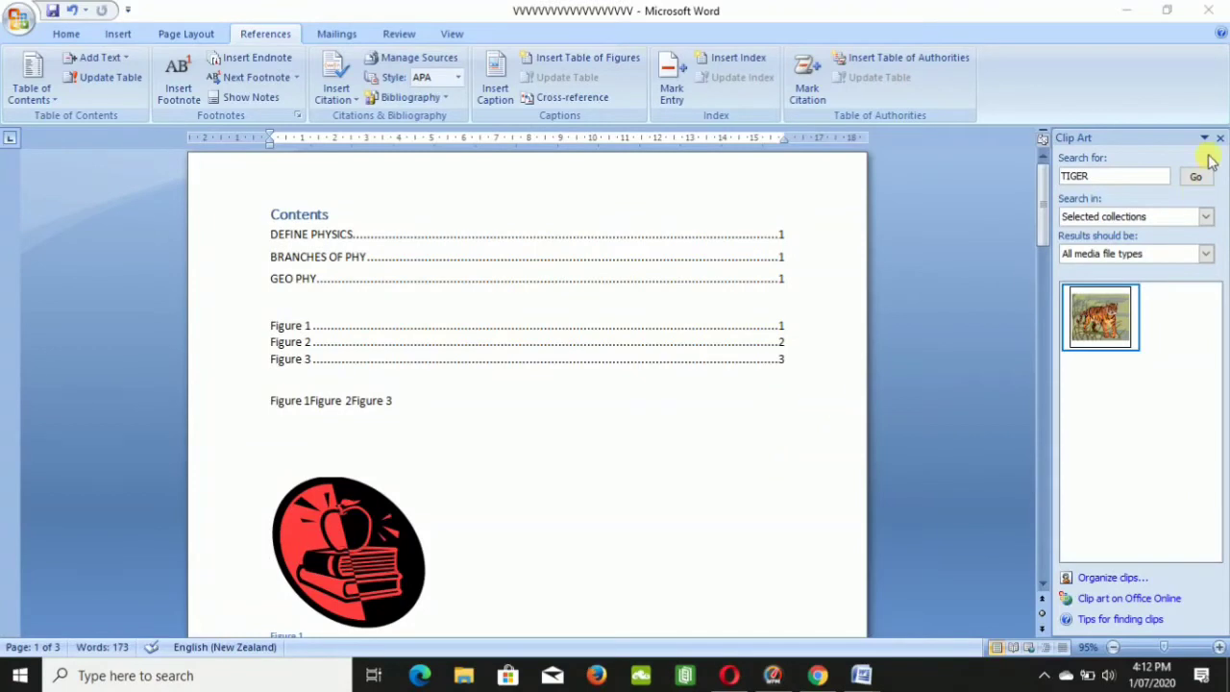
pyautogui.moveTo(1040, 236); pyautogui.dragTo(1045, 300)
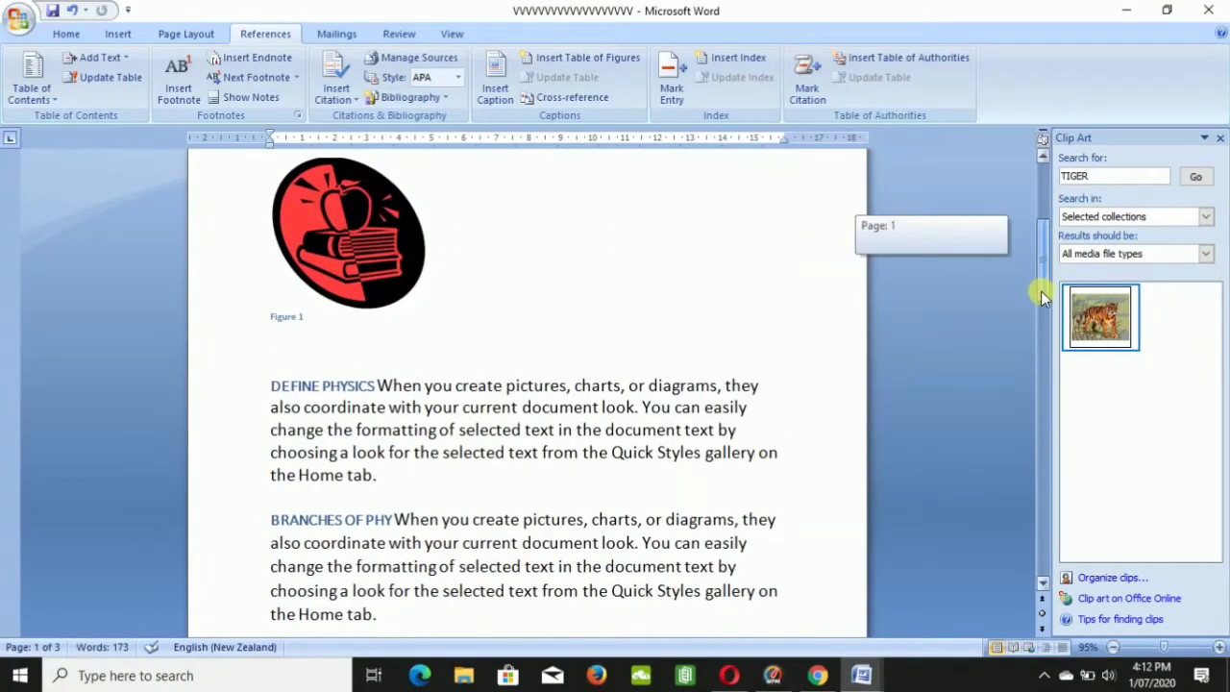
# Mark the word 'pictures' in the first paragraph as an index entry.
pyautogui.click(669, 92)
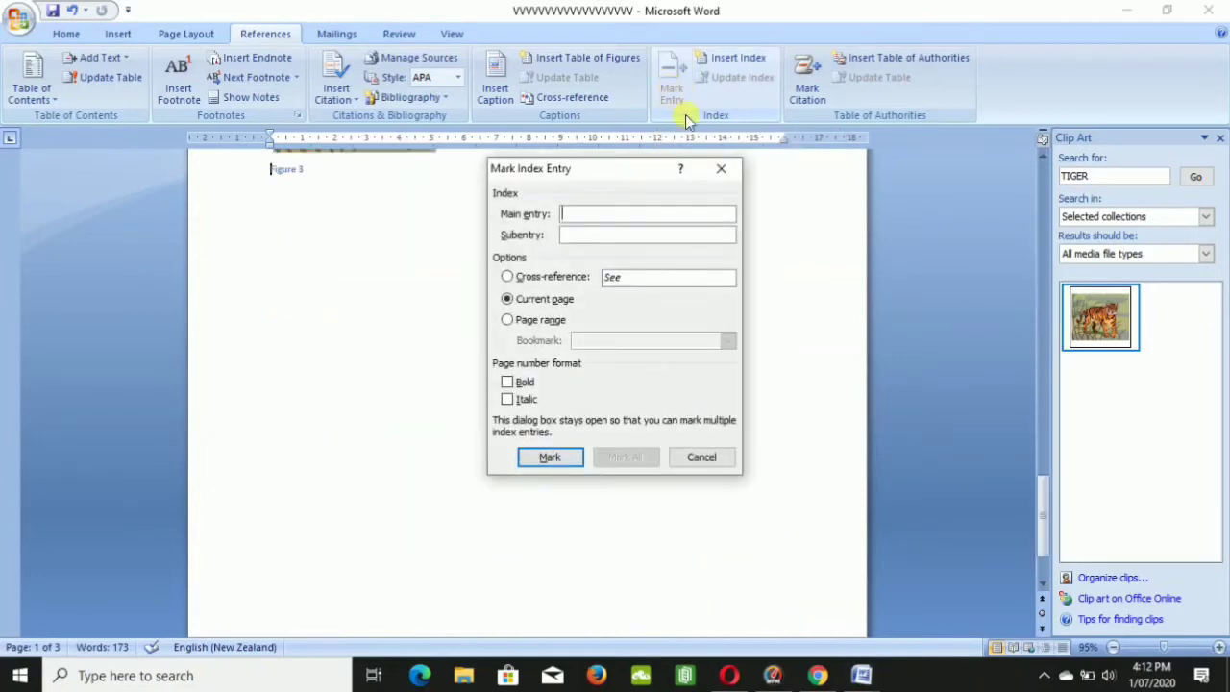
pyautogui.click(721, 169)
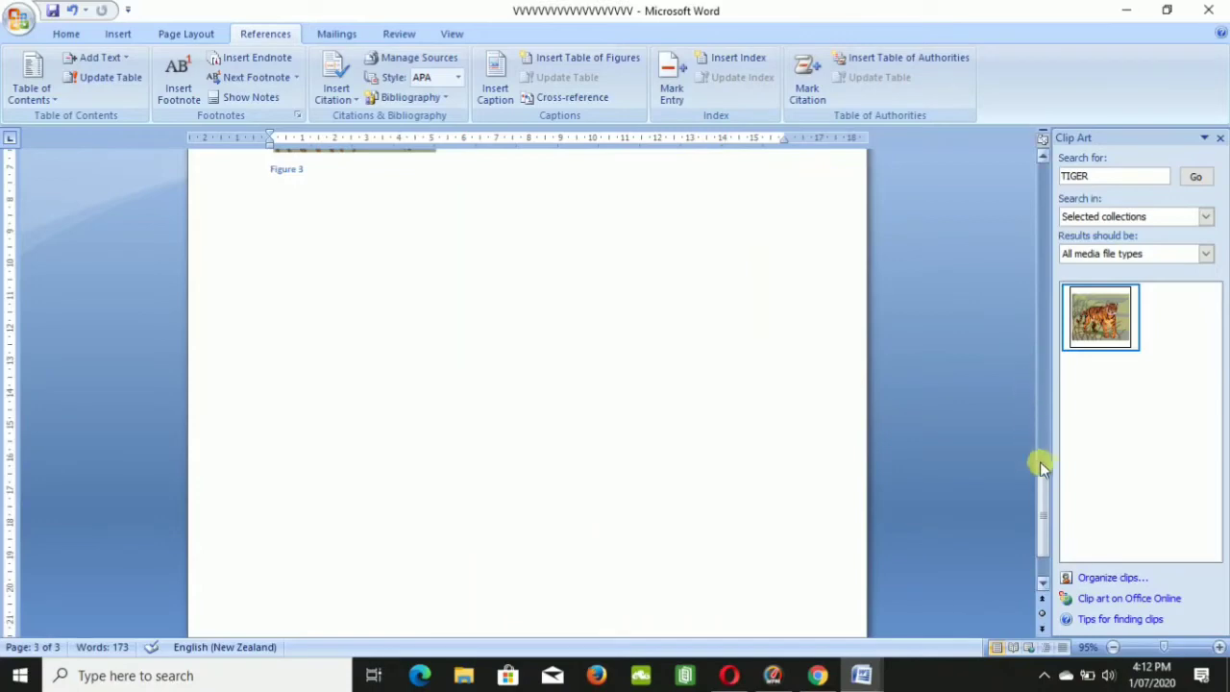
pyautogui.moveTo(1042, 468); pyautogui.dragTo(1042, 212)
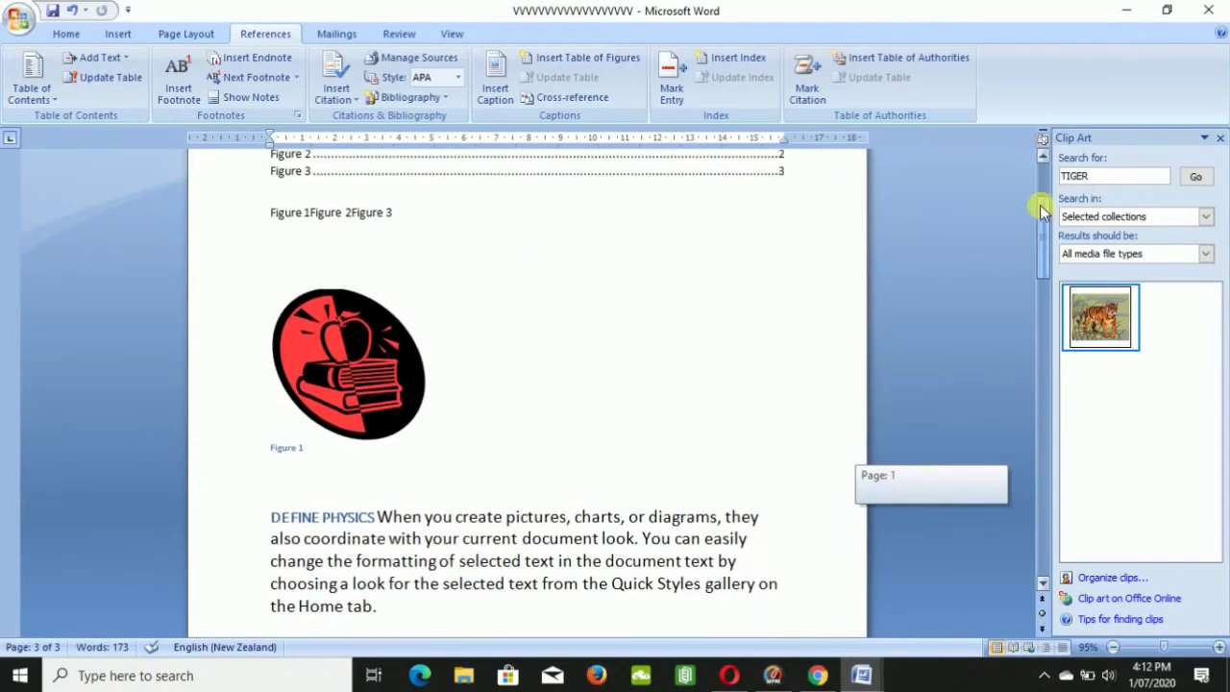
pyautogui.moveTo(1043, 212); pyautogui.dragTo(1043, 219)
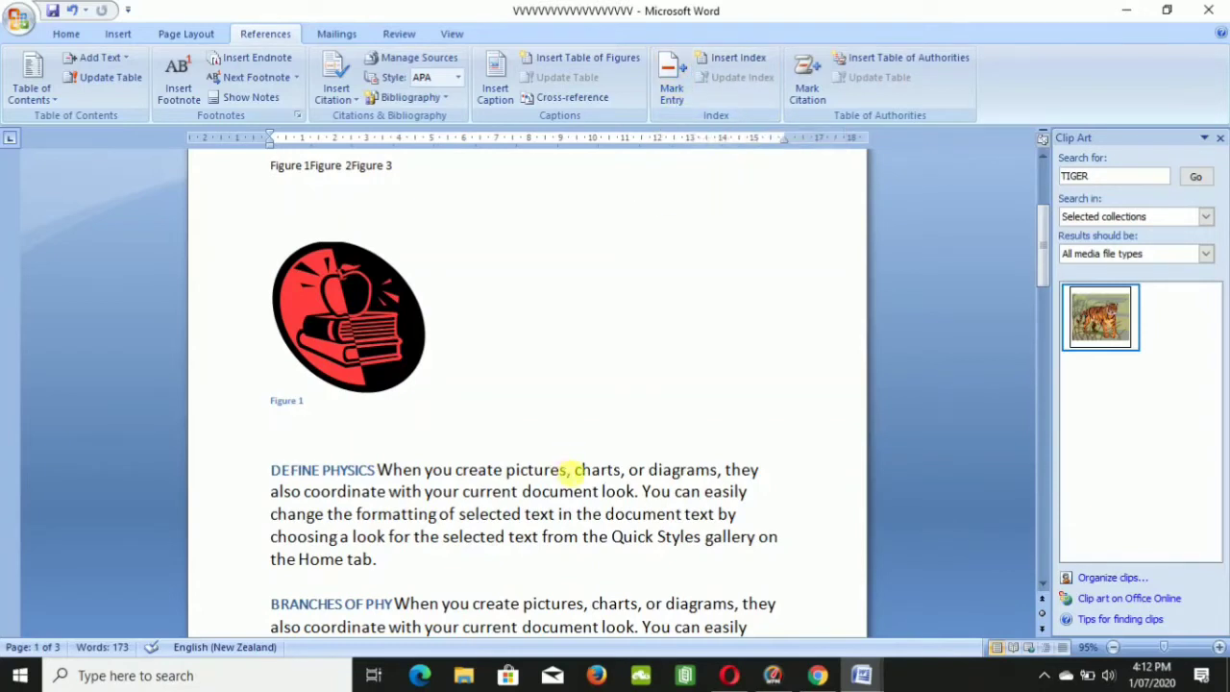
pyautogui.moveTo(567, 469); pyautogui.dragTo(518, 472)
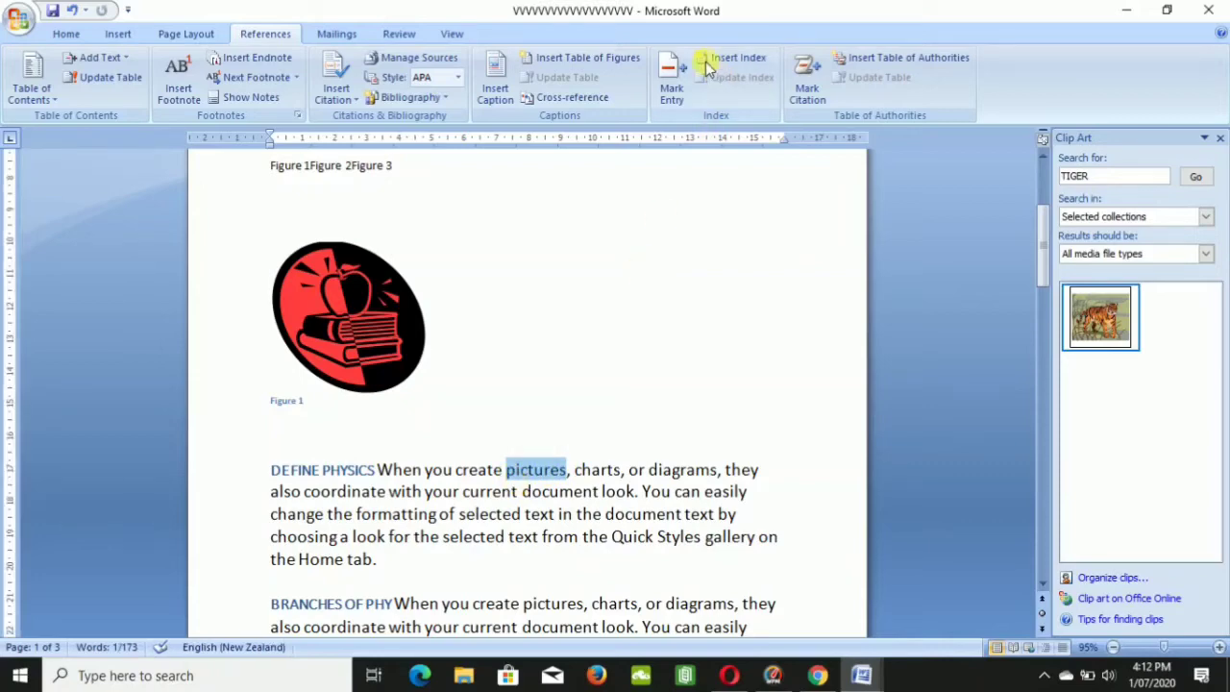
pyautogui.click(673, 73)
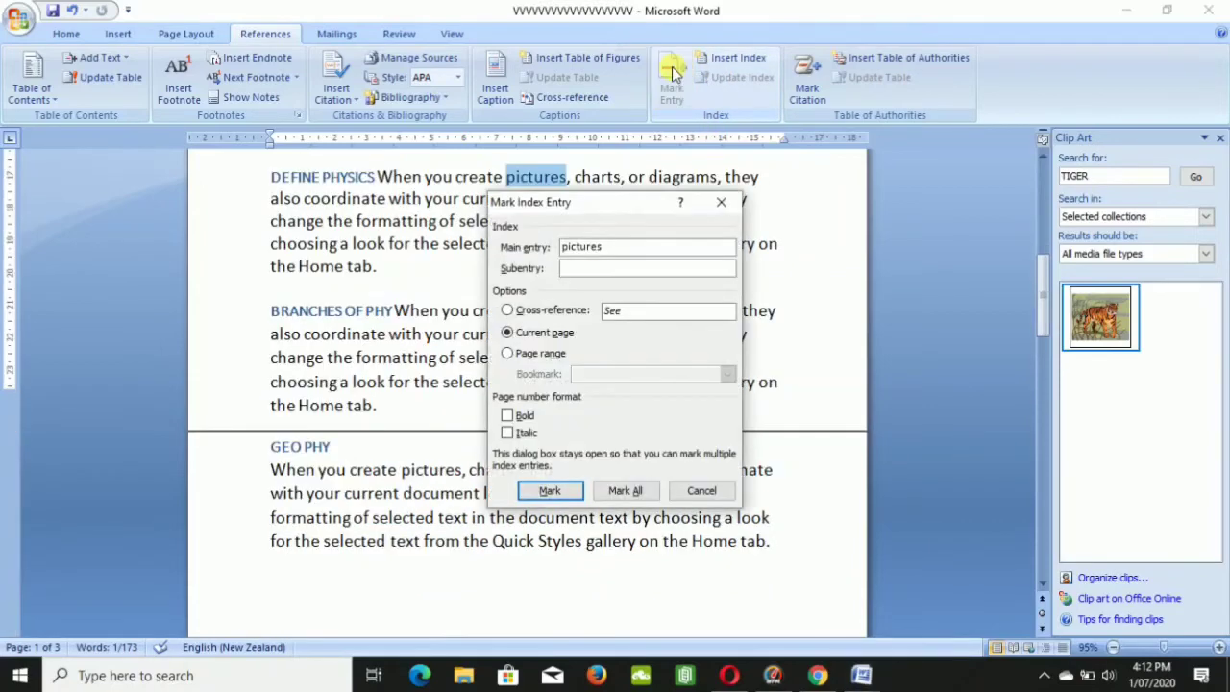
pyautogui.click(557, 491)
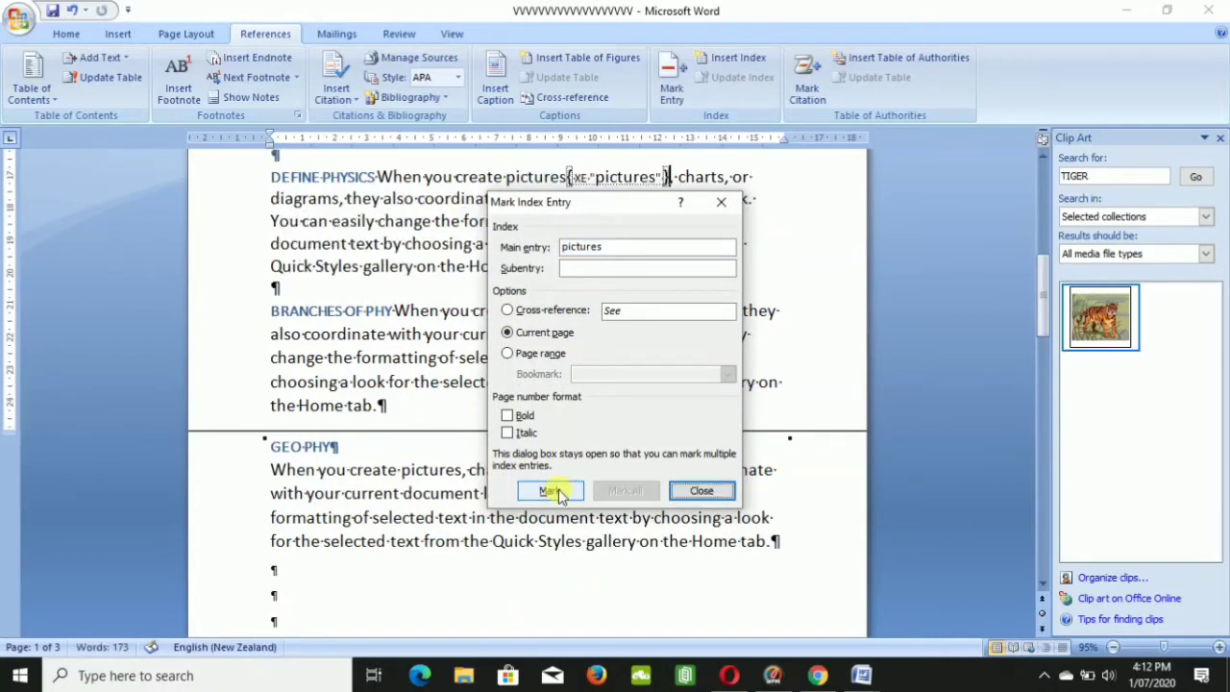
pyautogui.click(684, 491)
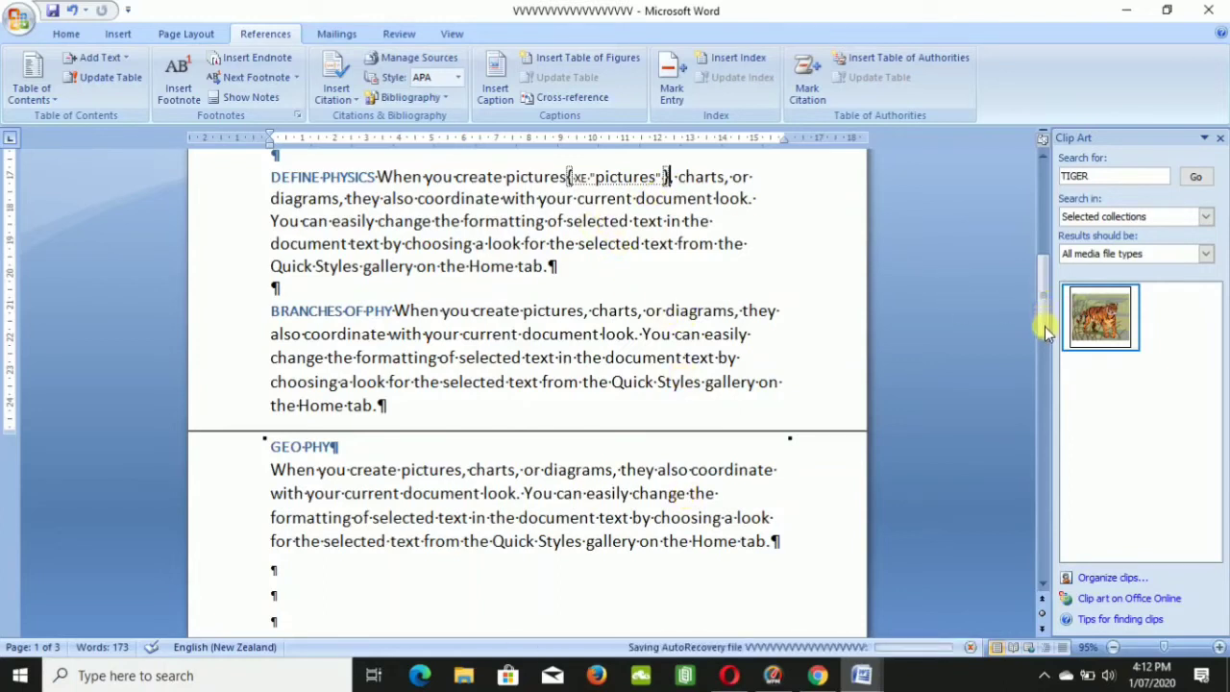
# Mark the word 'diagrams' in the GEO PHY paragraph as a main index entry.
pyautogui.moveTo(1040, 325); pyautogui.dragTo(1041, 337)
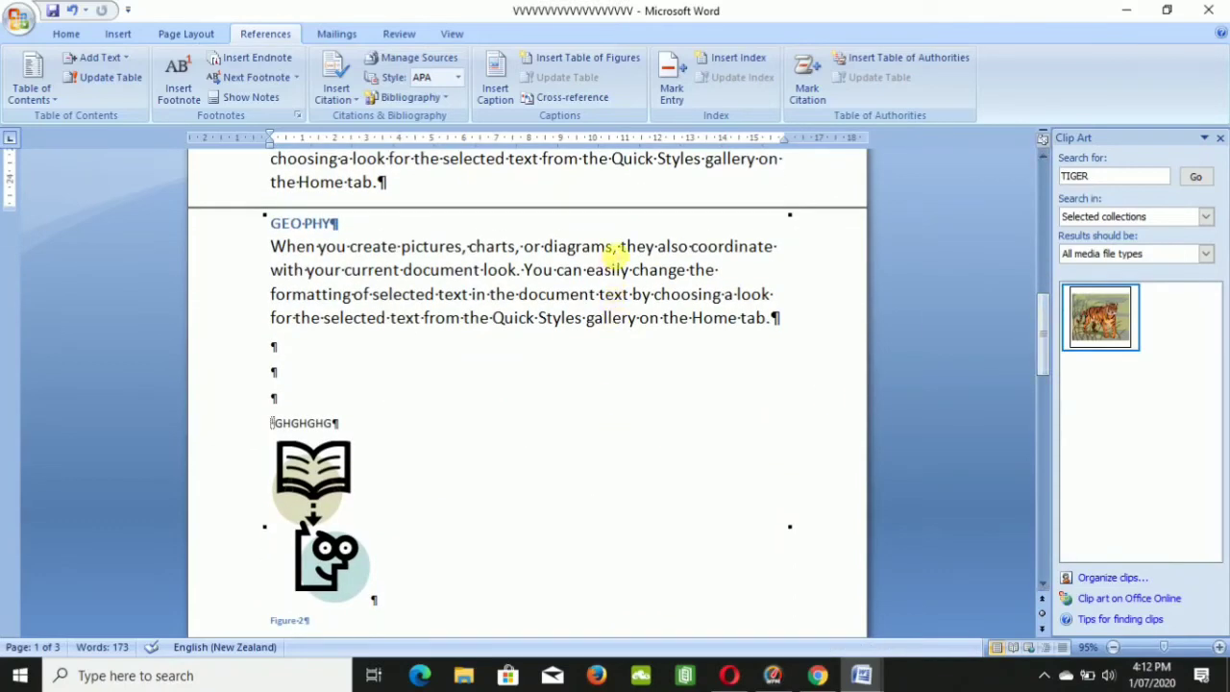
pyautogui.moveTo(612, 246); pyautogui.dragTo(554, 247)
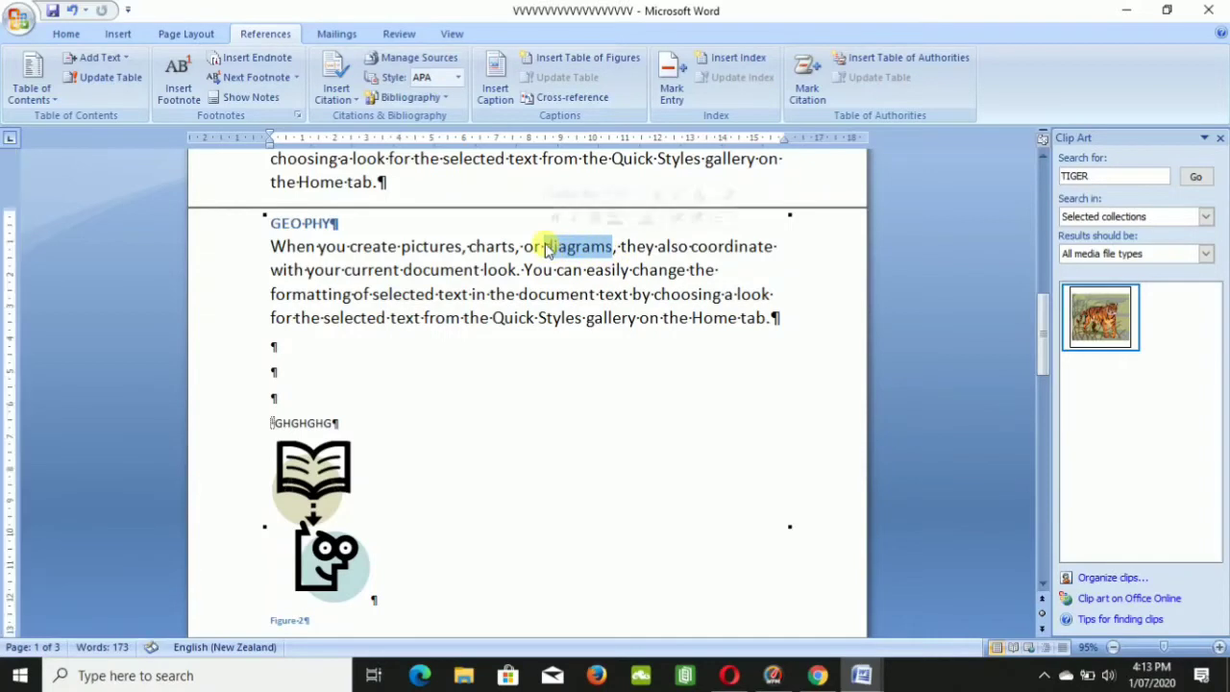
pyautogui.click(670, 90)
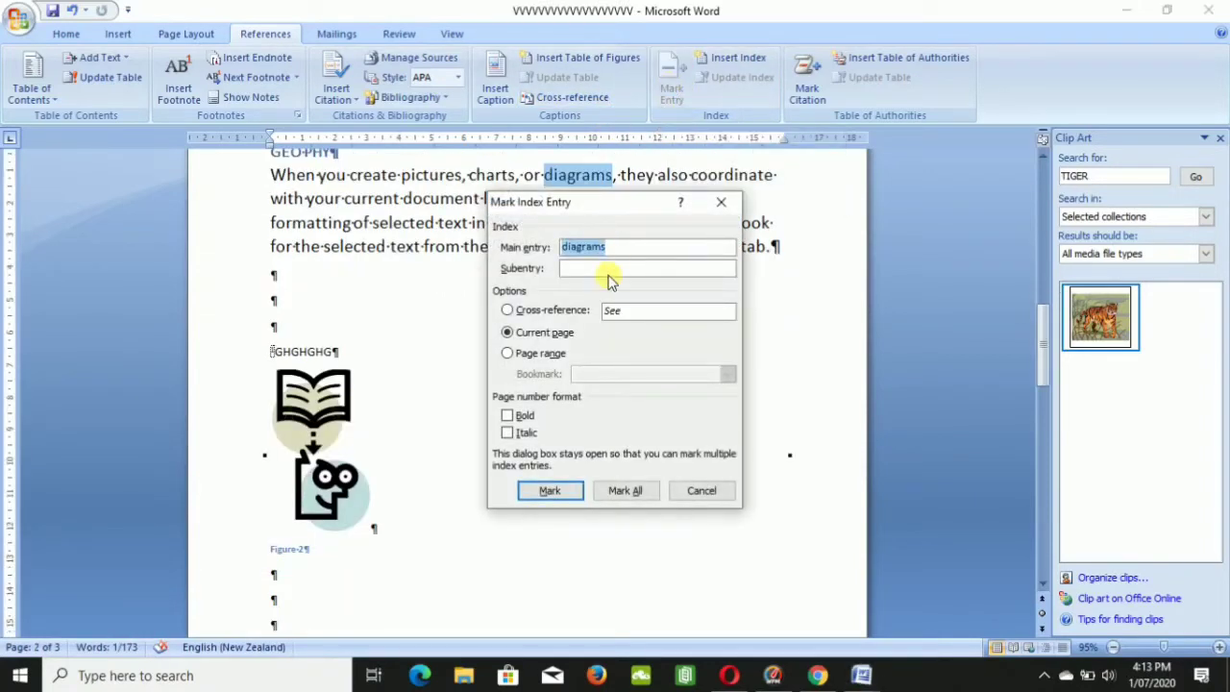
pyautogui.click(557, 488)
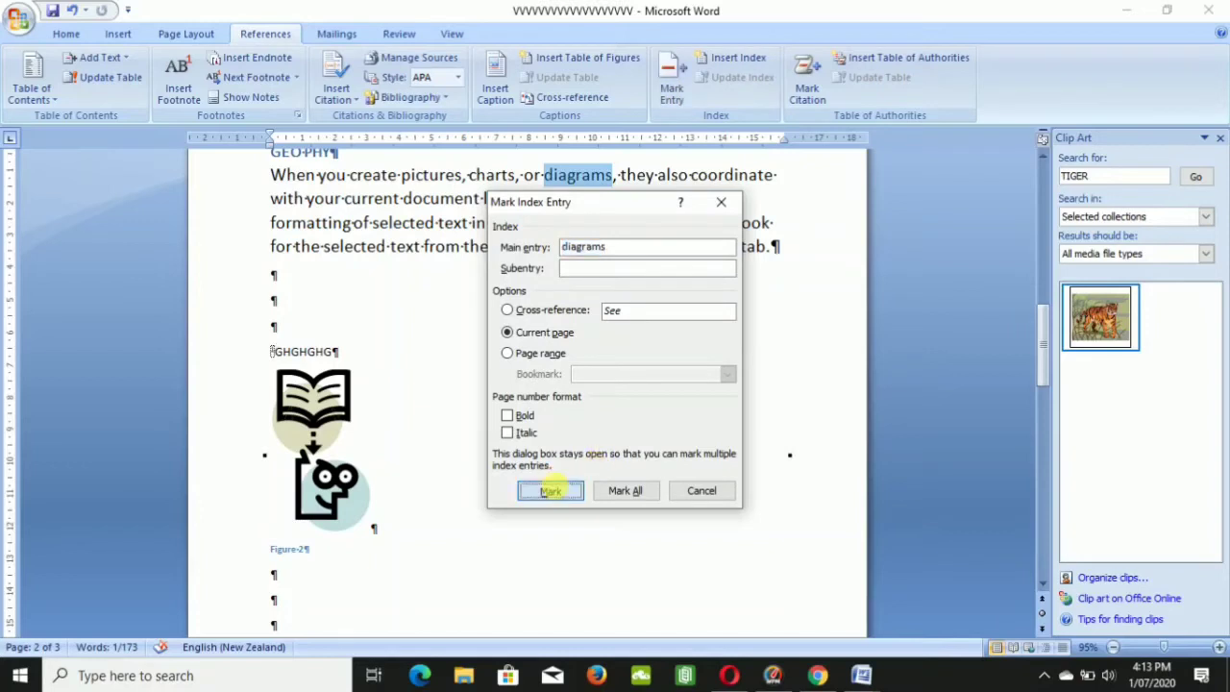
pyautogui.click(701, 492)
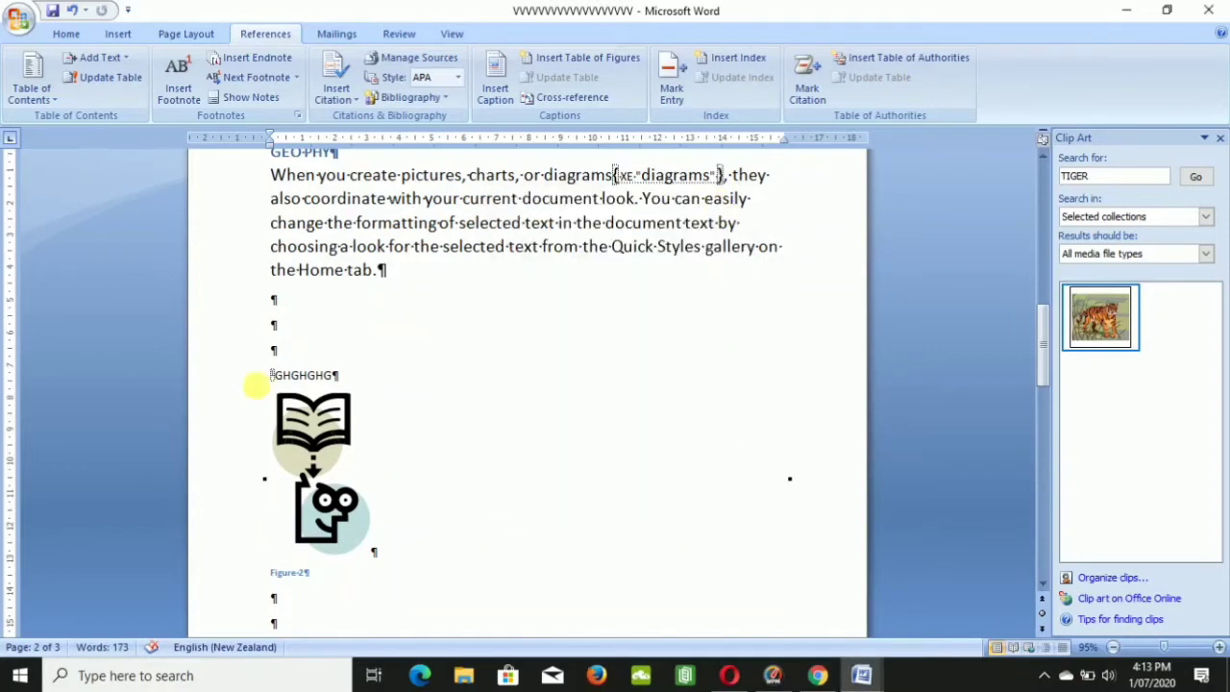
# Turn off formatting marks and put the cursor on the empty line below GEO PHY.
pyautogui.click(65, 33)
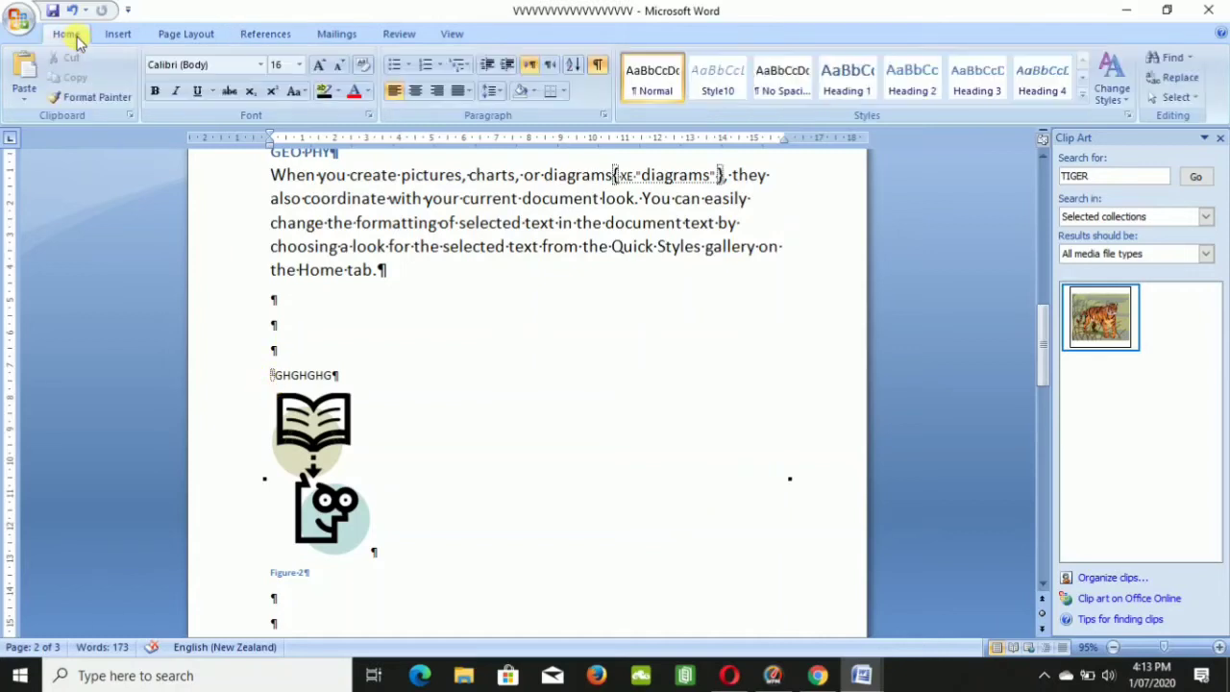
pyautogui.click(597, 68)
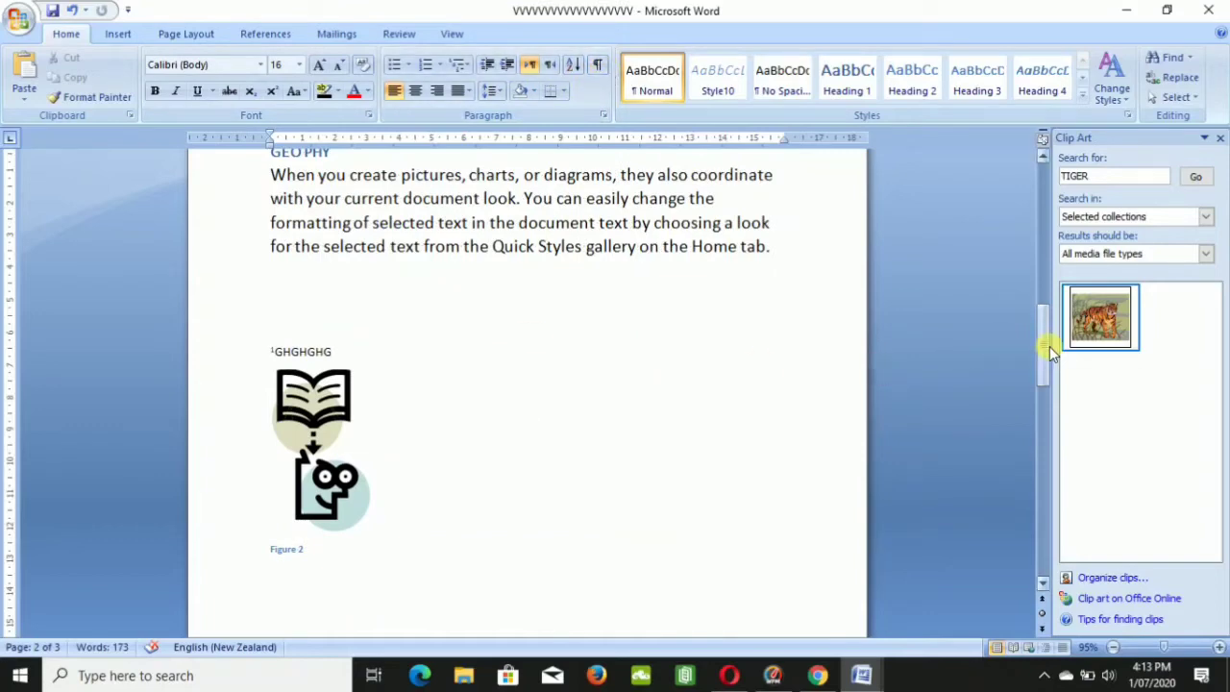
pyautogui.moveTo(1049, 351)
pyautogui.mouseDown()
pyautogui.moveTo(1046, 216)
pyautogui.moveTo(1036, 569)
pyautogui.moveTo(1038, 298)
pyautogui.moveTo(1036, 341)
pyautogui.mouseUp()
pyautogui.click(476, 354)
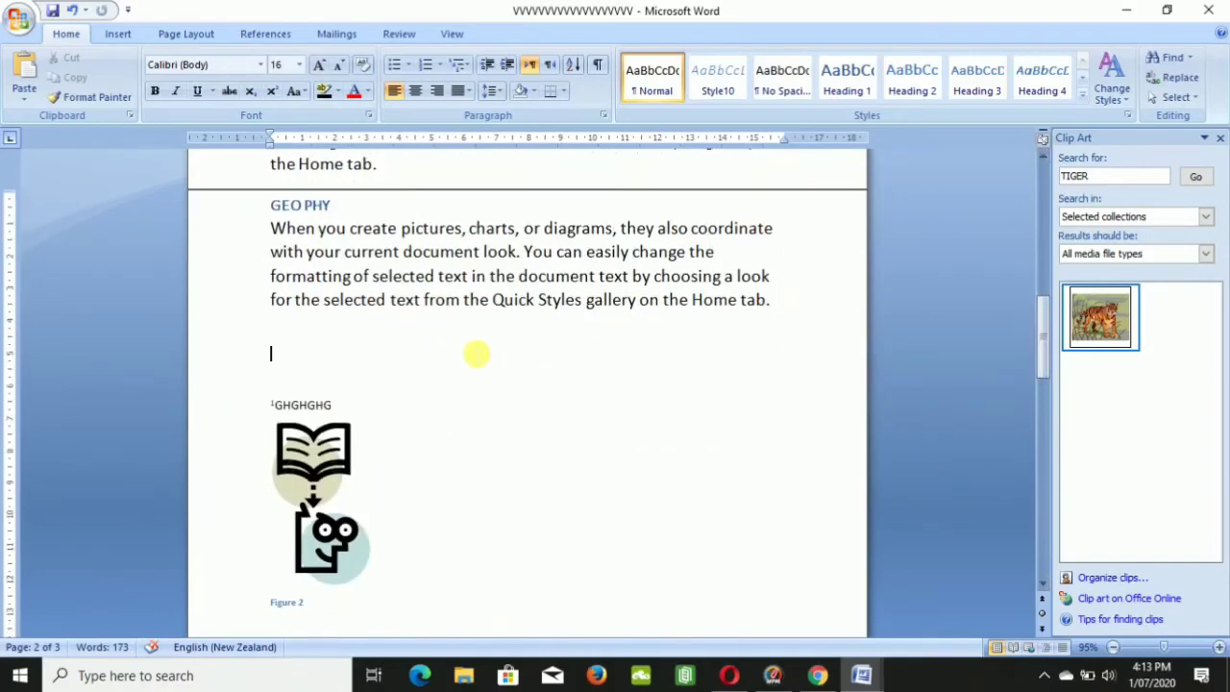
pyautogui.click(269, 35)
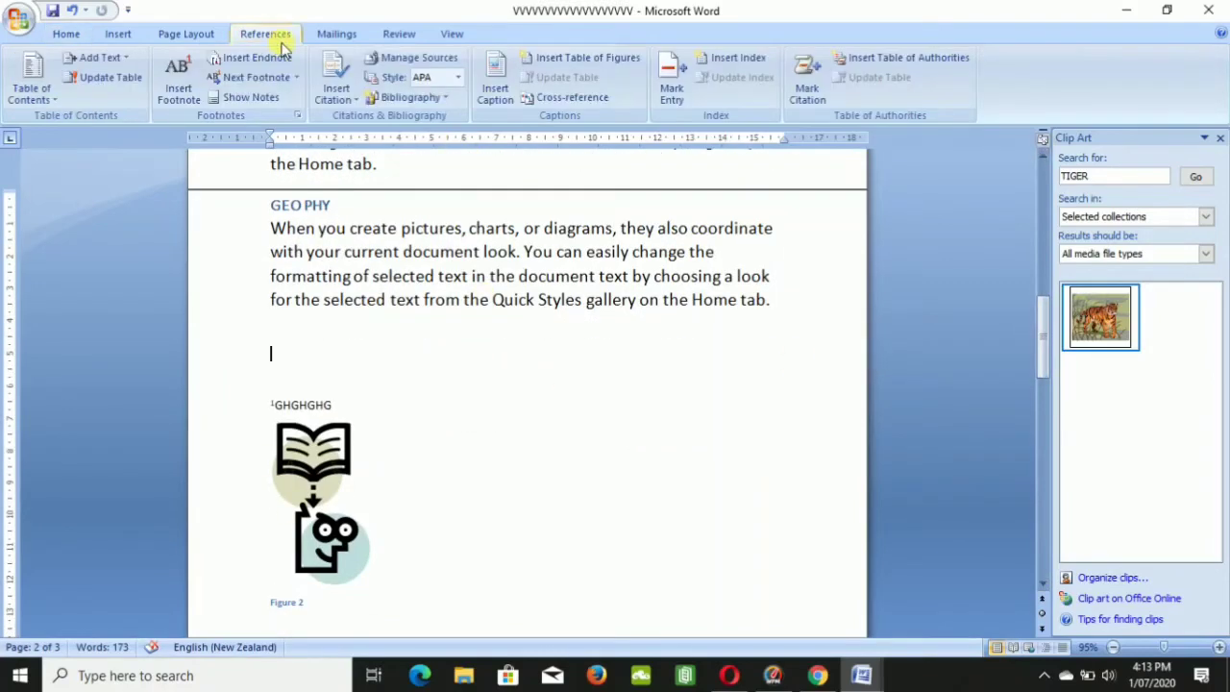
# Insert an index with default settings, listing 'diagrams, 2' and 'pictures, 1'.
pyautogui.click(737, 59)
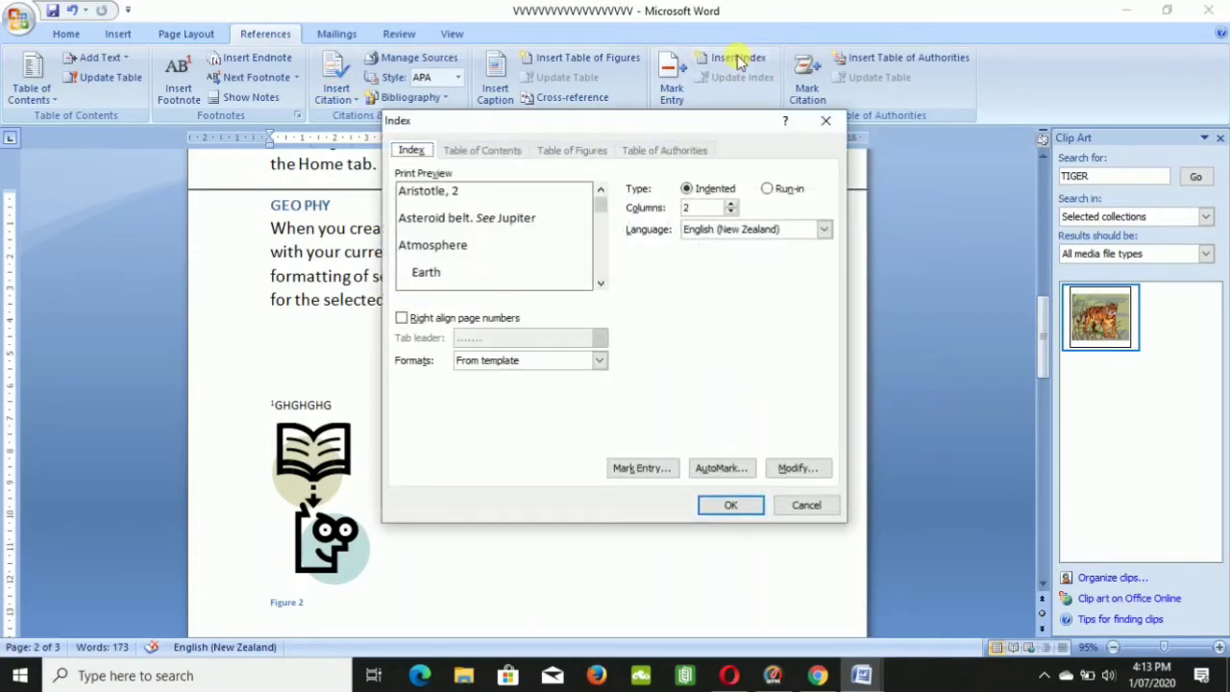
pyautogui.click(731, 508)
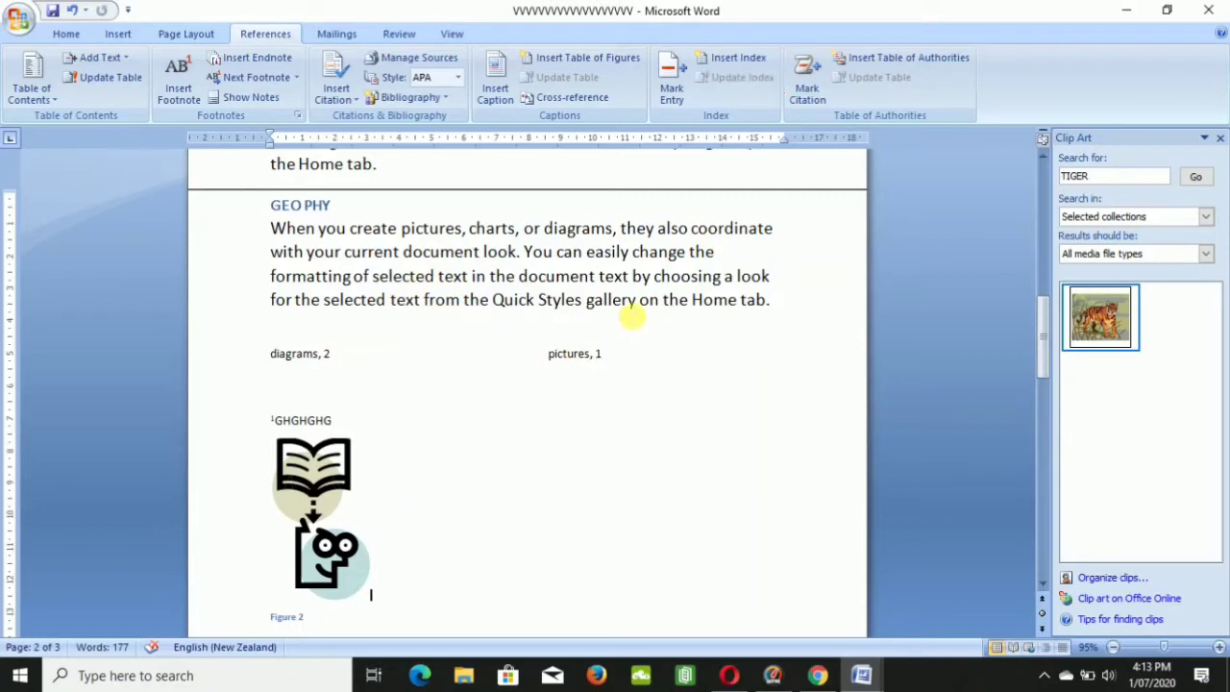
# Mark the word 'gallery' as an index entry.
pyautogui.moveTo(638, 304); pyautogui.dragTo(595, 304)
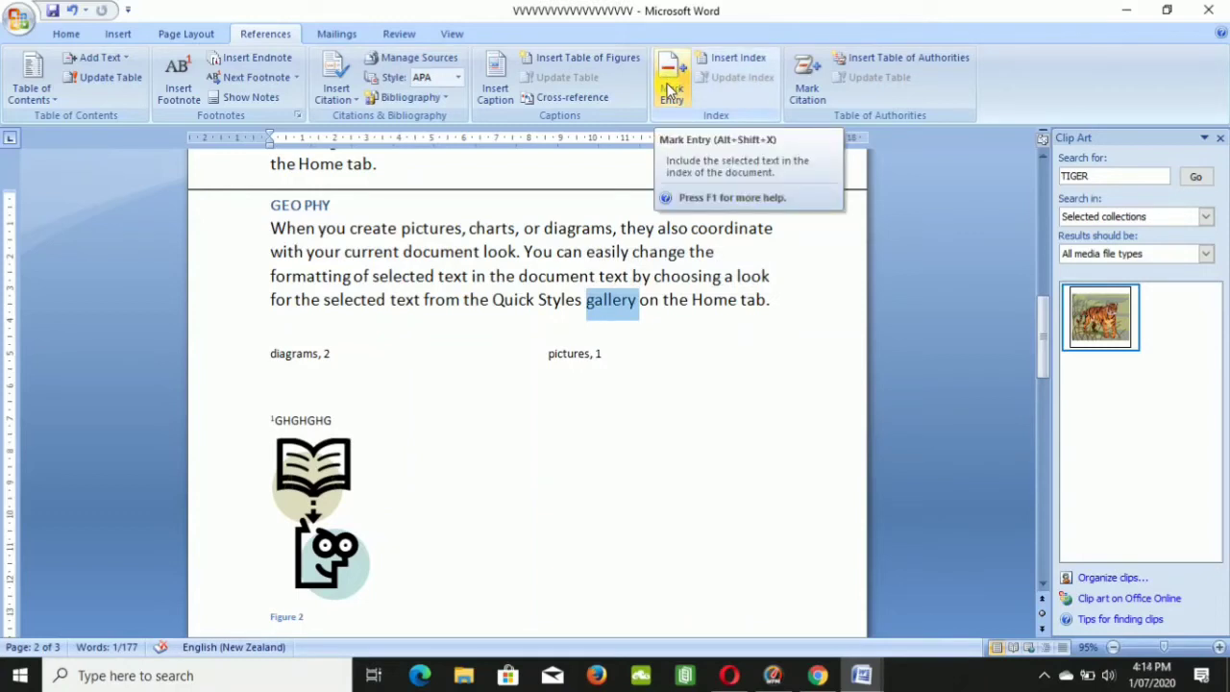
pyautogui.click(672, 91)
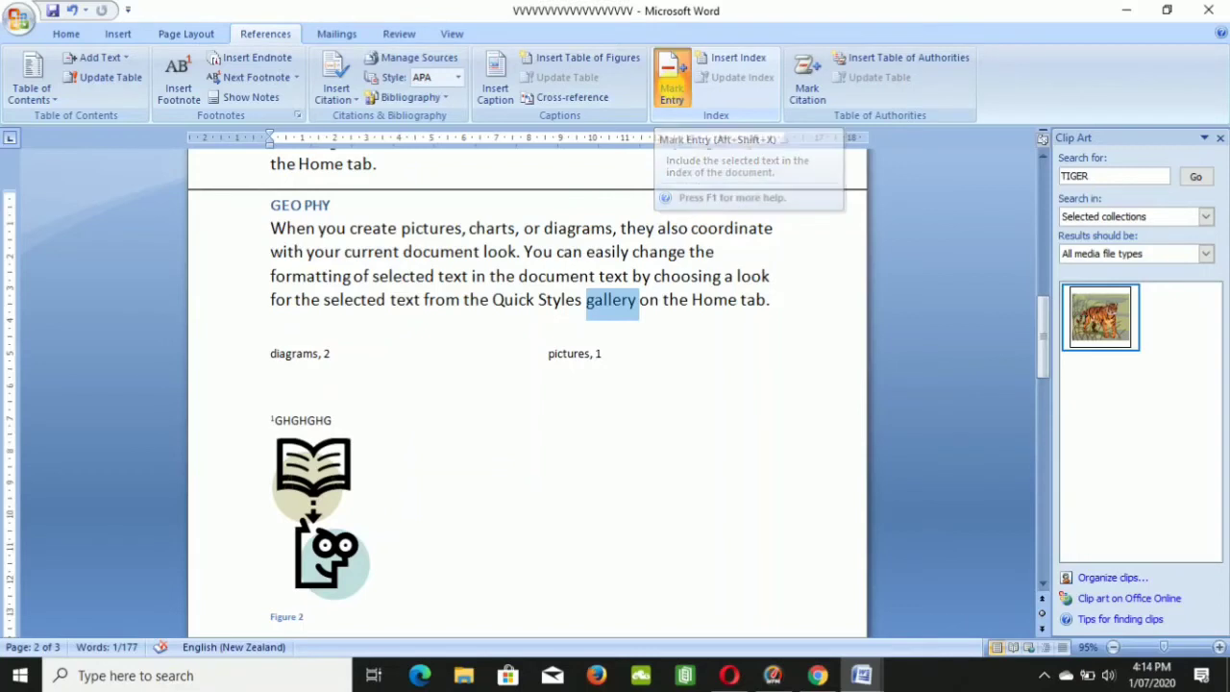
pyautogui.click(567, 493)
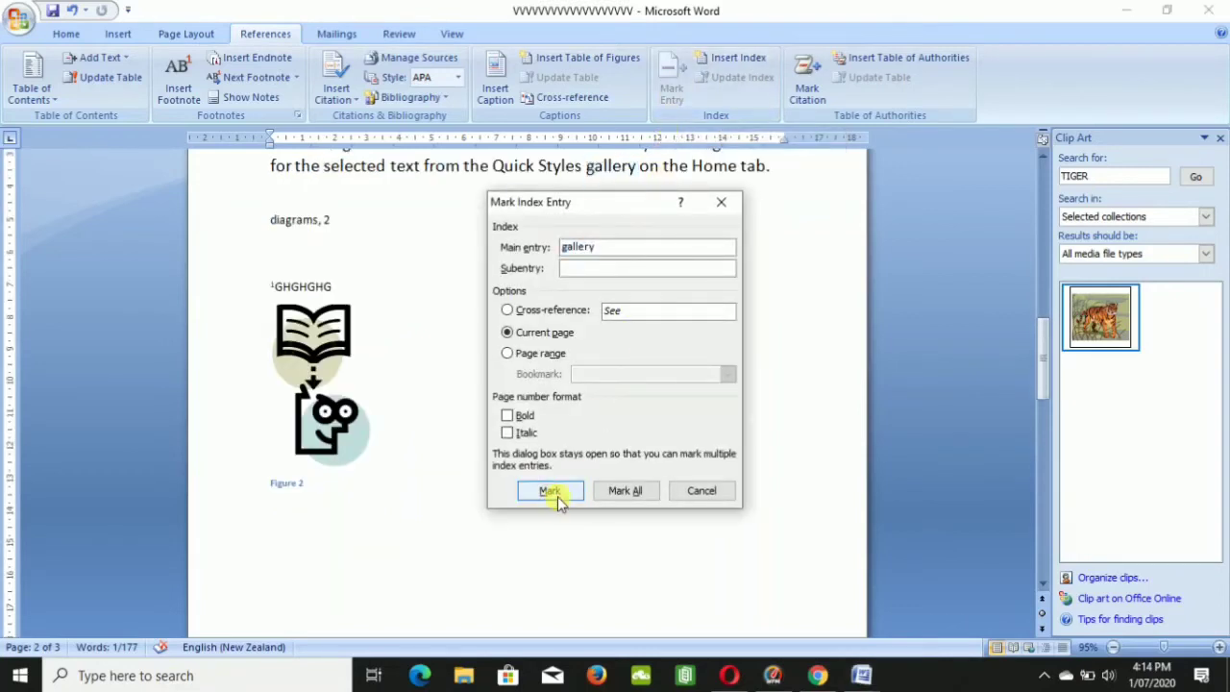
pyautogui.click(690, 491)
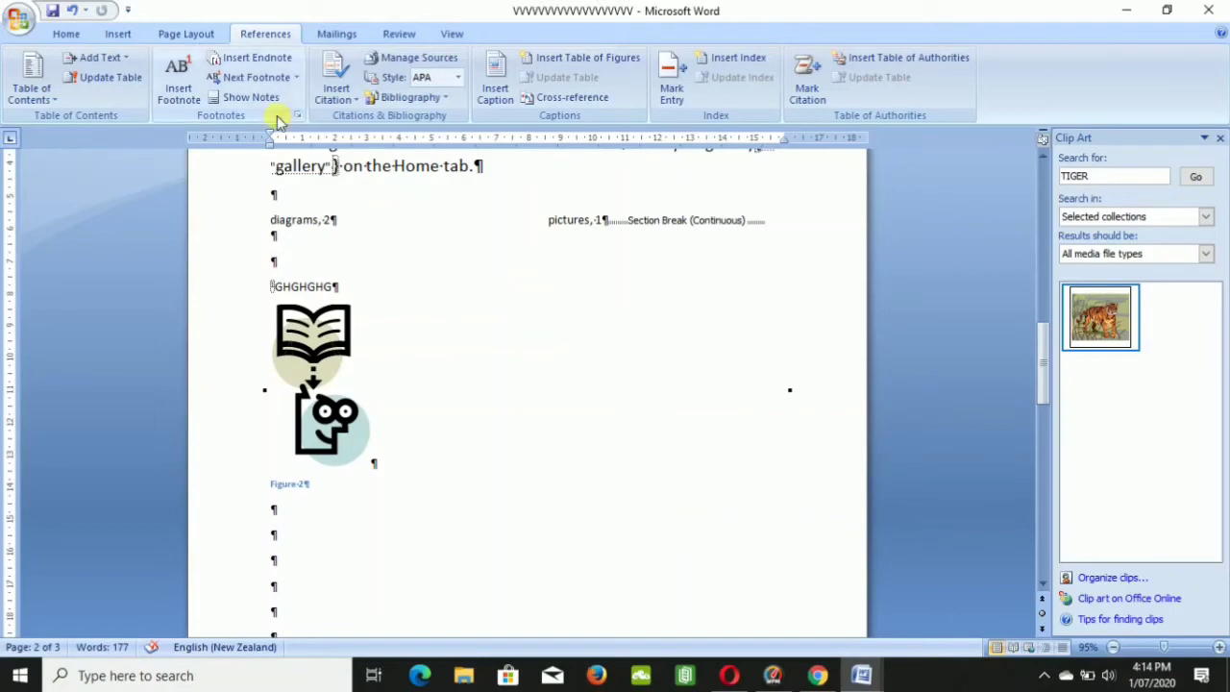
# Hide formatting marks and update the index so it lists 'gallery, 2'.
pyautogui.click(78, 37)
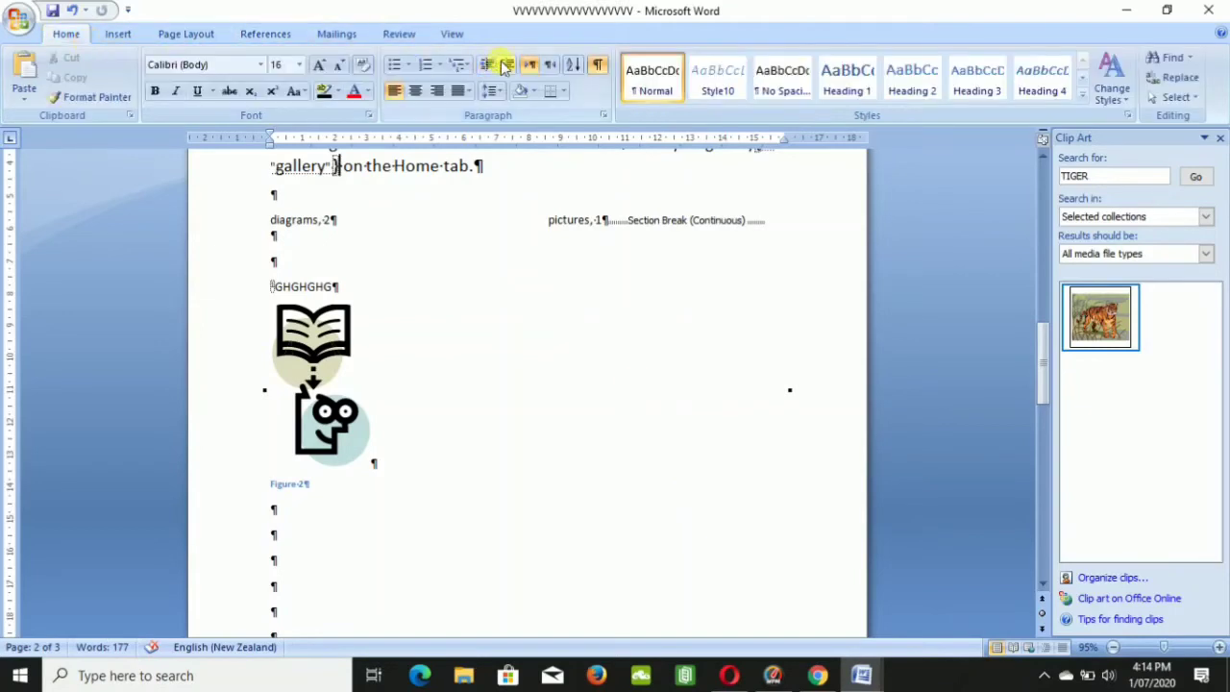
pyautogui.click(597, 66)
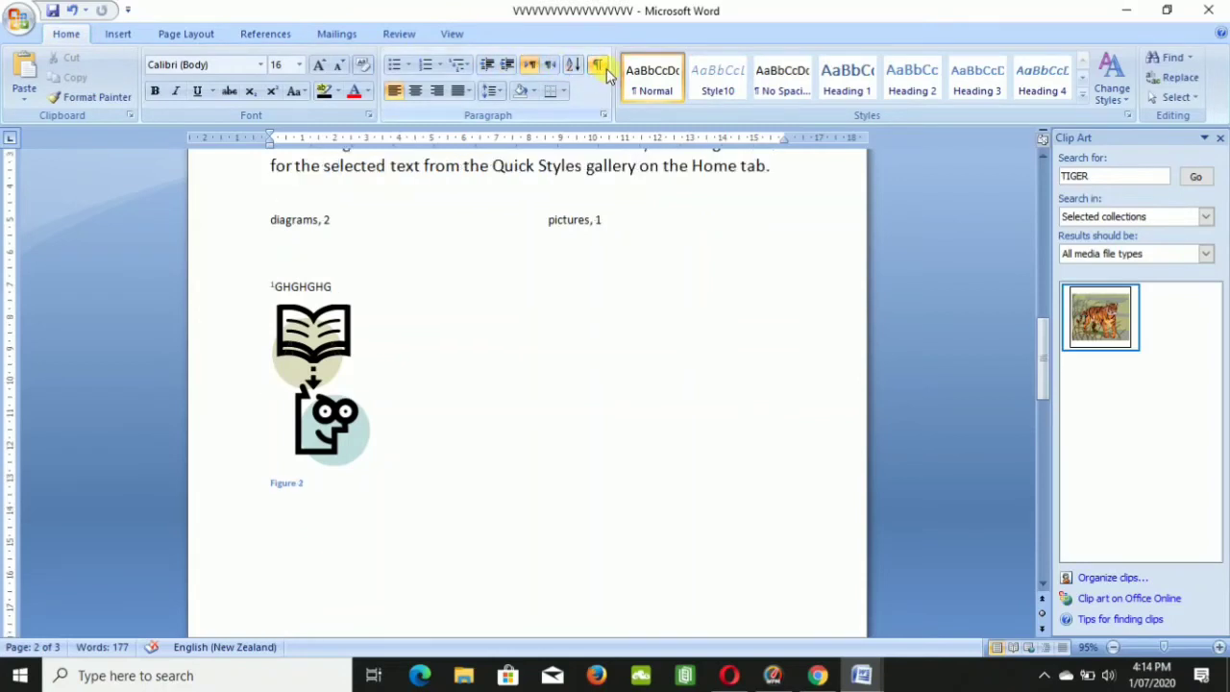
pyautogui.click(275, 38)
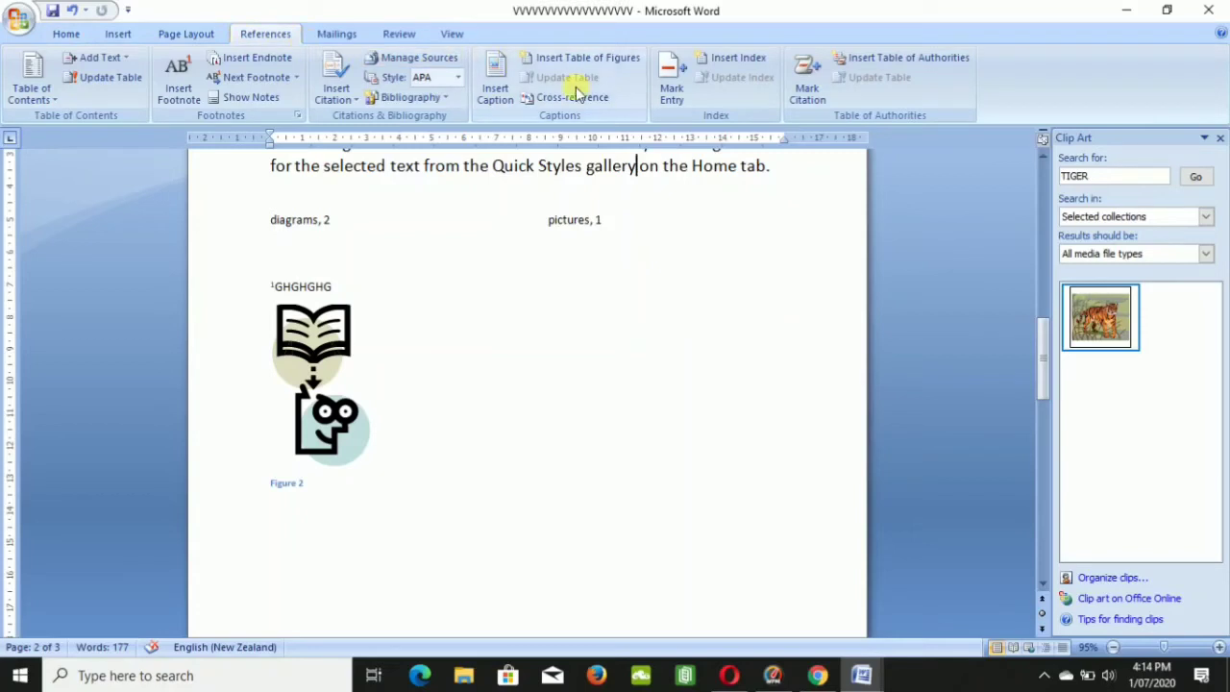
pyautogui.click(627, 237)
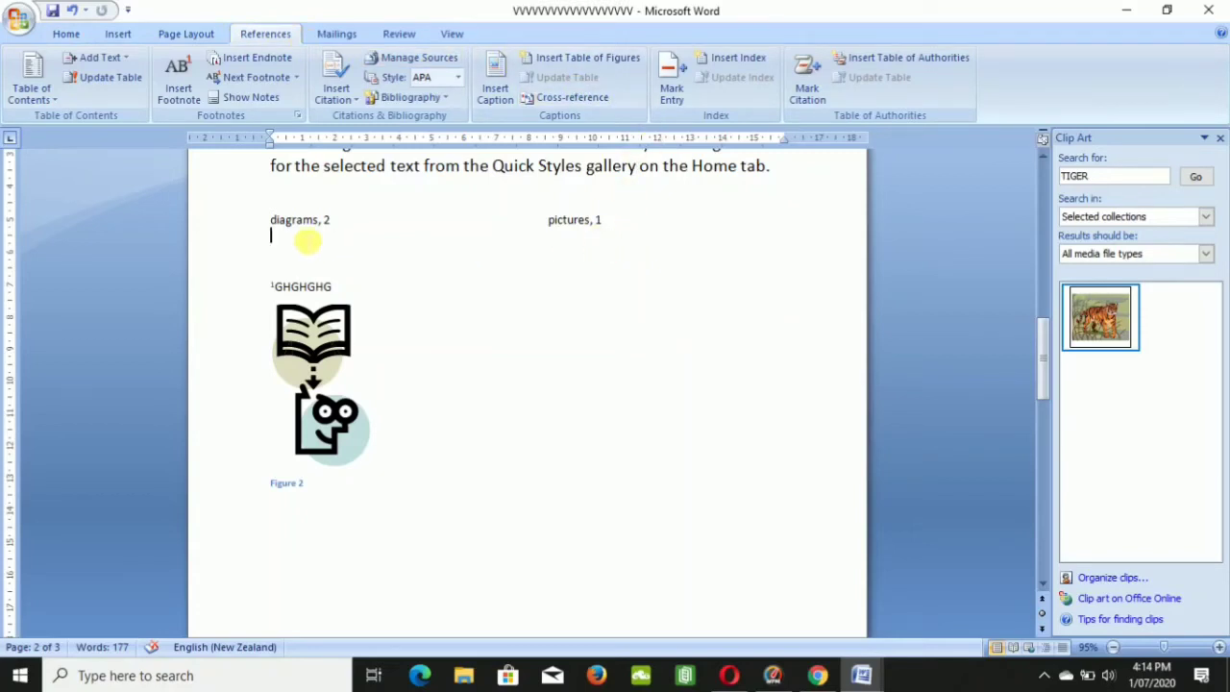
pyautogui.tripleClick(288, 222)
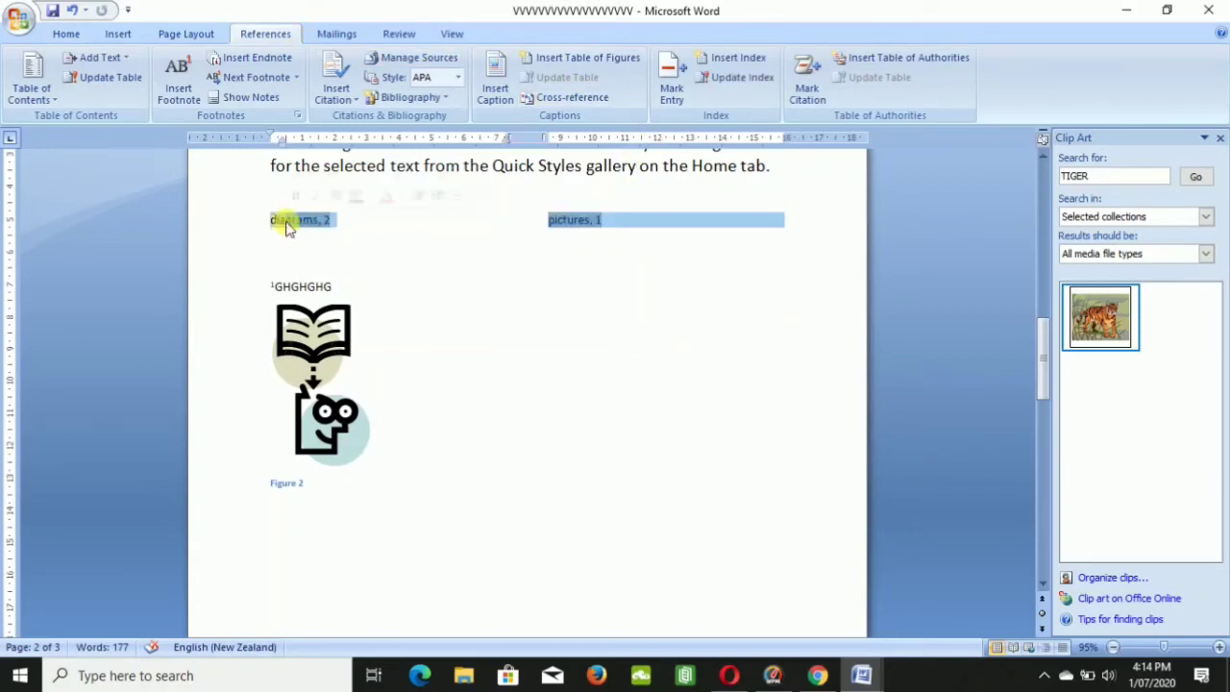
pyautogui.click(728, 87)
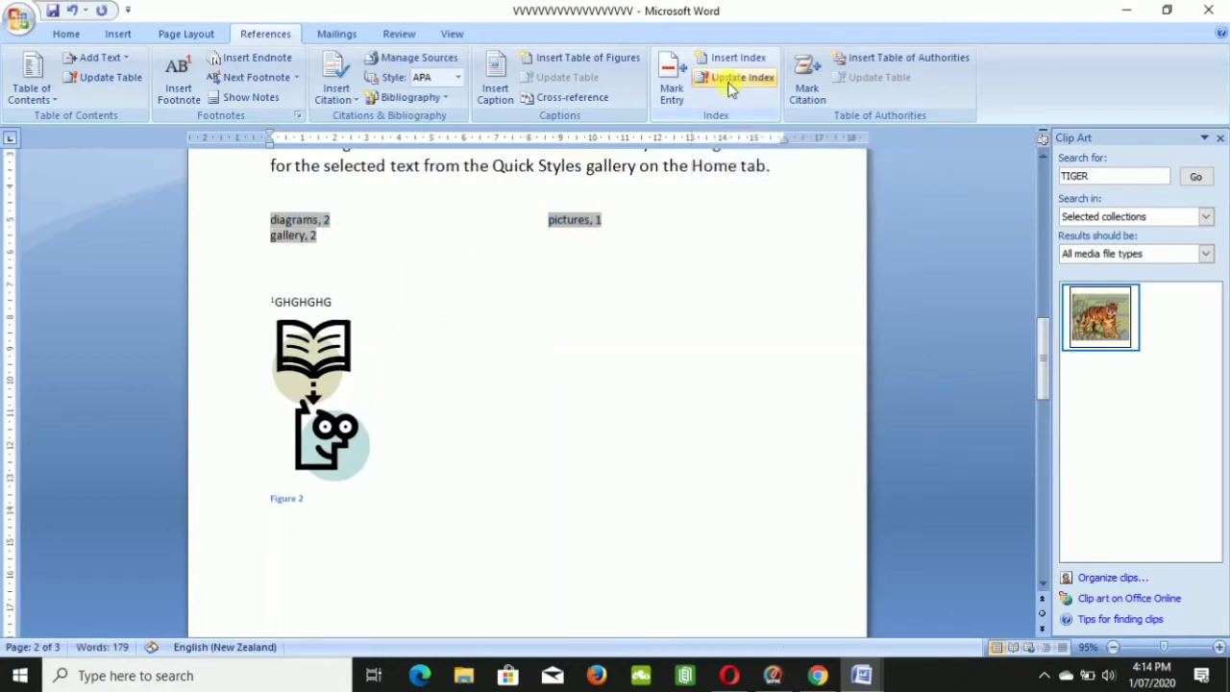
pyautogui.click(469, 240)
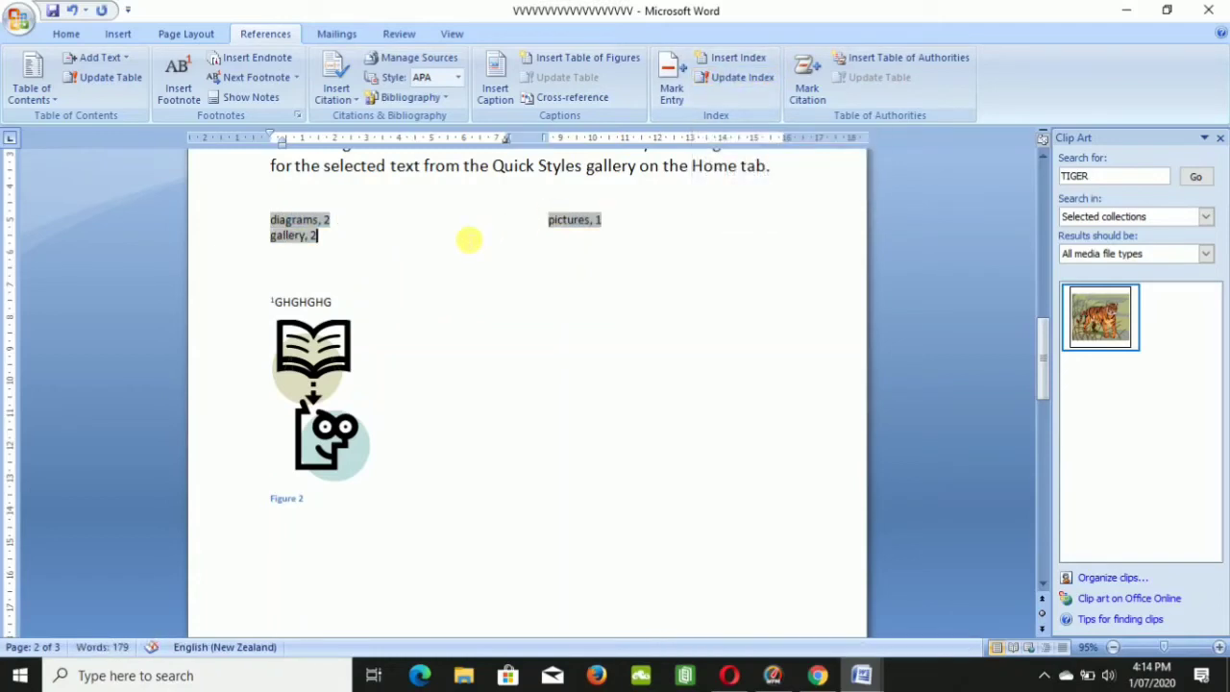
pyautogui.click(401, 258)
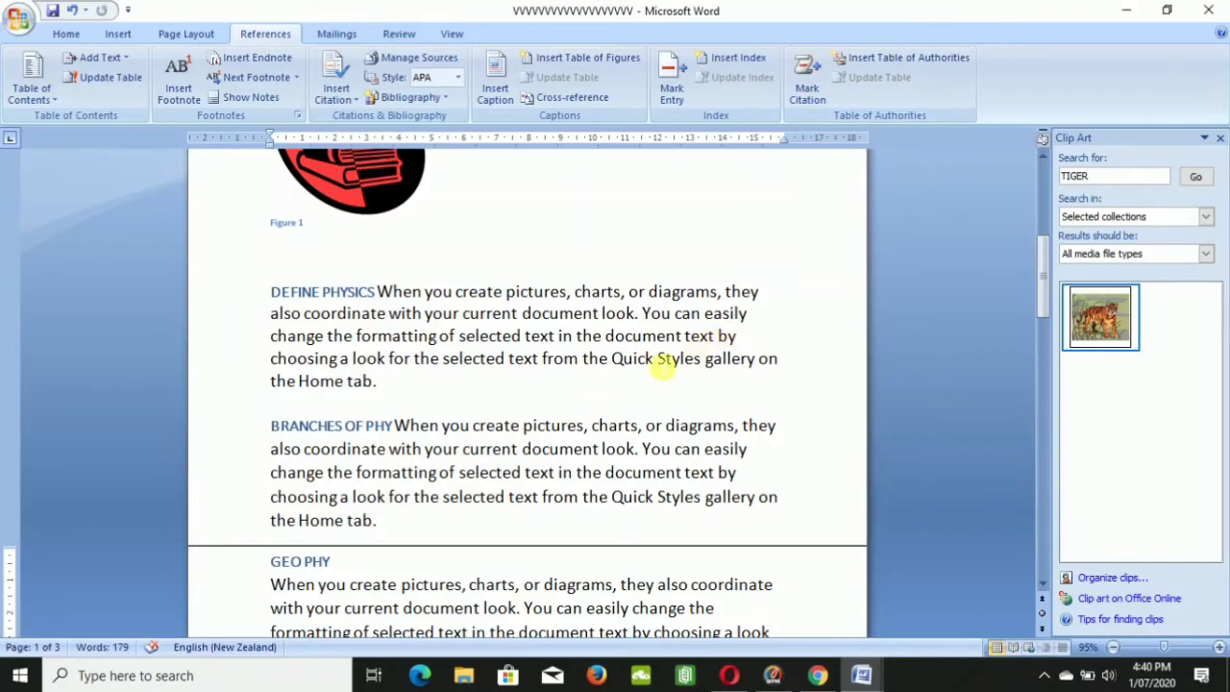
# Mark the word 'Quick' in DEFINE PHYSICS as a citation.
pyautogui.doubleClick(618, 360)
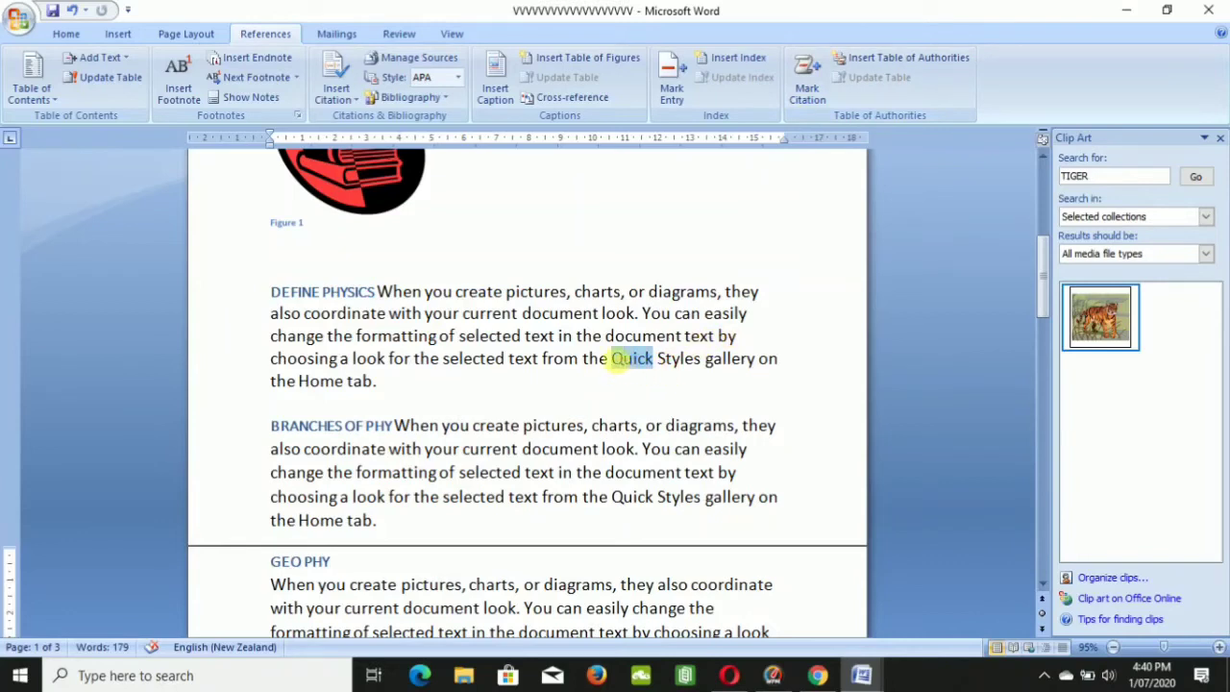
pyautogui.click(808, 91)
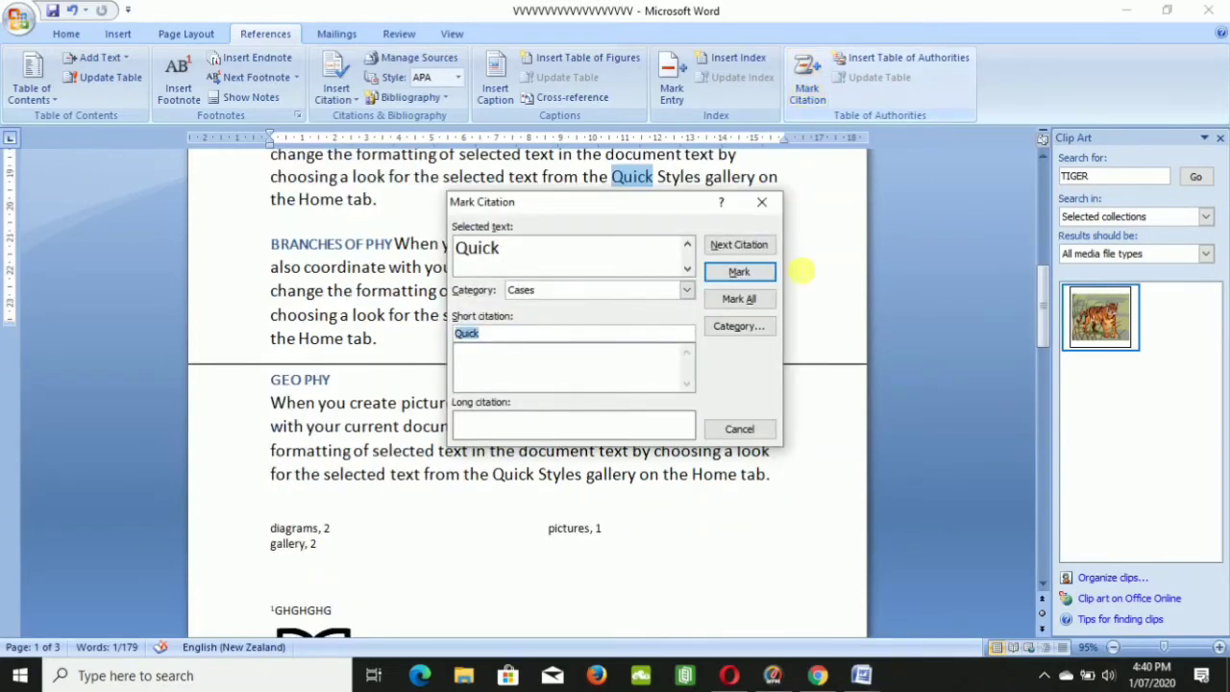
pyautogui.click(740, 272)
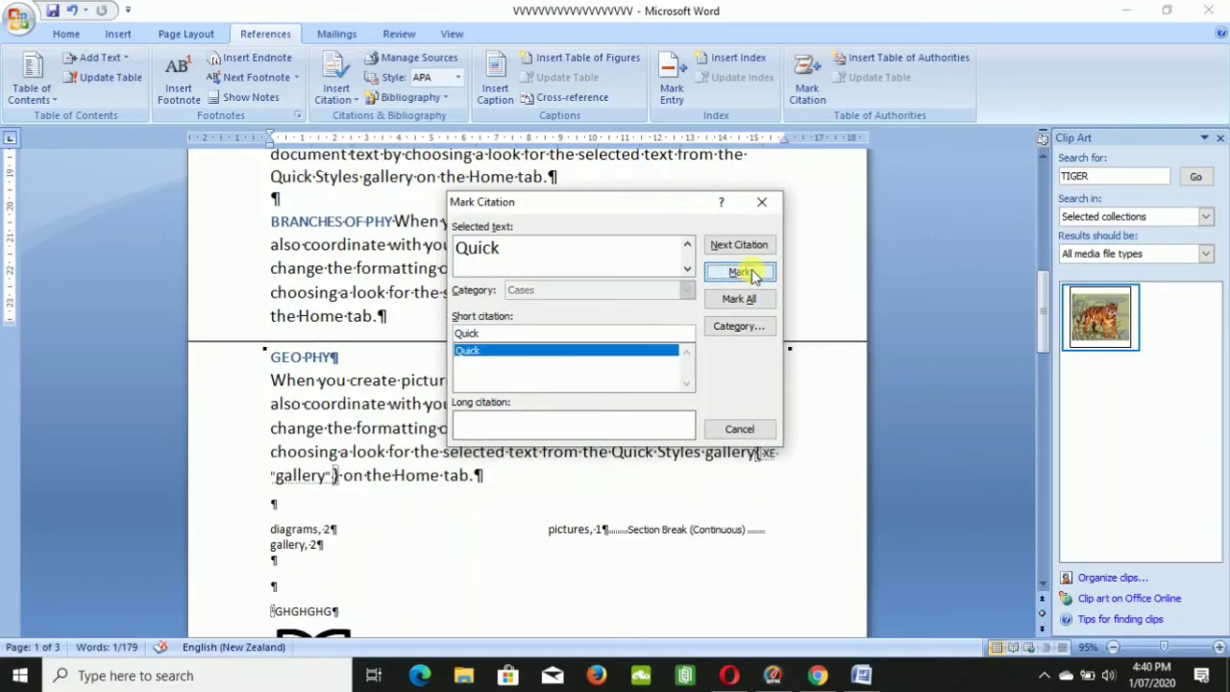
pyautogui.click(740, 429)
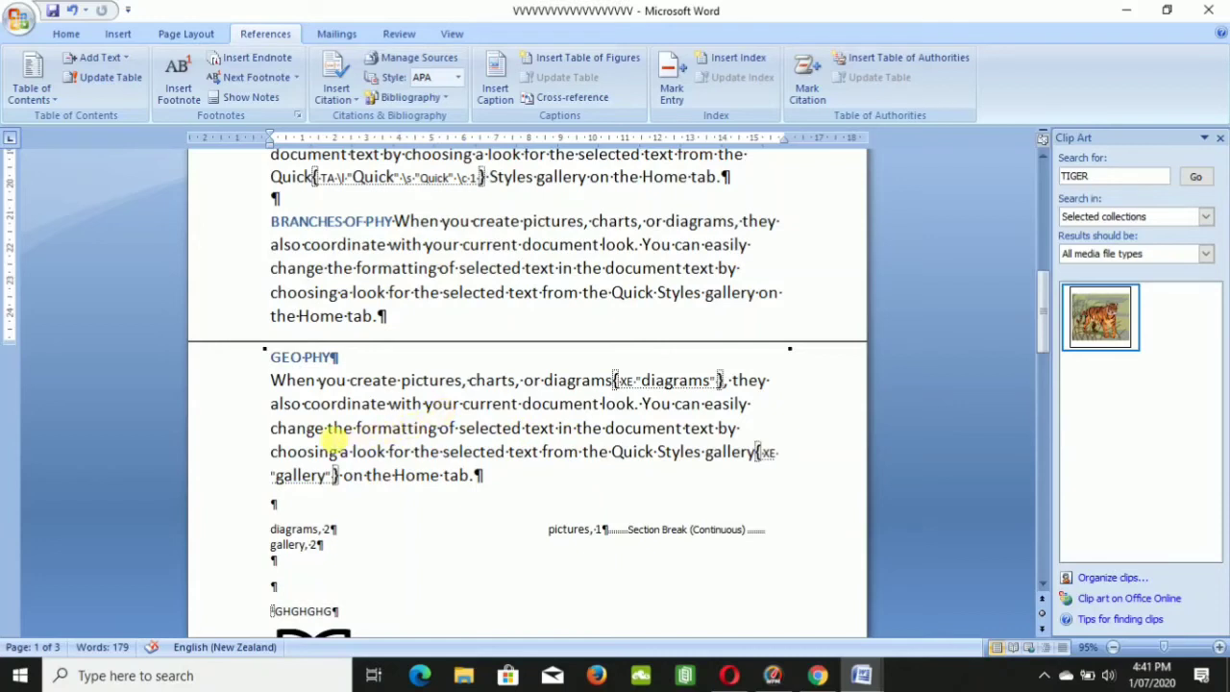
# Mark the word 'change' in the GEO PHY paragraph as a Cases citation.
pyautogui.moveTo(329, 430); pyautogui.dragTo(273, 427)
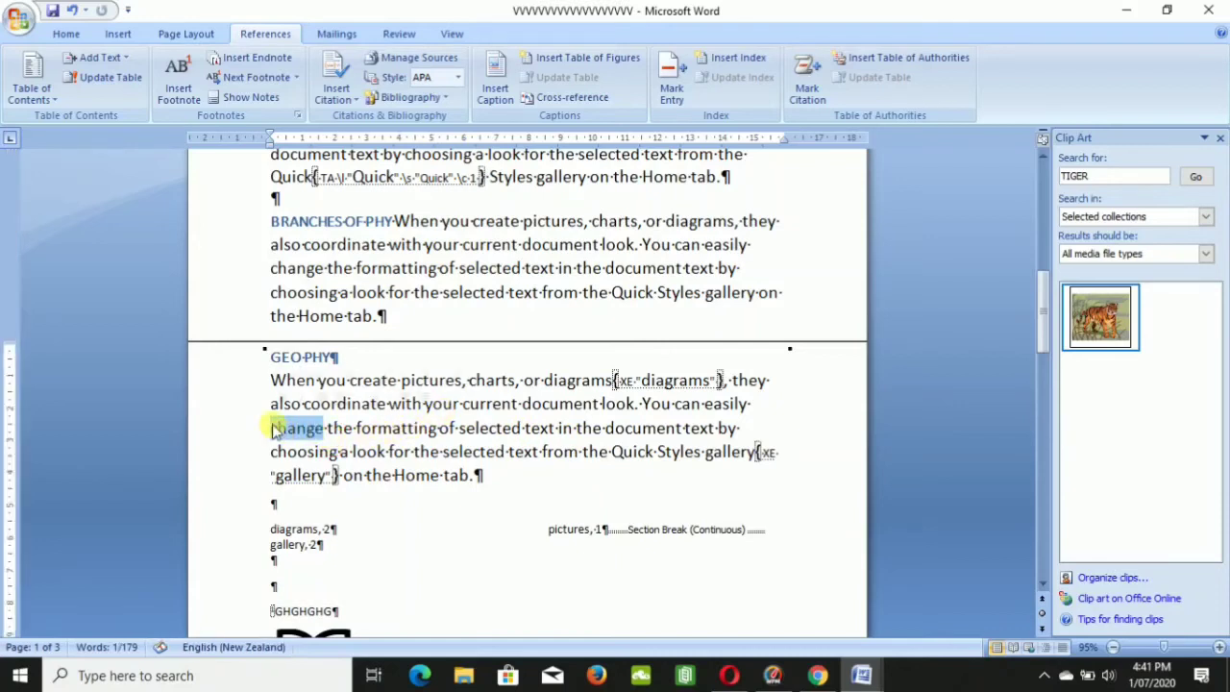
pyautogui.click(808, 96)
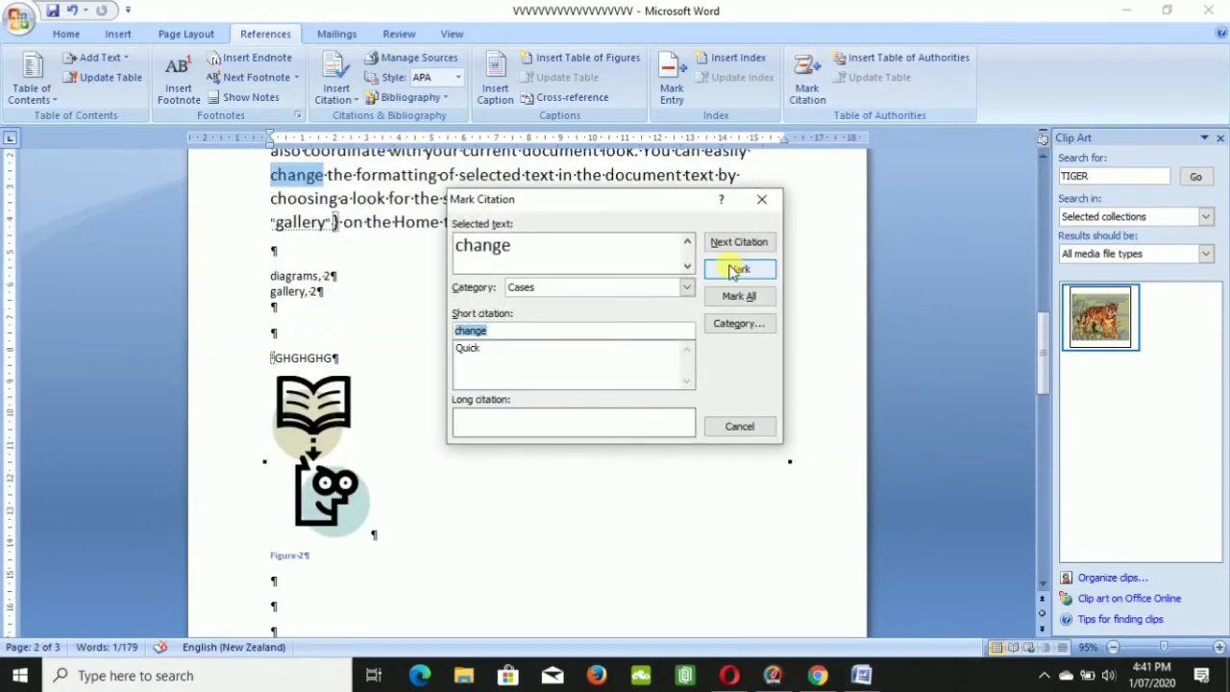
pyautogui.click(736, 270)
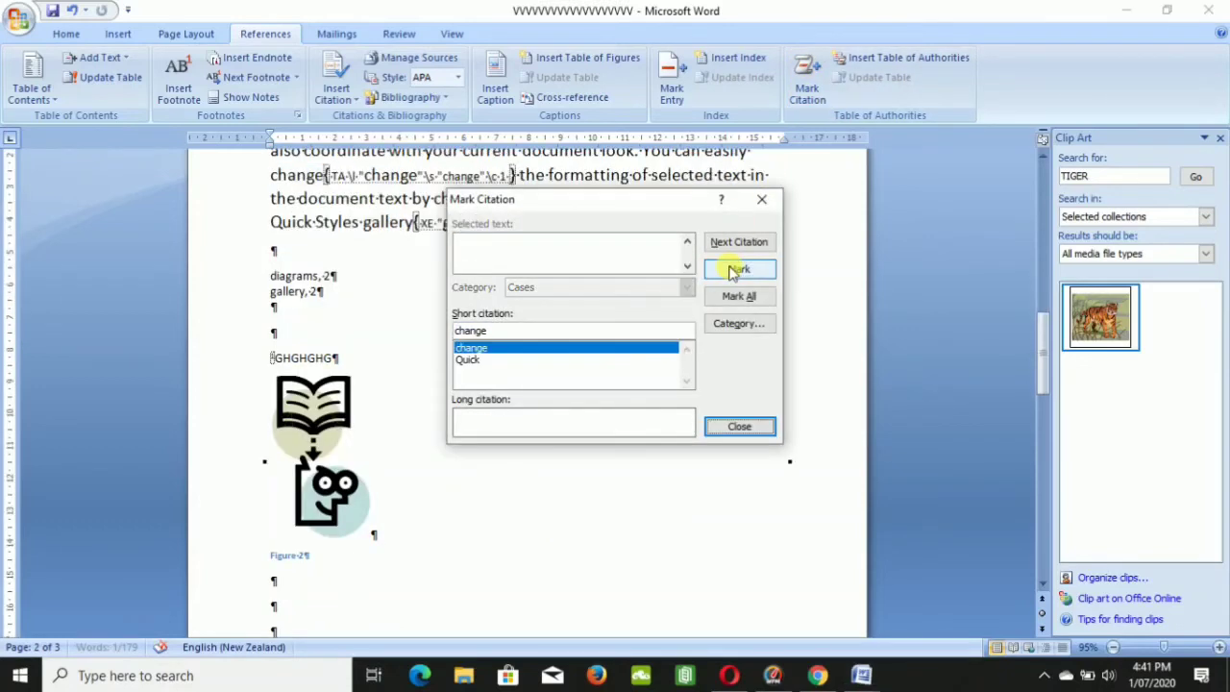
pyautogui.click(736, 427)
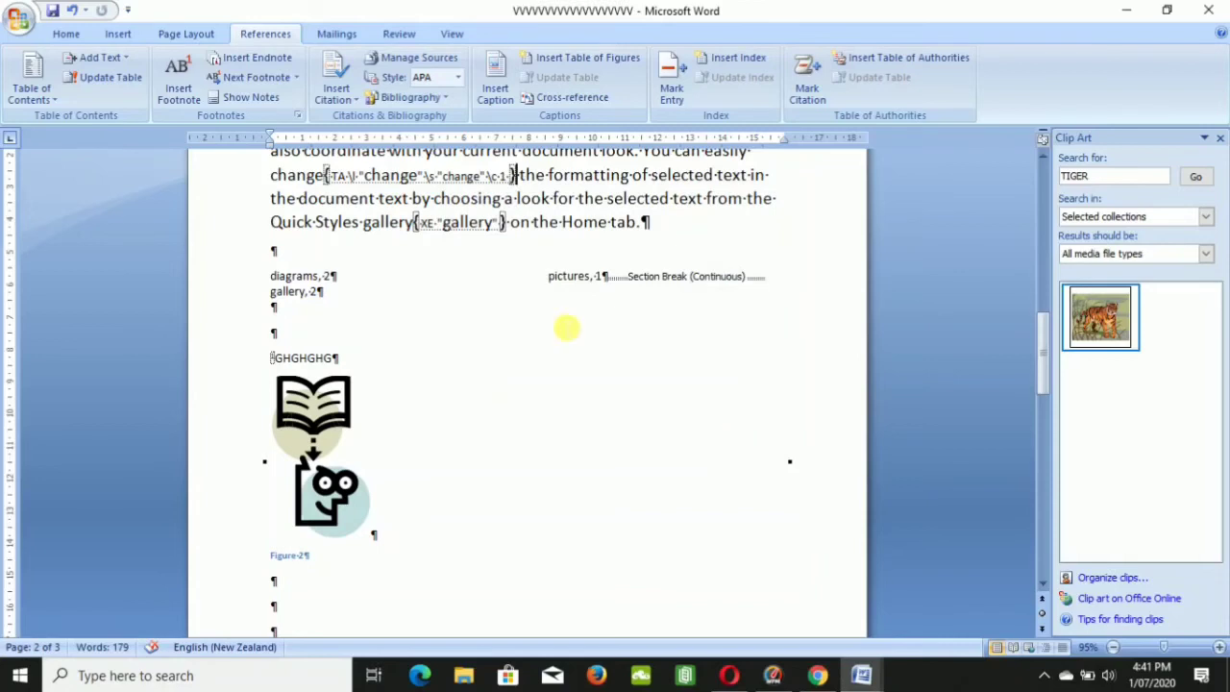
pyautogui.click(81, 41)
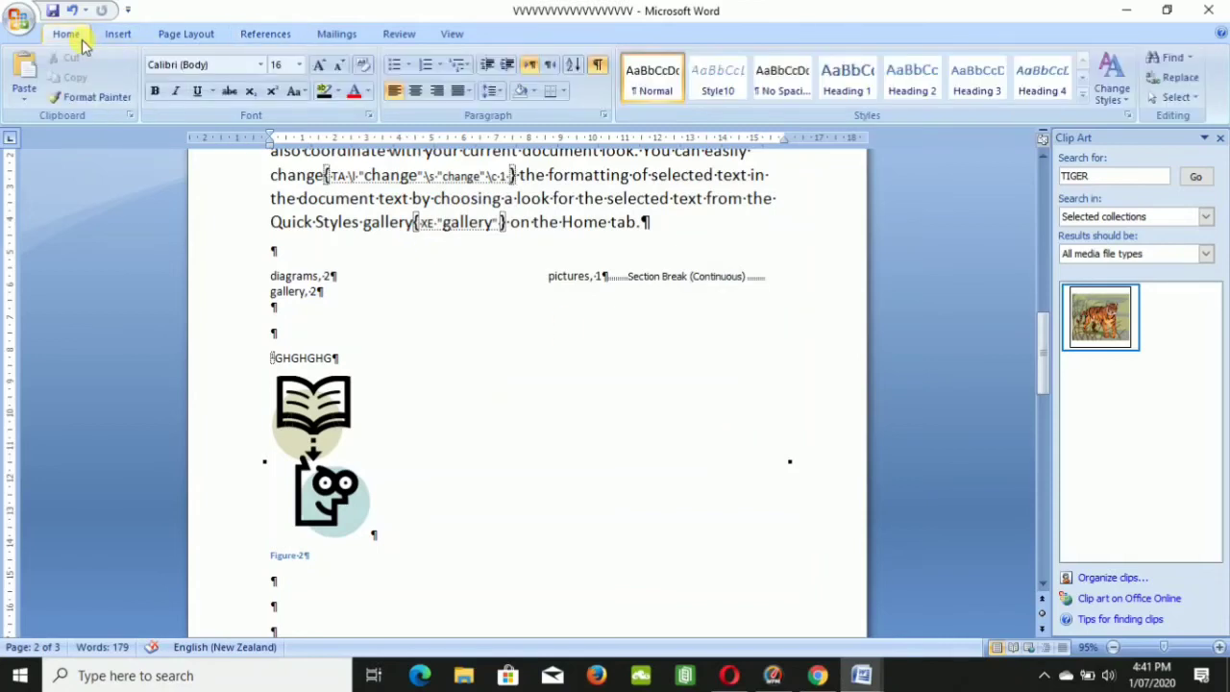
# Hide formatting marks and add a blank line below the 'gallery, 2' index entry.
pyautogui.click(597, 69)
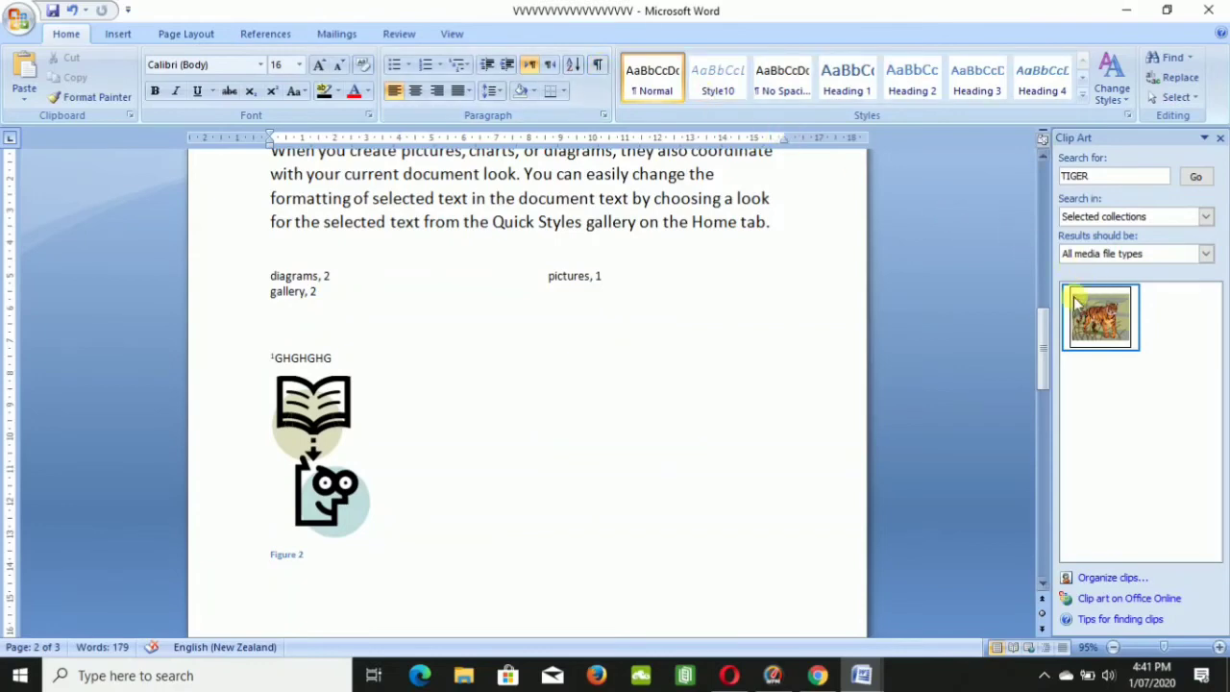
pyautogui.moveTo(1044, 320); pyautogui.dragTo(1056, 301)
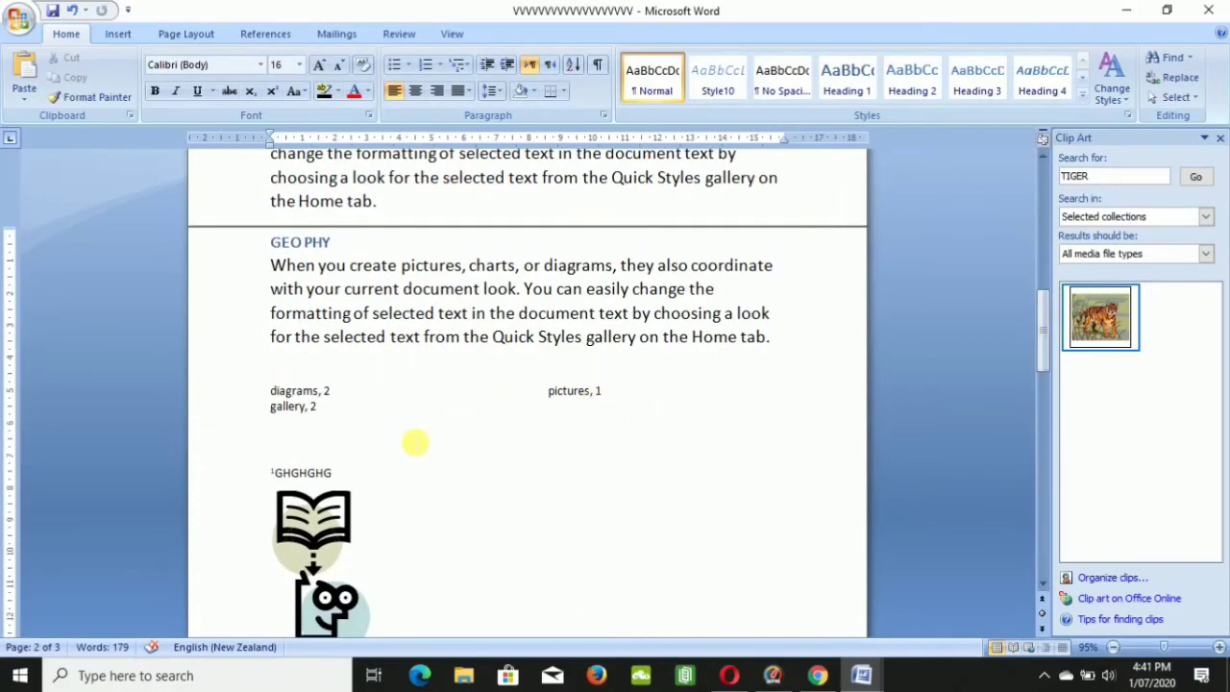
pyautogui.click(415, 442)
pyautogui.press('Return')
pyautogui.press('Return')
pyautogui.press('Return')
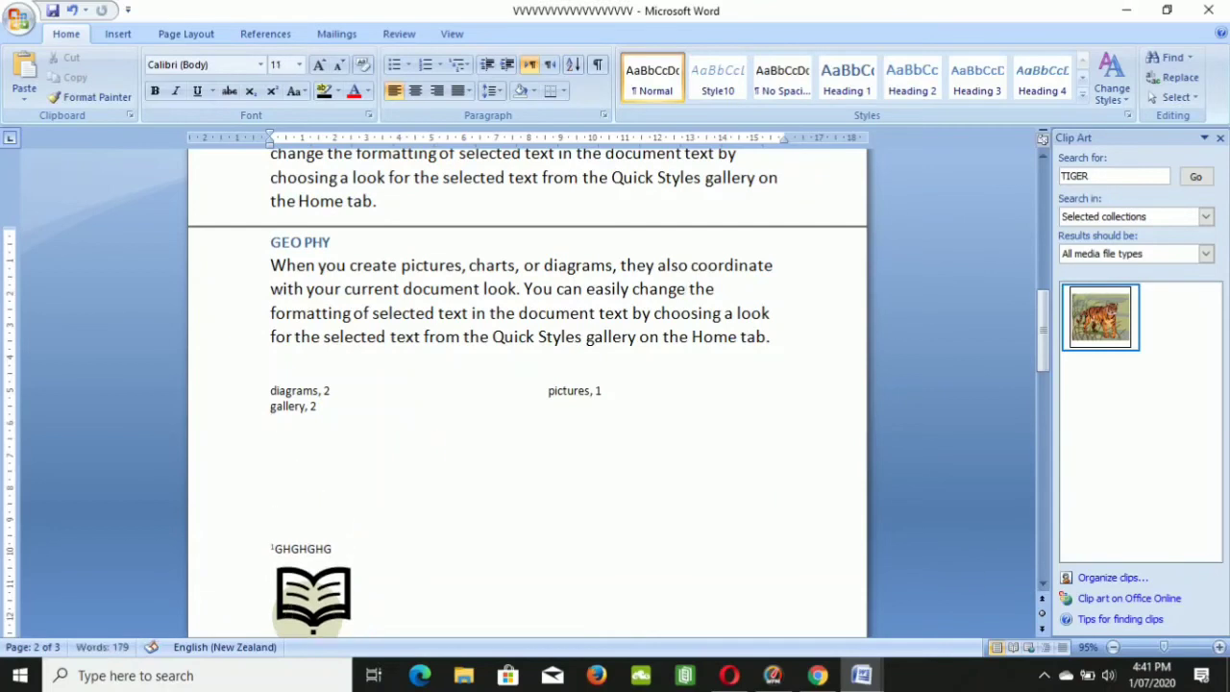
pyautogui.click(355, 473)
# Insert a Cases table of authorities listing 'change' (page 2) and 'Quick' (page 1).
pyautogui.click(274, 39)
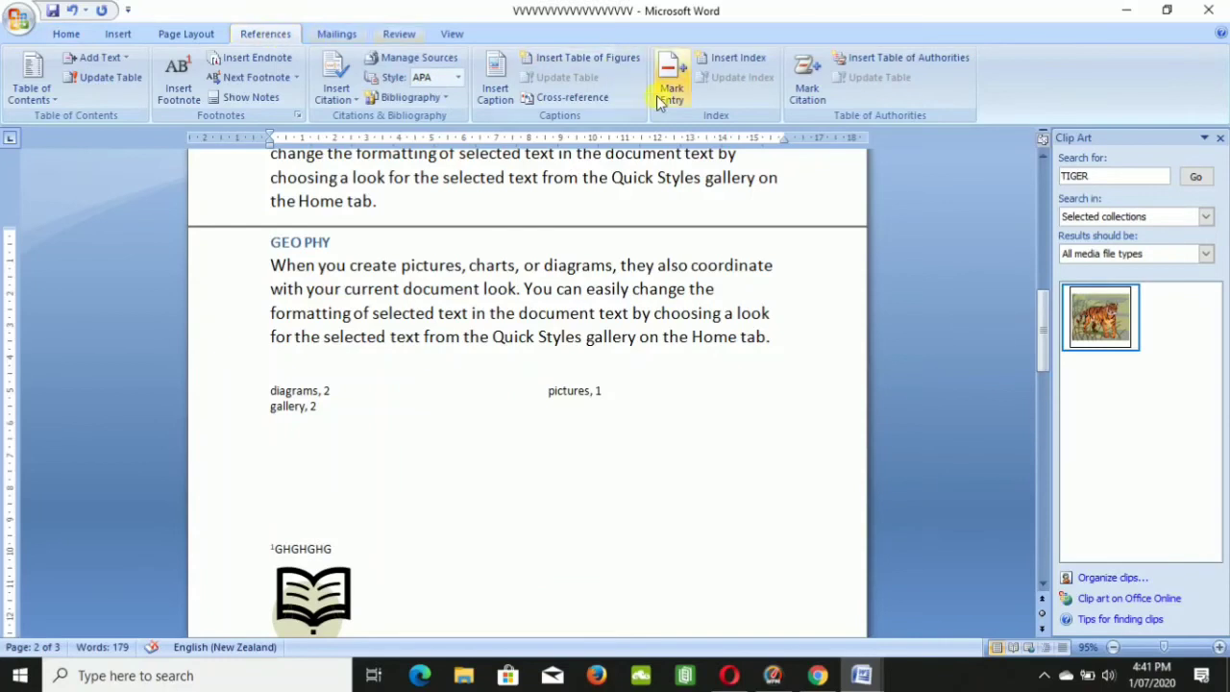
pyautogui.click(917, 62)
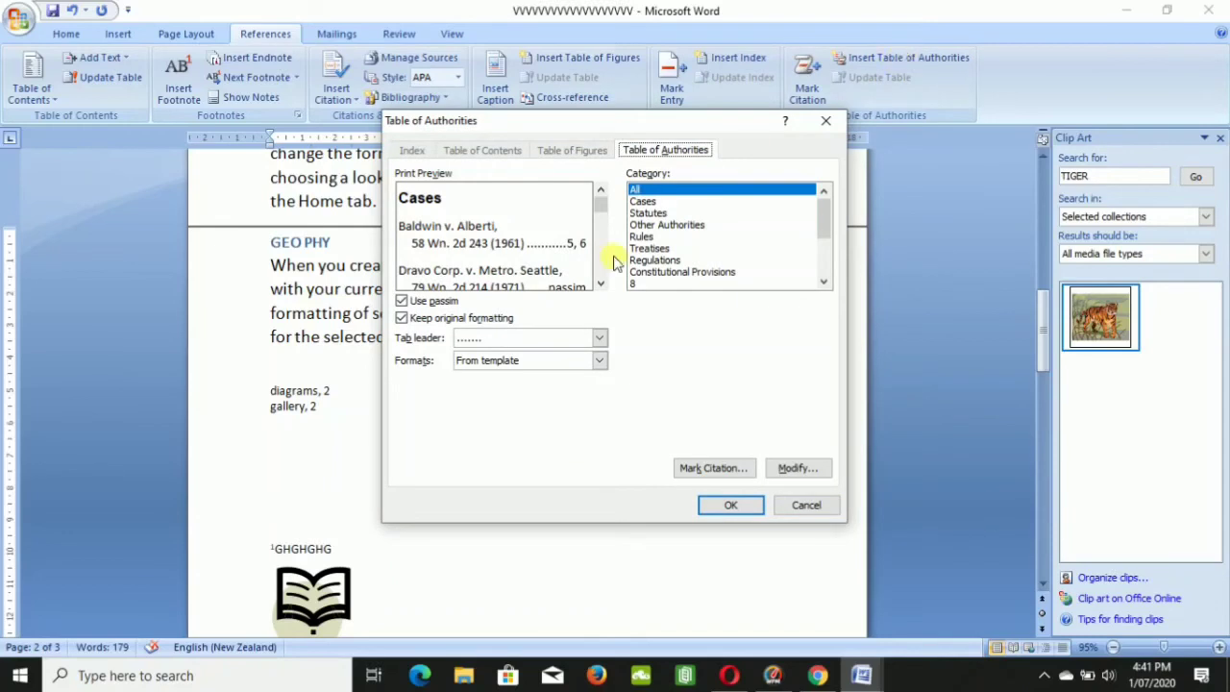
pyautogui.click(729, 504)
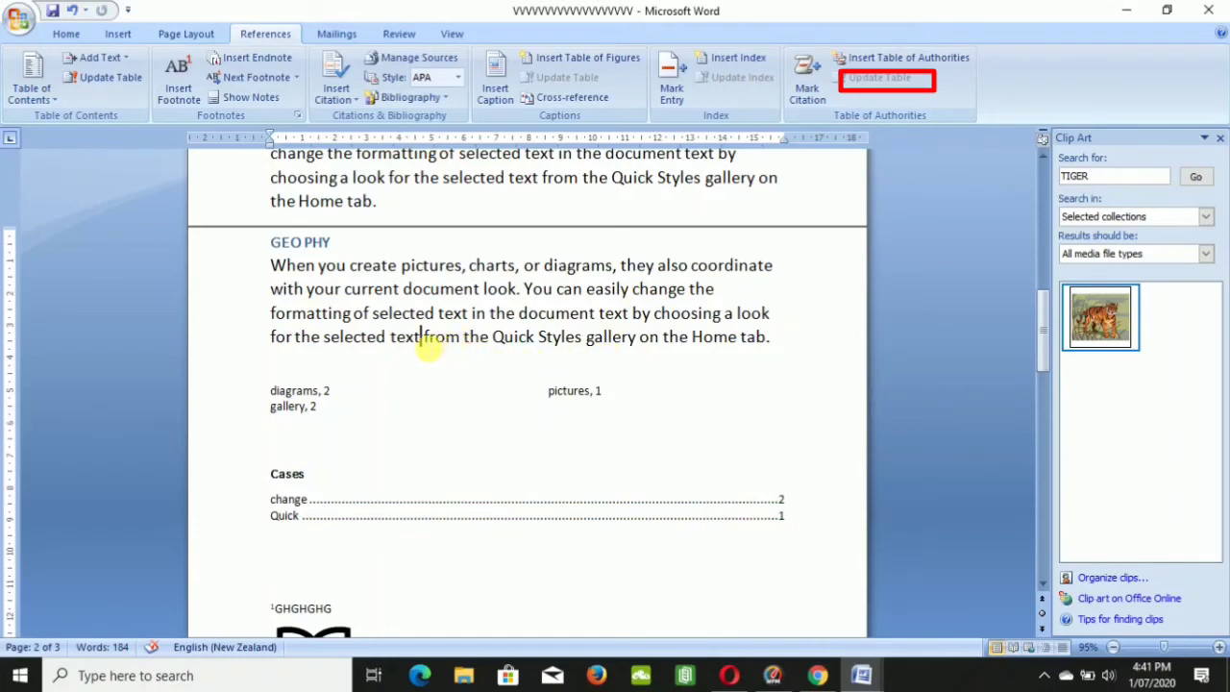
pyautogui.moveTo(420, 337); pyautogui.dragTo(390, 338)
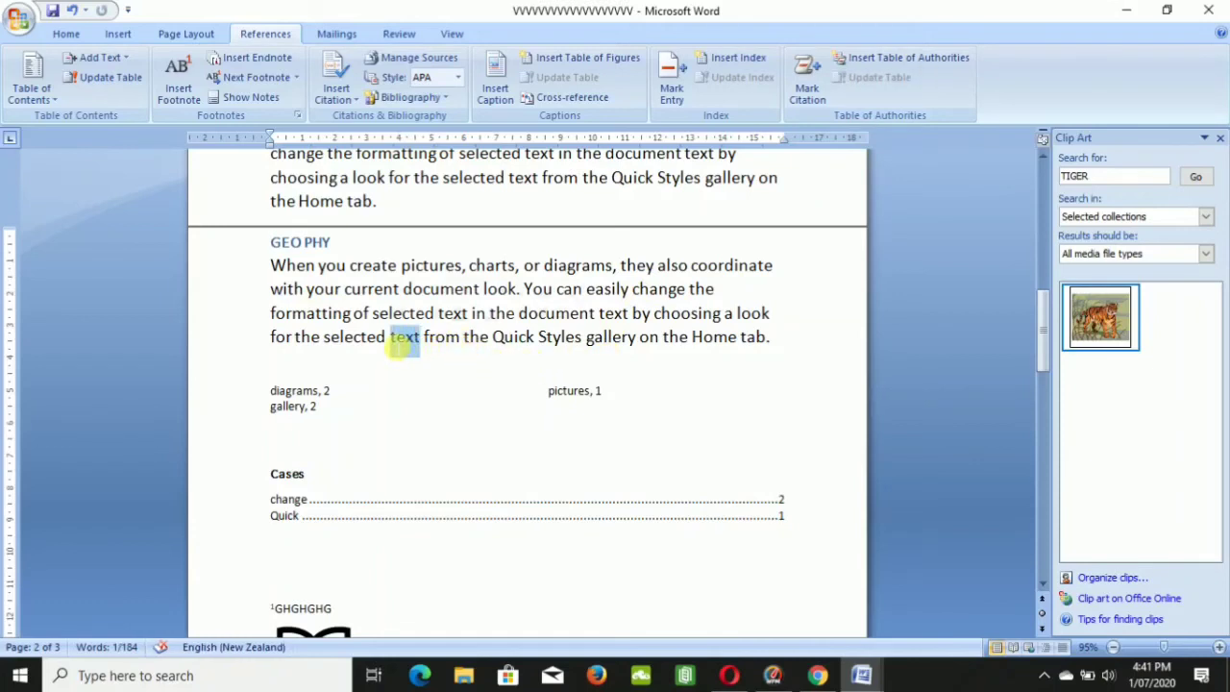
# Mark the selected word 'text' as a Cases citation.
pyautogui.click(808, 89)
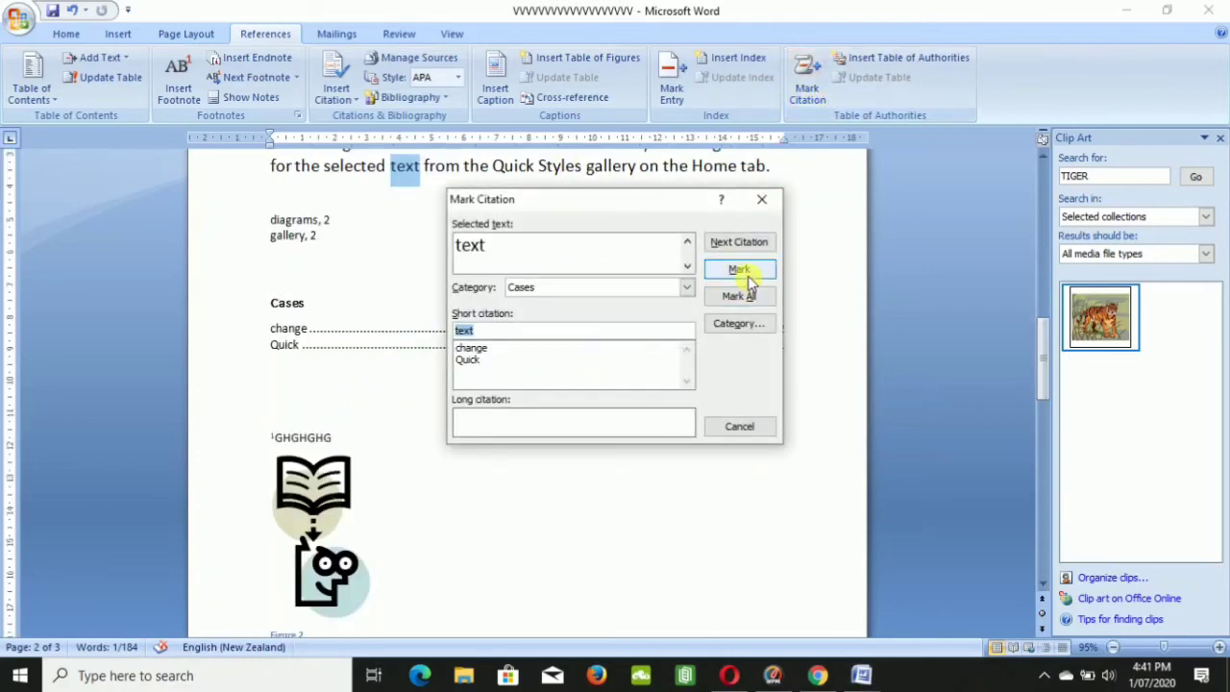
pyautogui.click(739, 270)
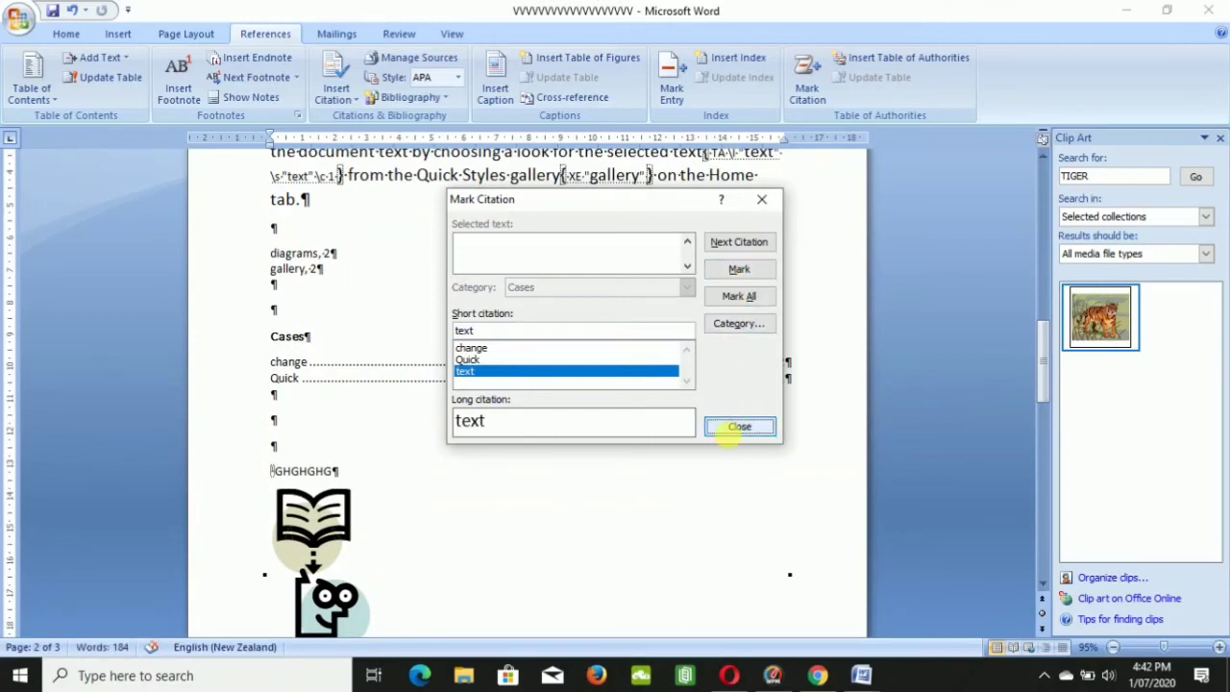
pyautogui.click(731, 429)
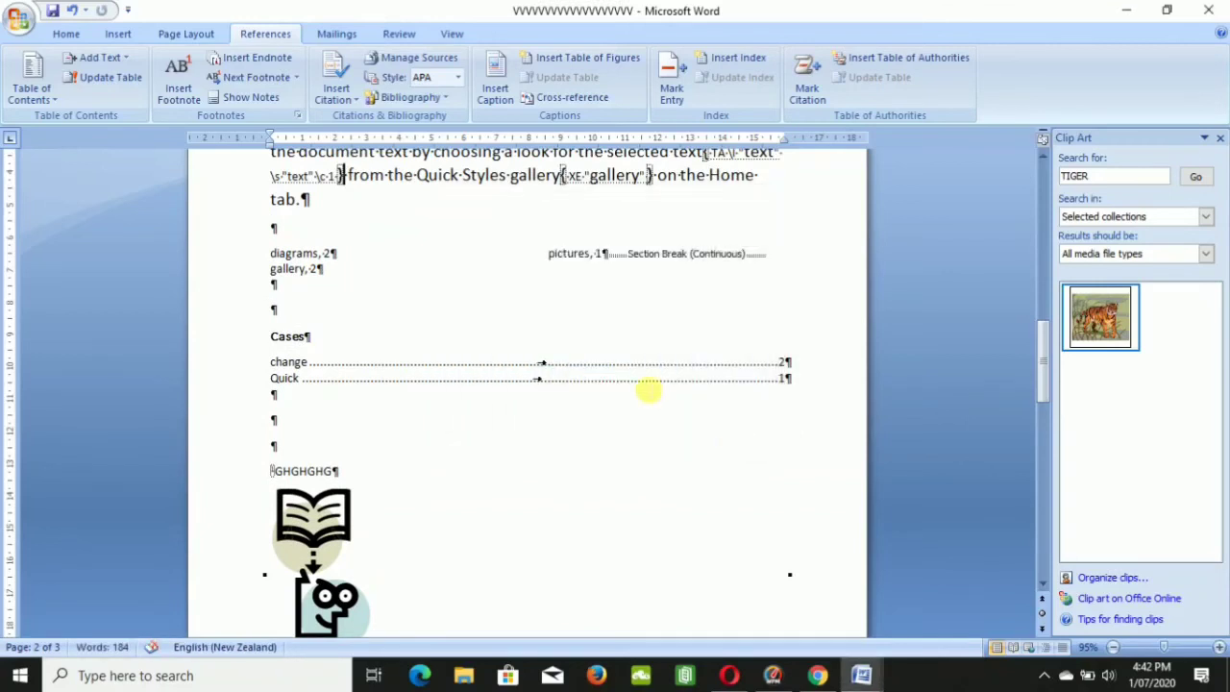
# Hide formatting marks and update the table of authorities to include 'text'.
pyautogui.click(66, 34)
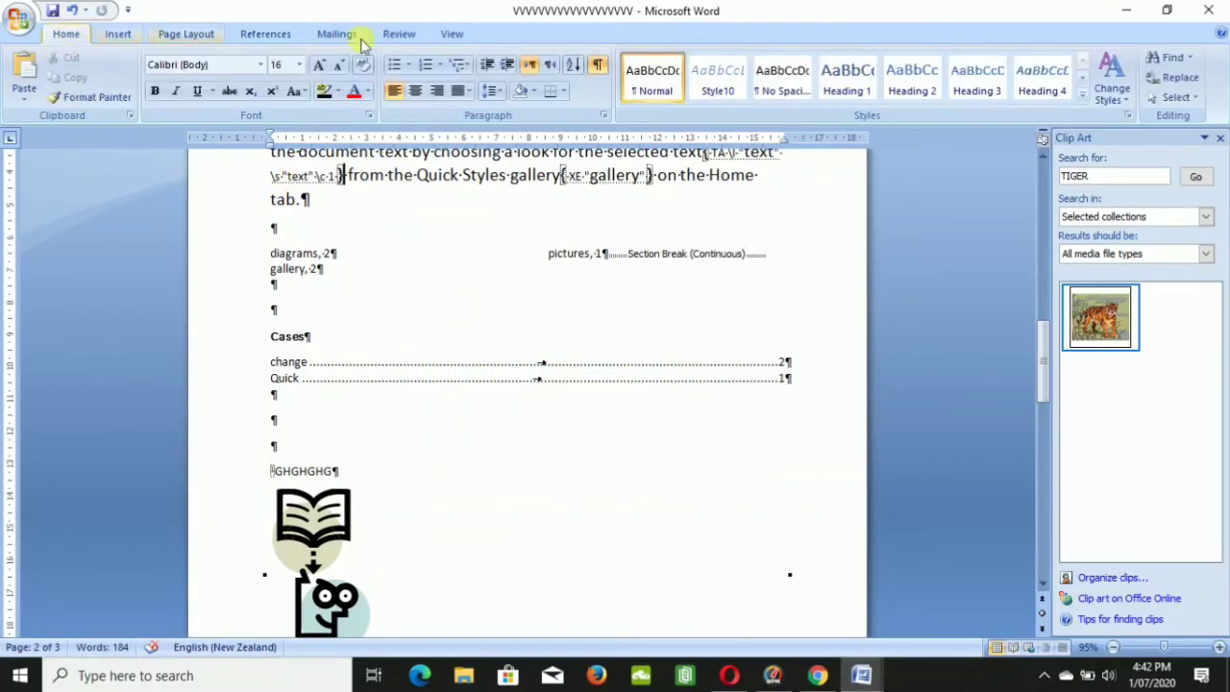
pyautogui.click(598, 68)
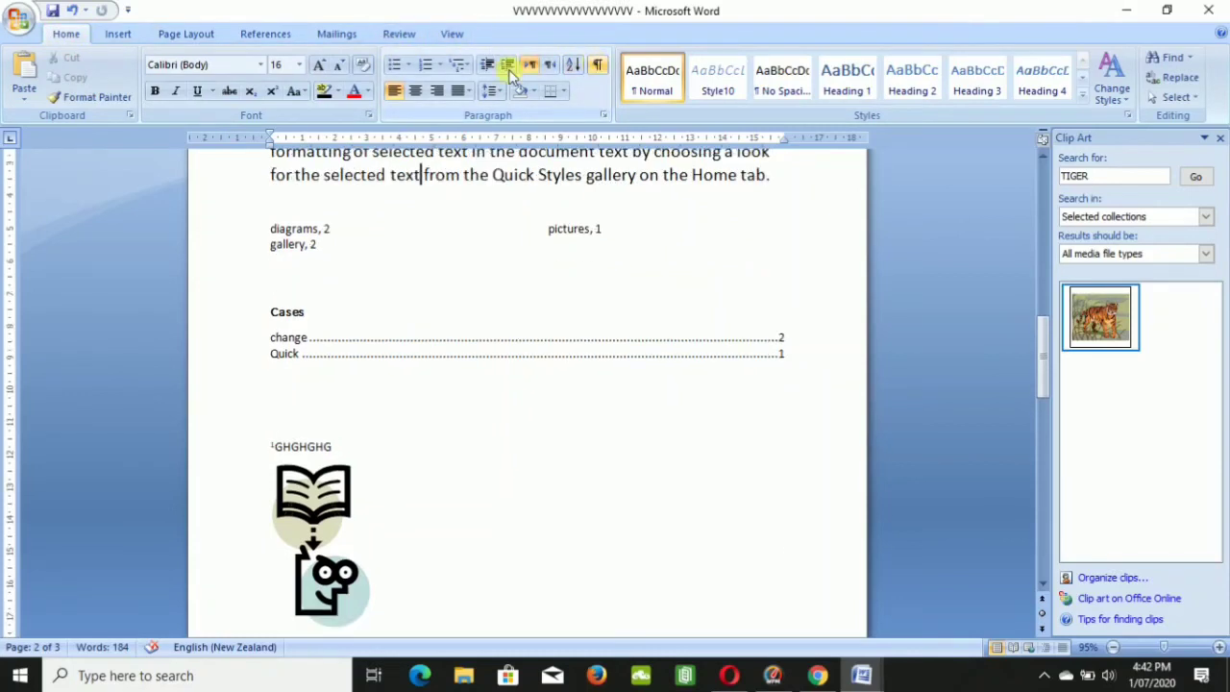
pyautogui.click(267, 32)
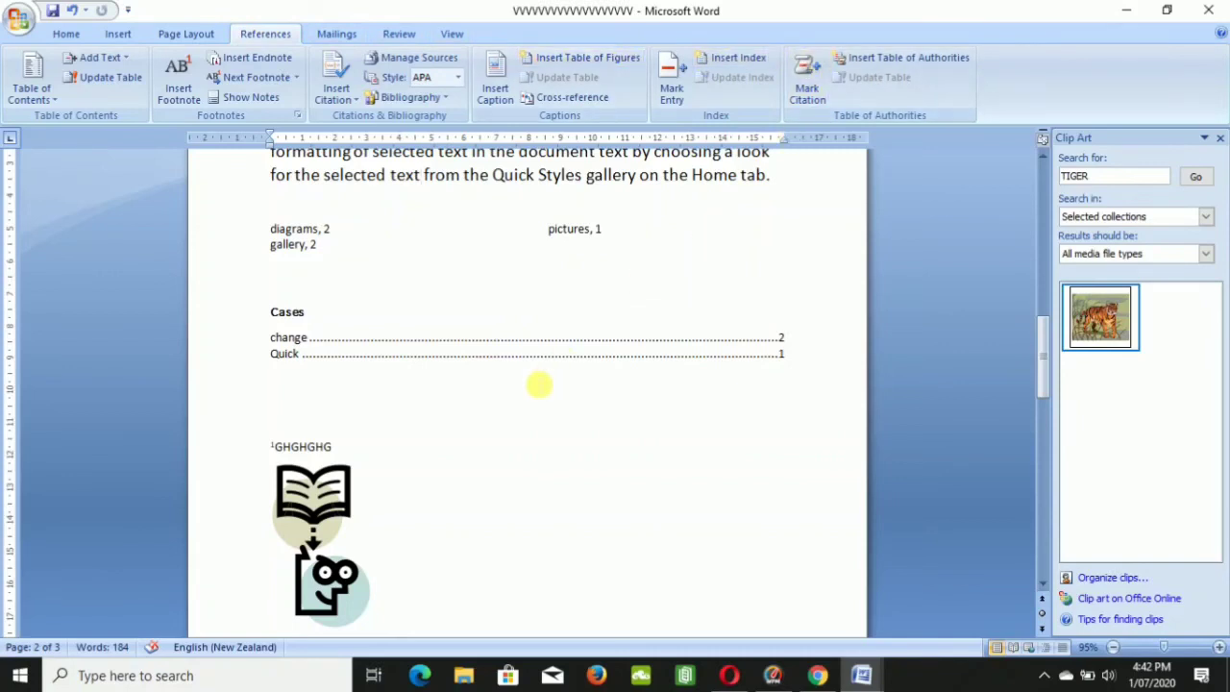
pyautogui.moveTo(531, 378); pyautogui.dragTo(497, 356)
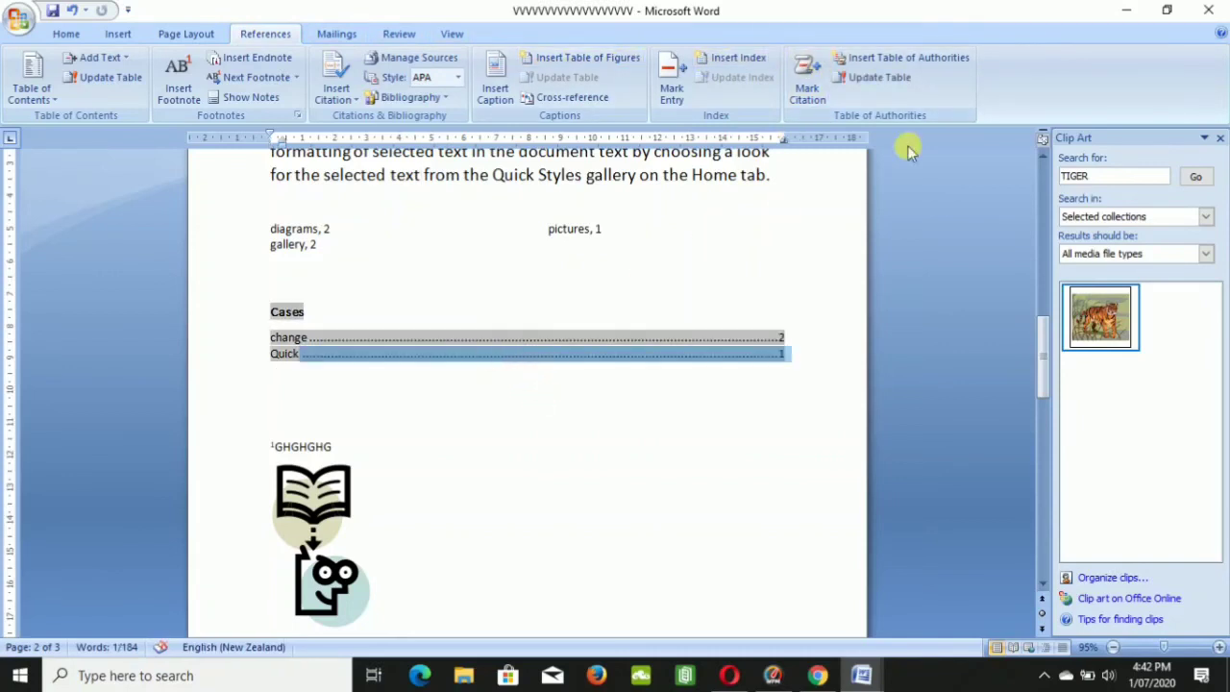
pyautogui.click(890, 85)
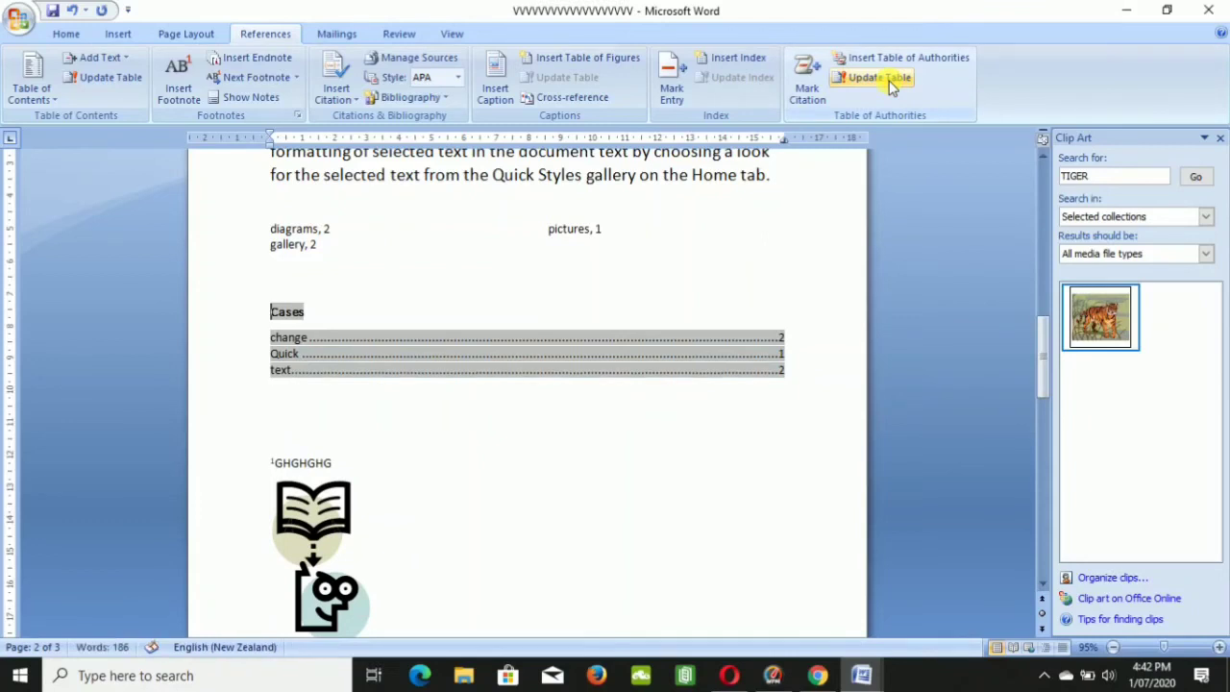
pyautogui.click(544, 402)
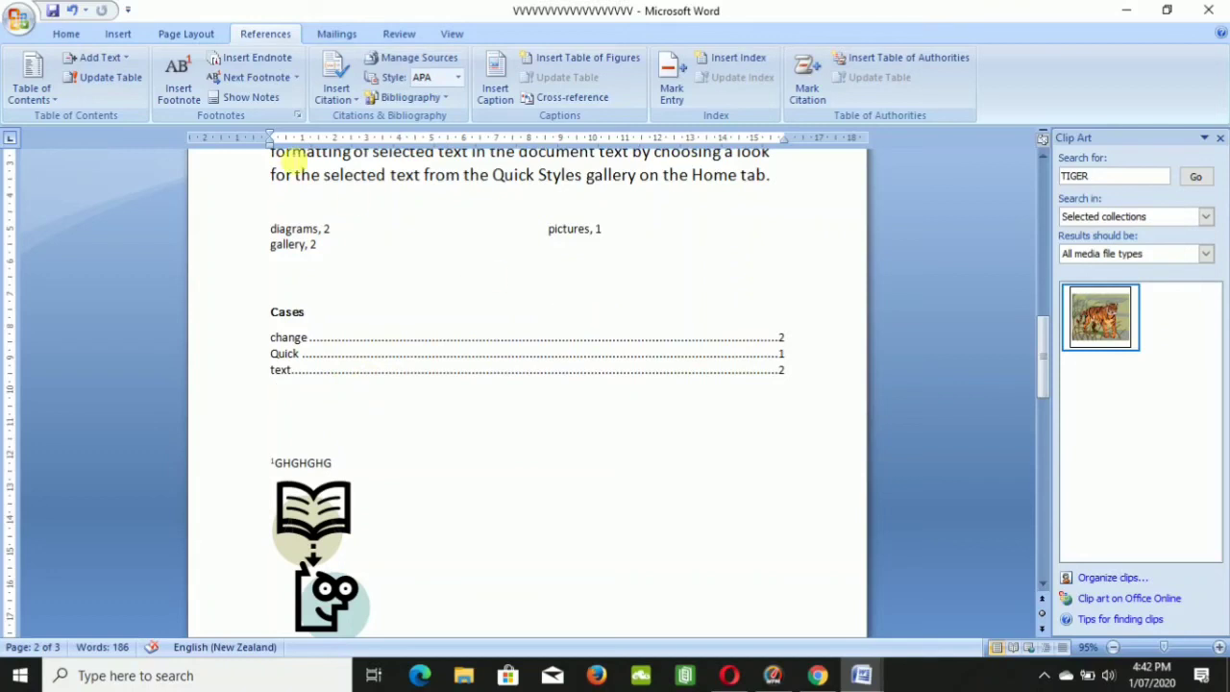
pyautogui.click(96, 60)
pyautogui.click(81, 44)
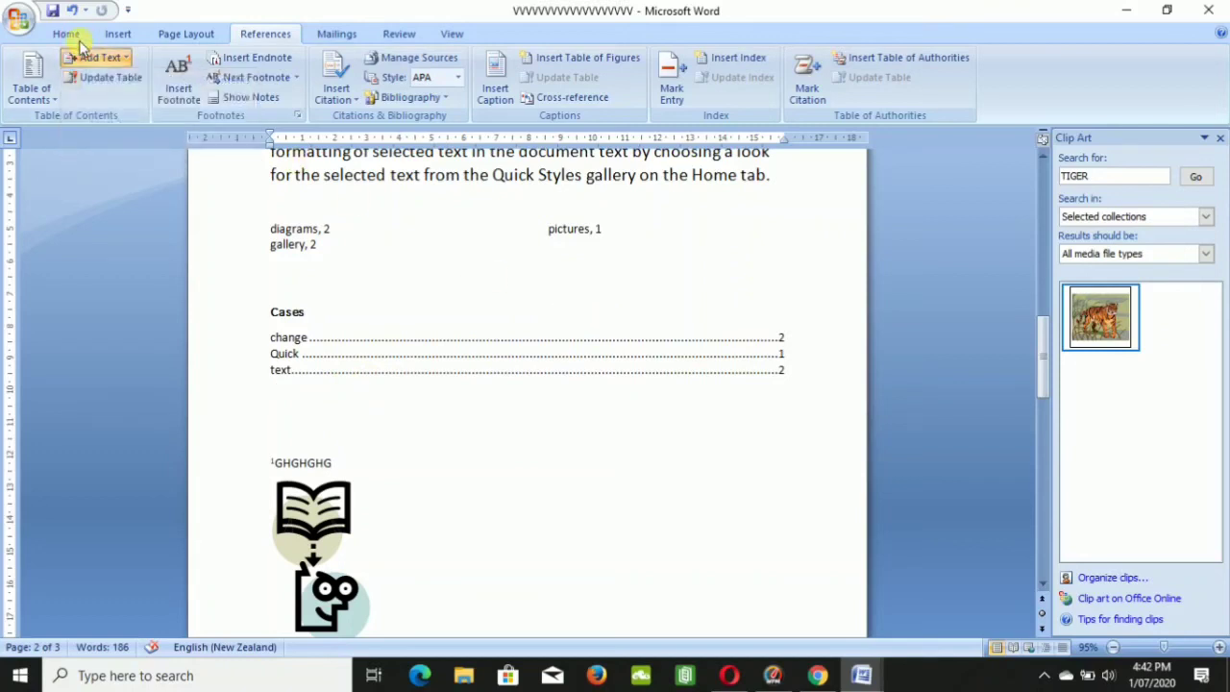
pyautogui.click(80, 43)
pyautogui.click(118, 33)
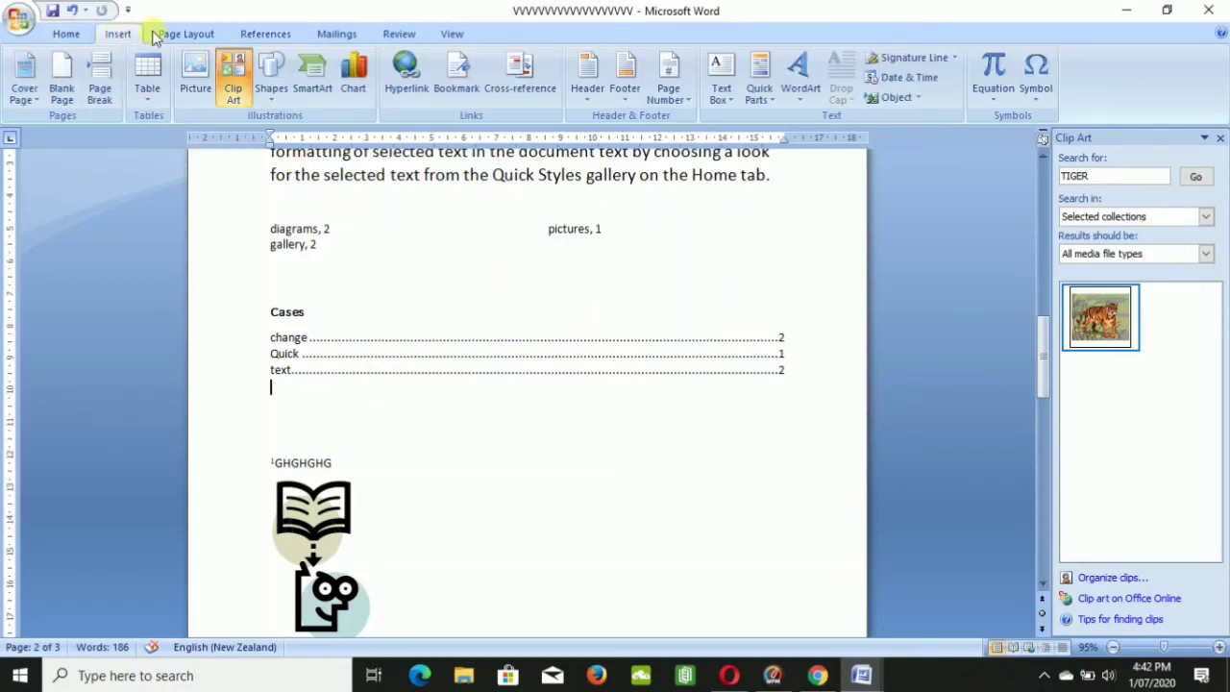
pyautogui.click(211, 35)
pyautogui.click(271, 33)
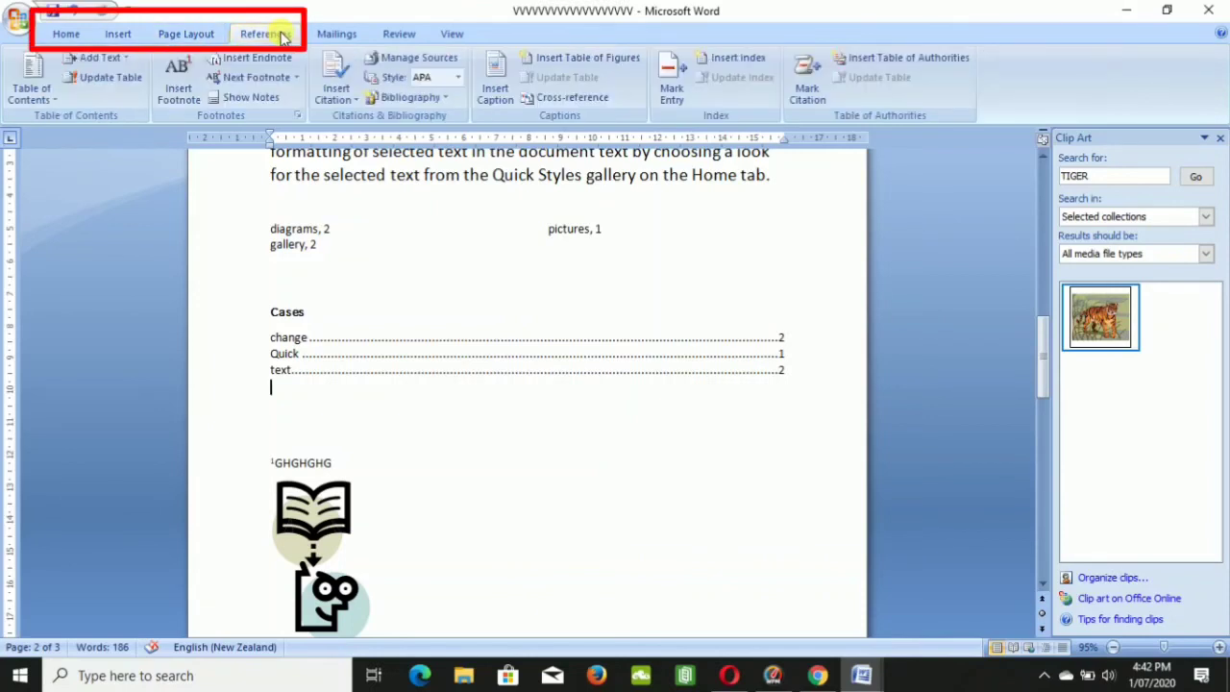